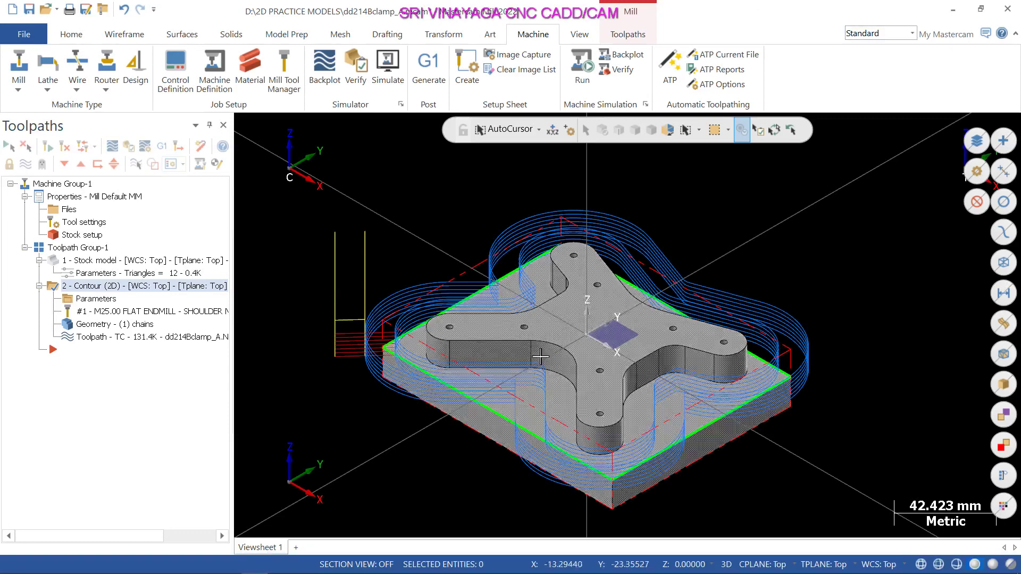
Minimize the Mastercam 2022 clamp project window to reveal the Windows desktop.
{"action": "left_click", "coordinate": [946, 11]}
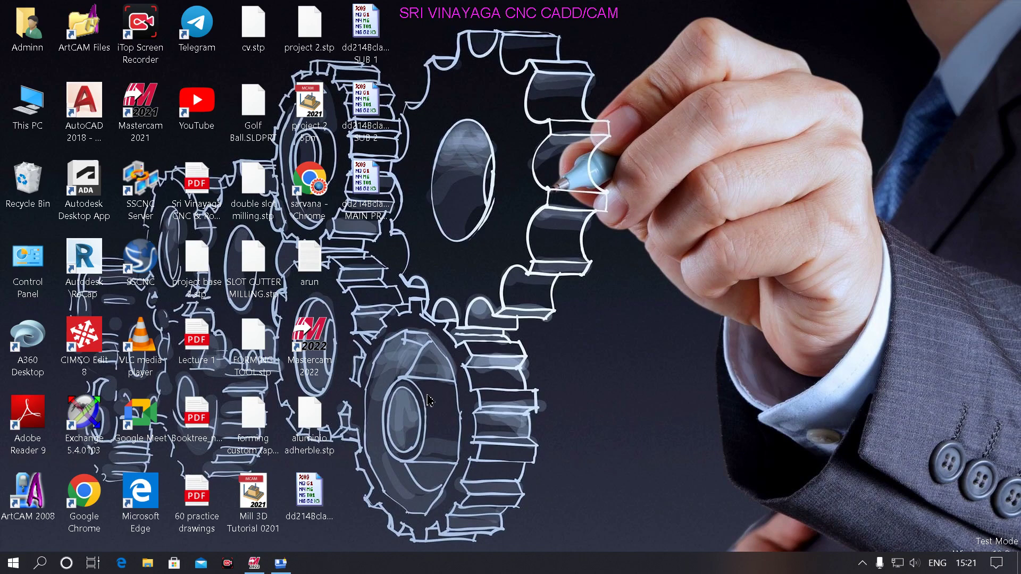
Bring up SwanSoft's Fanuc tool offset table, then return to Mastercam's clamp project.
{"action": "left_click", "coordinate": [281, 563]}
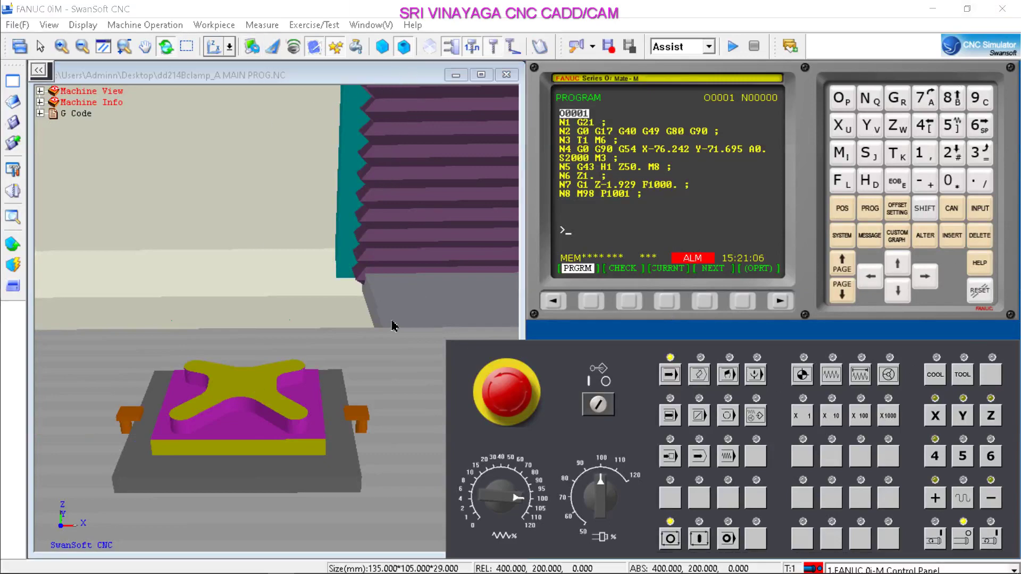
{"action": "left_click", "coordinate": [897, 208]}
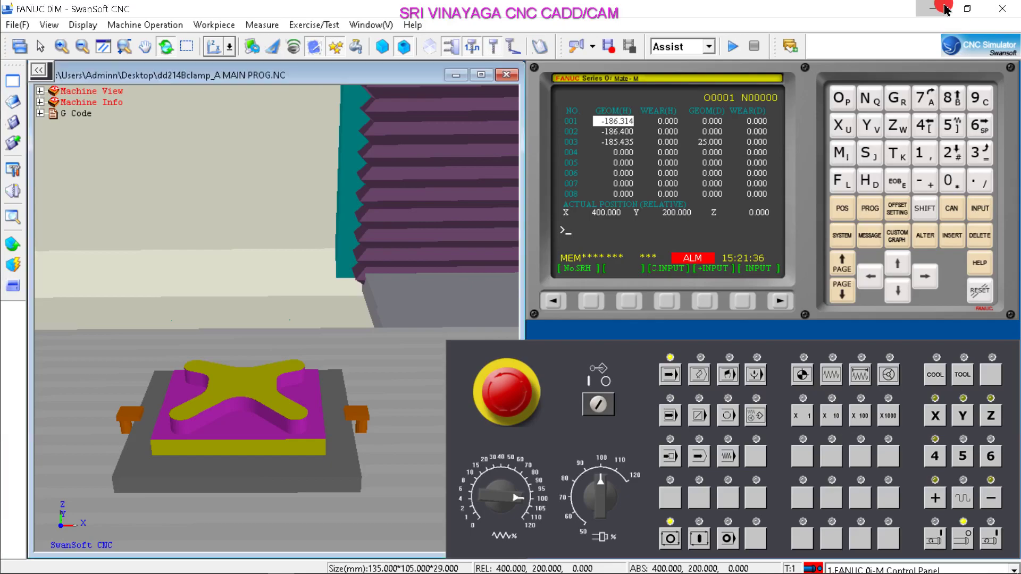
{"action": "left_click", "coordinate": [947, 9]}
{"action": "double_click", "coordinate": [196, 505]}
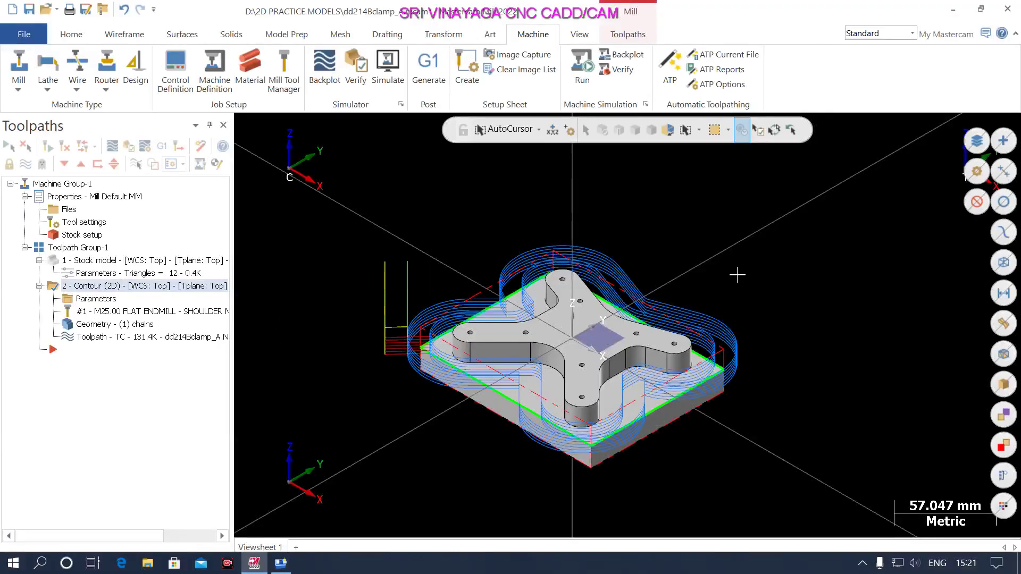
Switch the contour toolpath's compensation type from Wear to Computer and regenerate it.
{"action": "scroll", "coordinate": [608, 417], "scroll_direction": "up", "scroll_amount": 6}
{"action": "scroll", "coordinate": [608, 417], "scroll_direction": "down", "scroll_amount": 4}
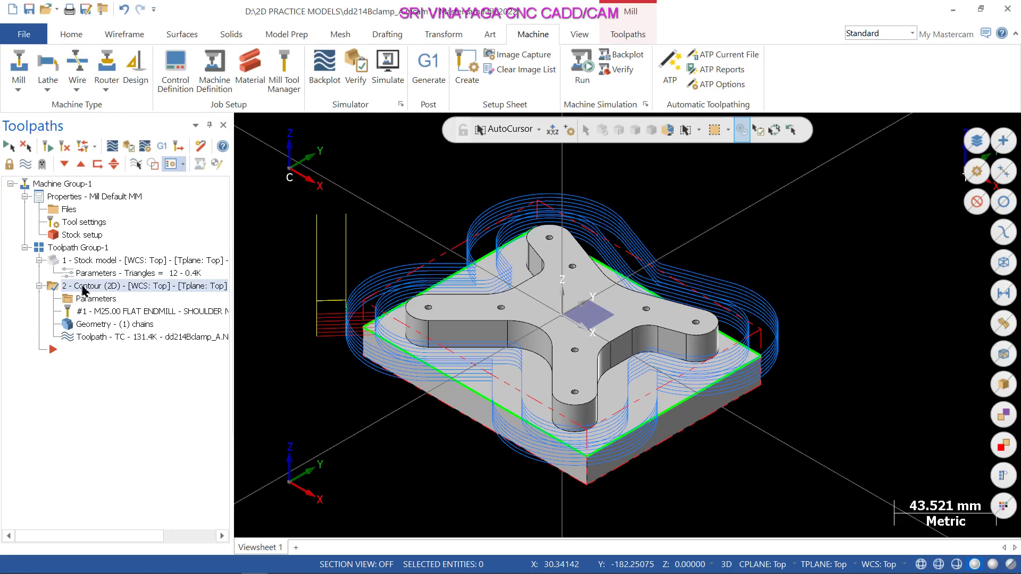
{"action": "left_click", "coordinate": [95, 301]}
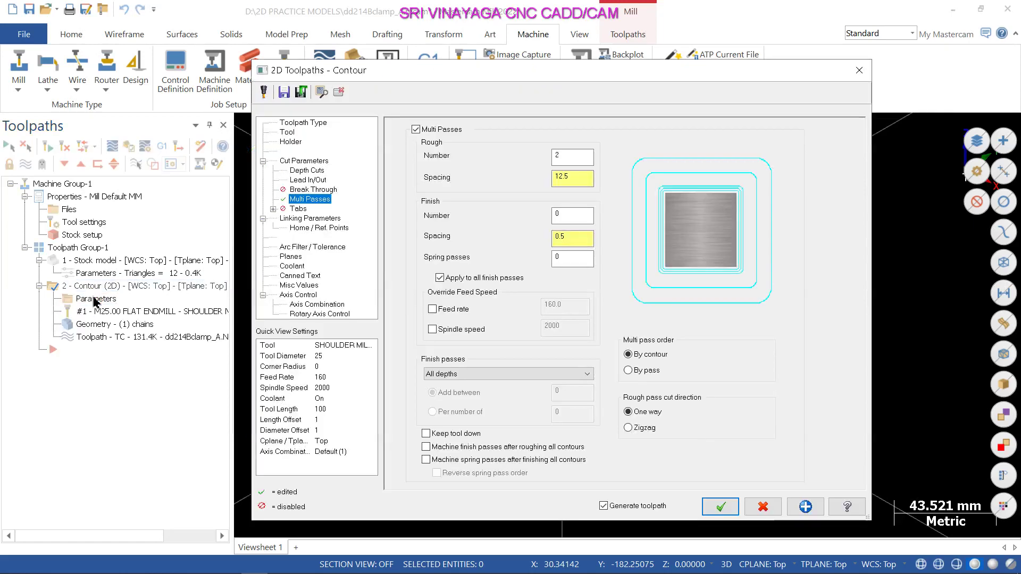
{"action": "left_click", "coordinate": [304, 161]}
{"action": "left_click", "coordinate": [533, 146]}
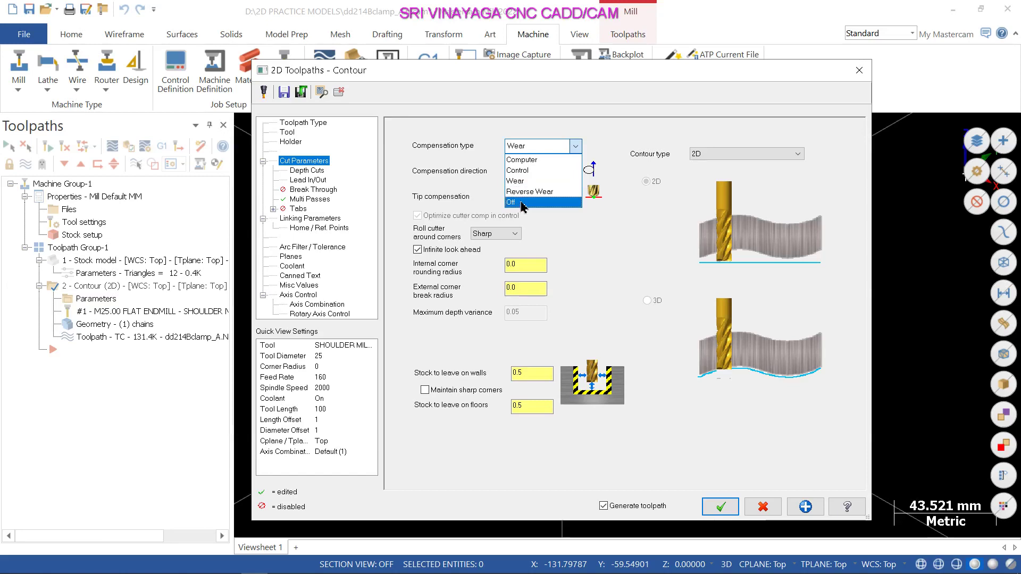
{"action": "left_click", "coordinate": [516, 160]}
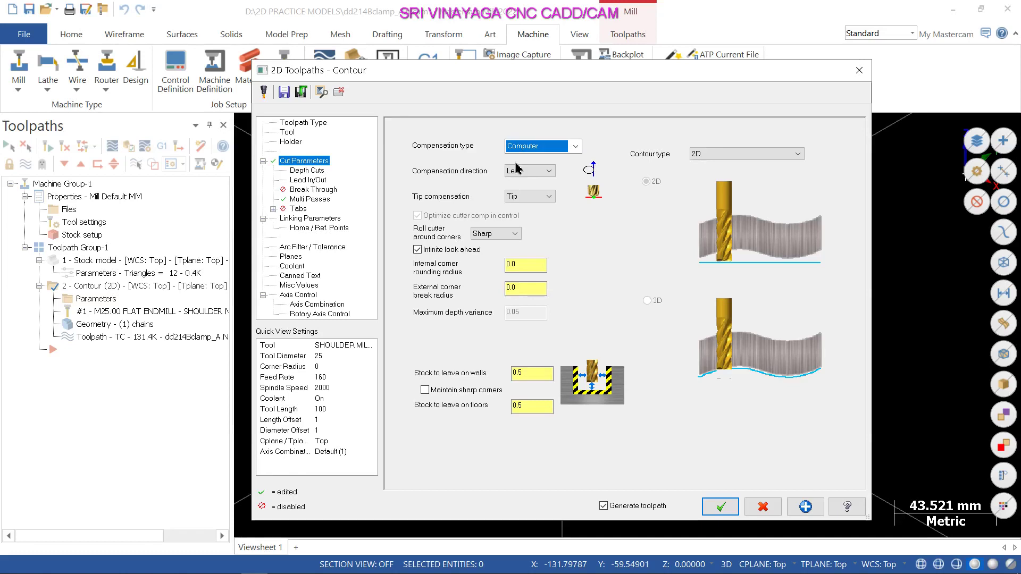
{"action": "left_click", "coordinate": [720, 506]}
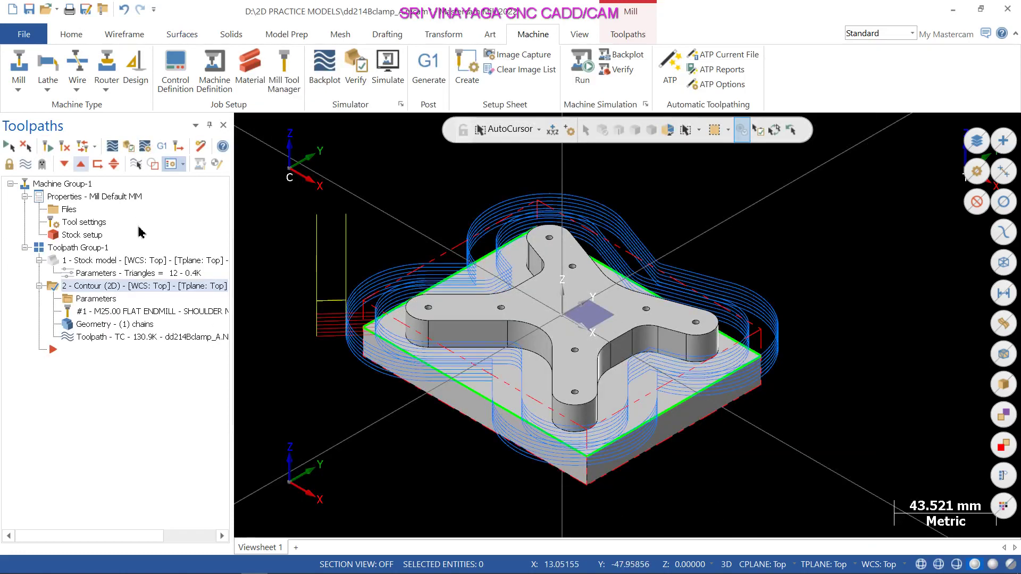
Uncheck Subprogram in the contour's Depth Cuts settings and regenerate the toolpath.
{"action": "left_click", "coordinate": [101, 299]}
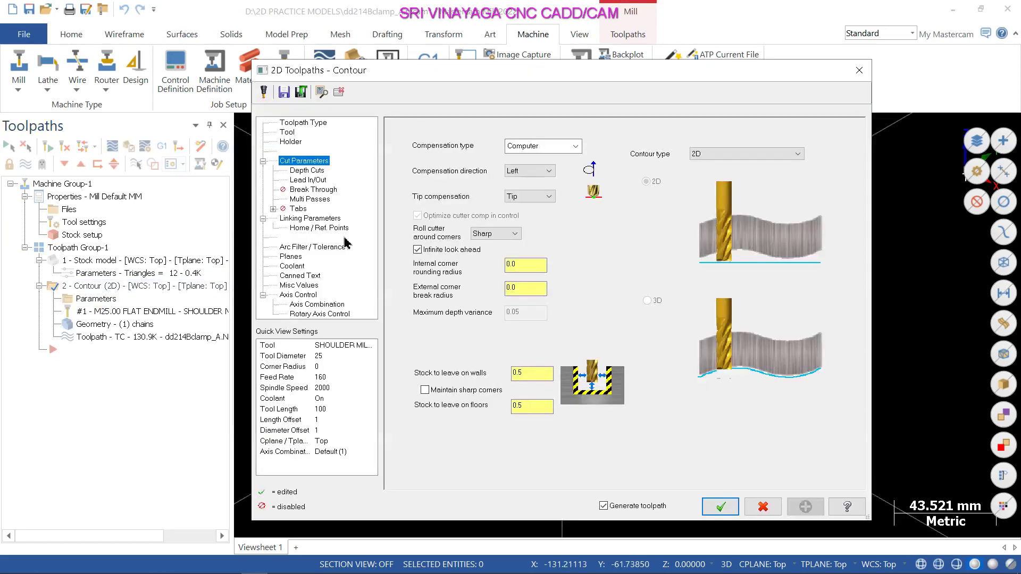
{"action": "left_click", "coordinate": [309, 171]}
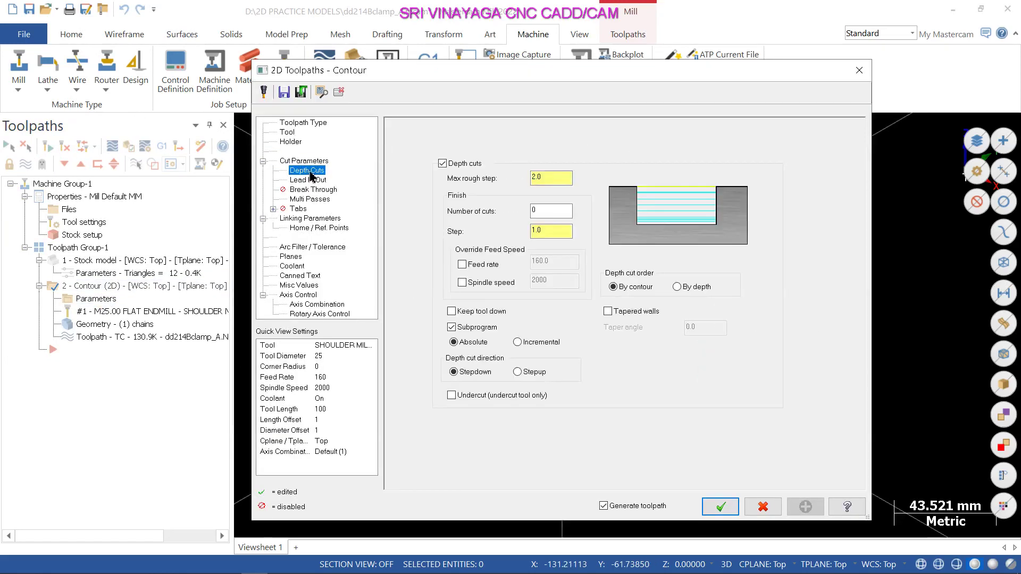
{"action": "left_click", "coordinate": [464, 328]}
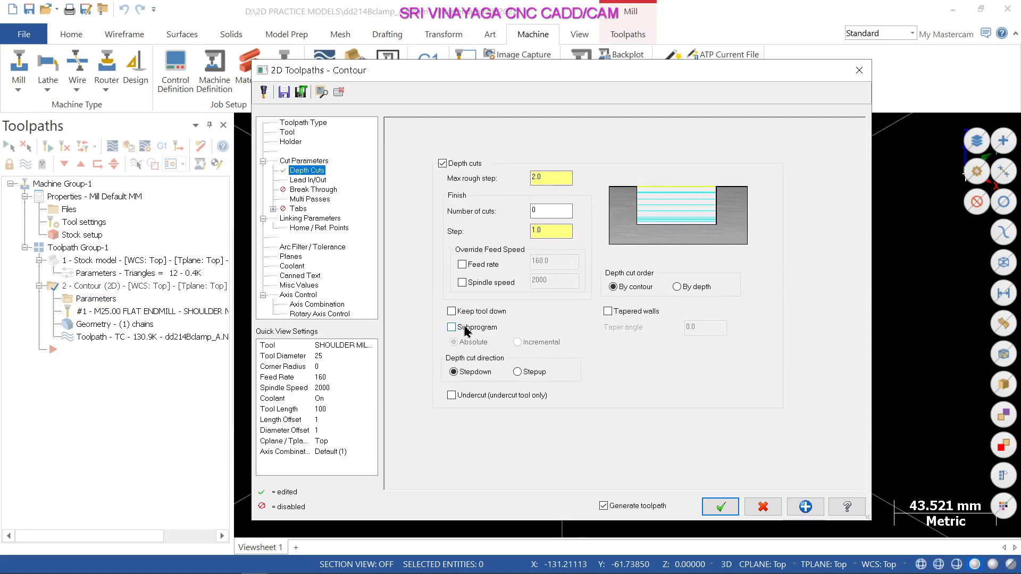
{"action": "left_click", "coordinate": [722, 508]}
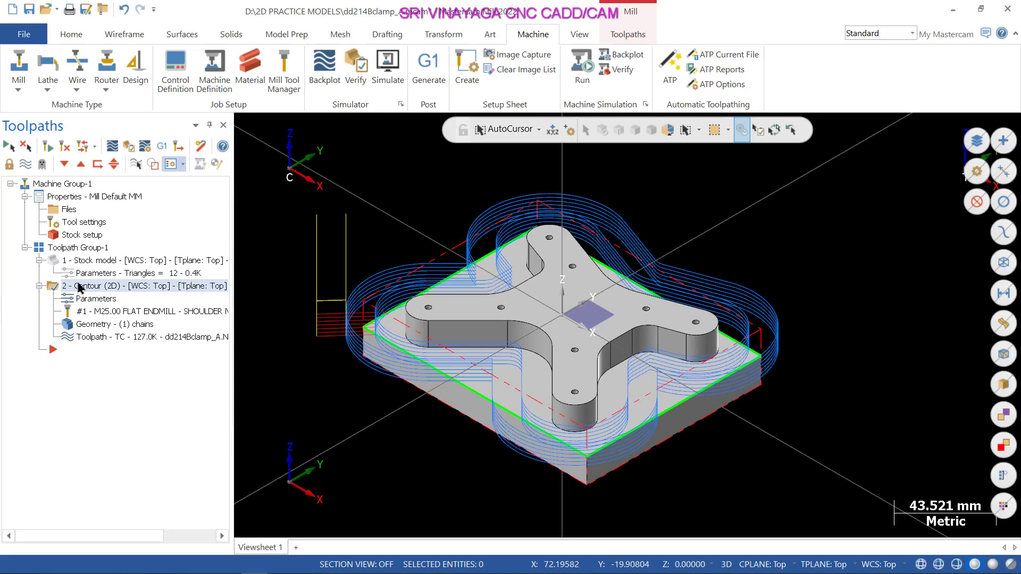
{"action": "left_click", "coordinate": [51, 147]}
{"action": "left_click", "coordinate": [393, 67]}
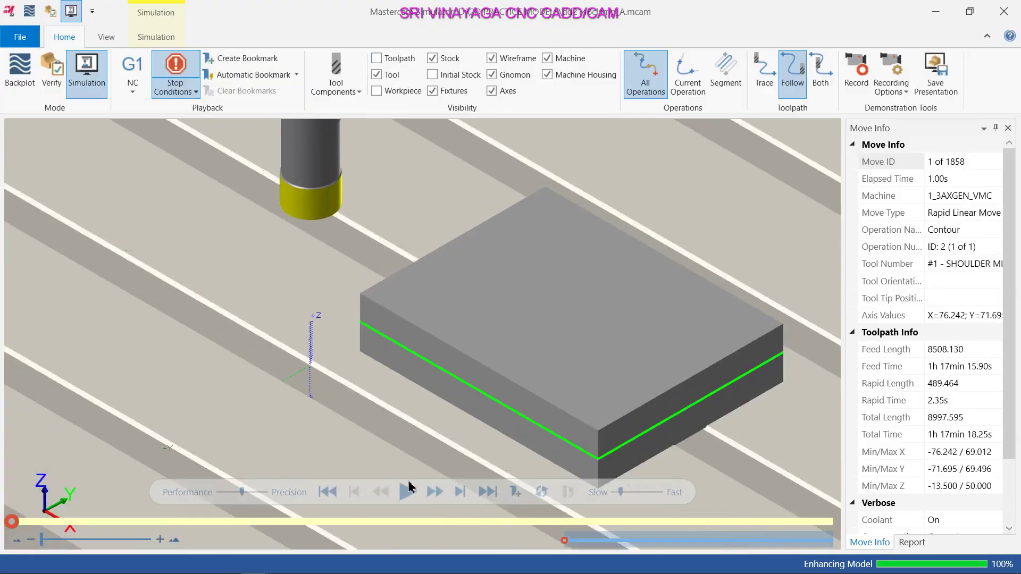
{"action": "left_click", "coordinate": [407, 492]}
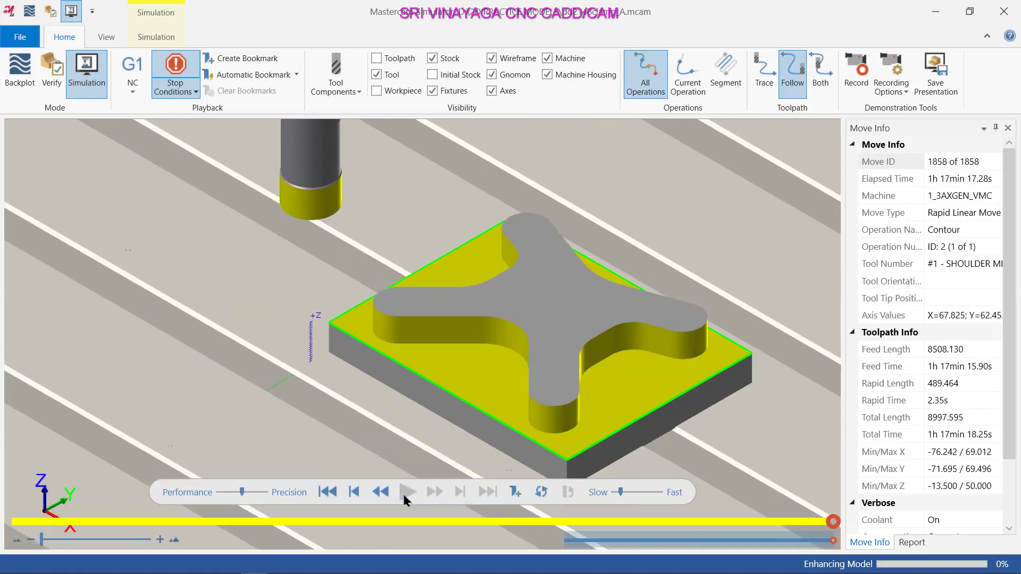
{"action": "left_click", "coordinate": [1004, 14]}
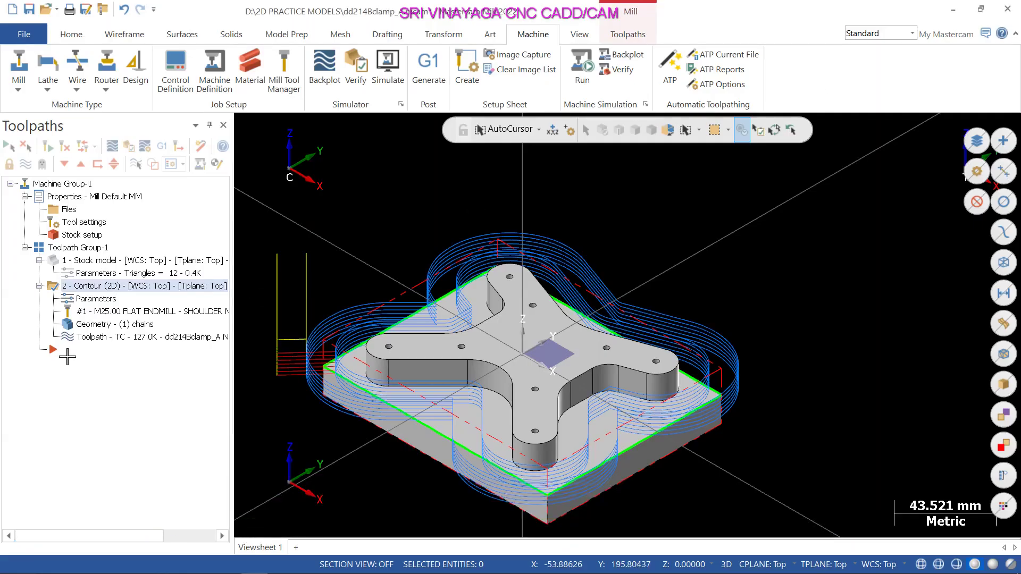
Review the contour's cut parameters, checking stock to leave and keeping Computer compensation.
{"action": "left_click", "coordinate": [103, 299]}
{"action": "left_click", "coordinate": [292, 162]}
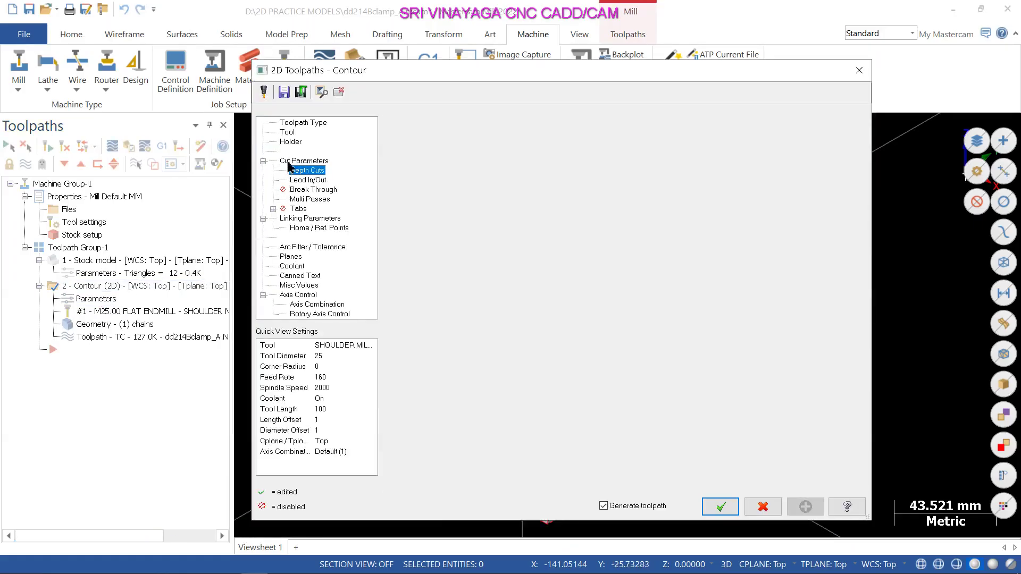
{"action": "left_click", "coordinate": [532, 373]}
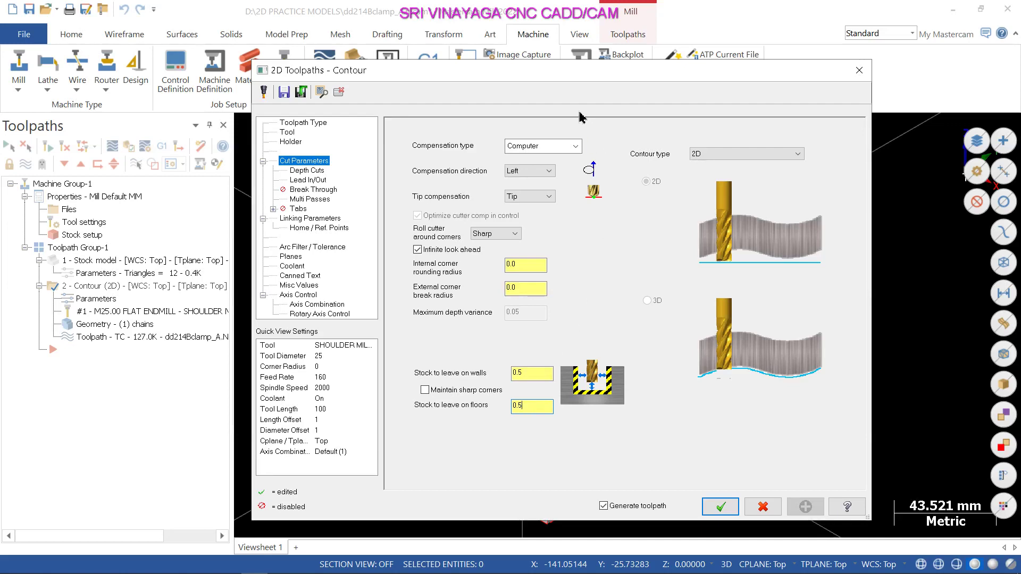
{"action": "left_click", "coordinate": [575, 145]}
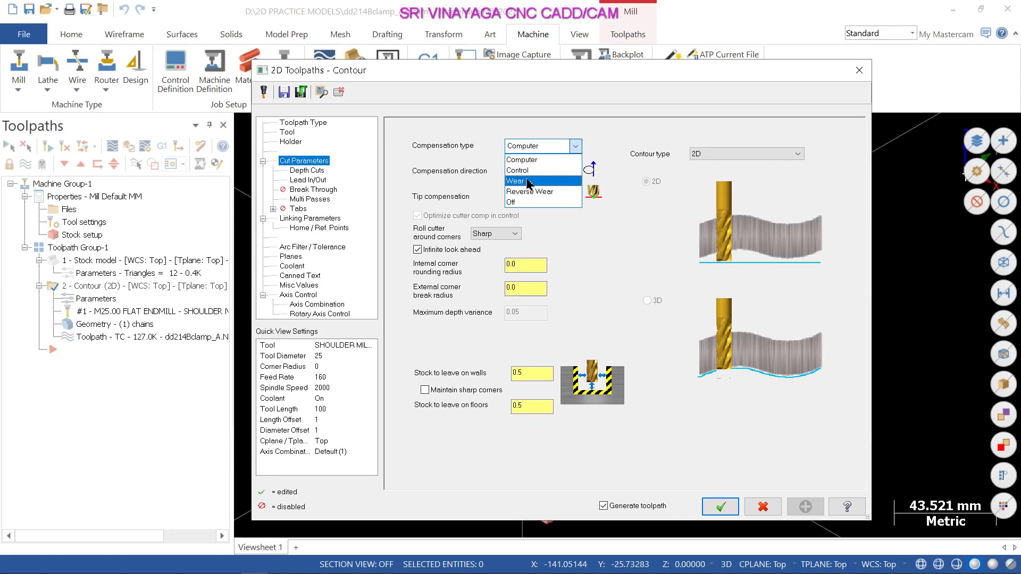
{"action": "left_click", "coordinate": [859, 70]}
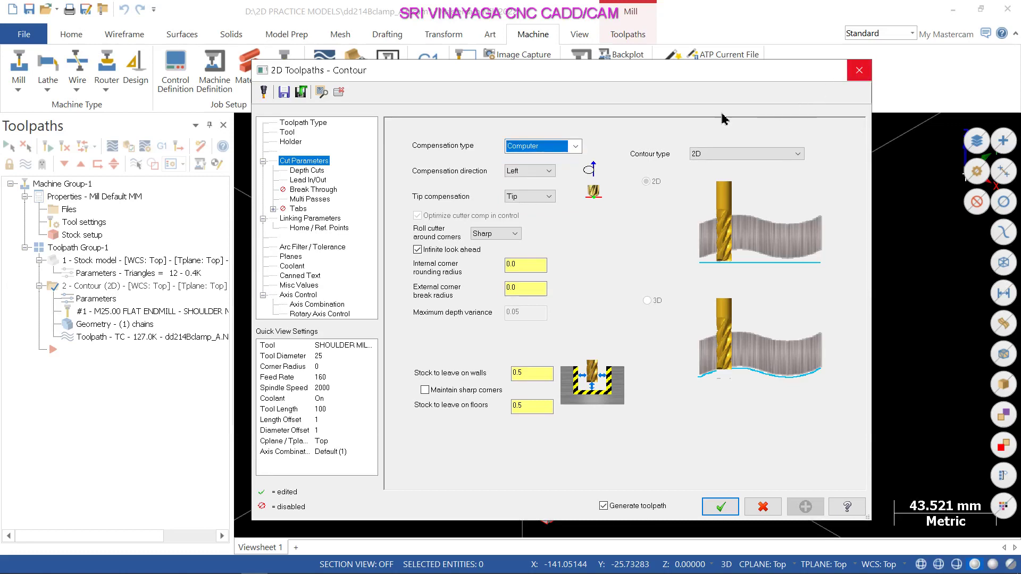
{"action": "left_click", "coordinate": [859, 71]}
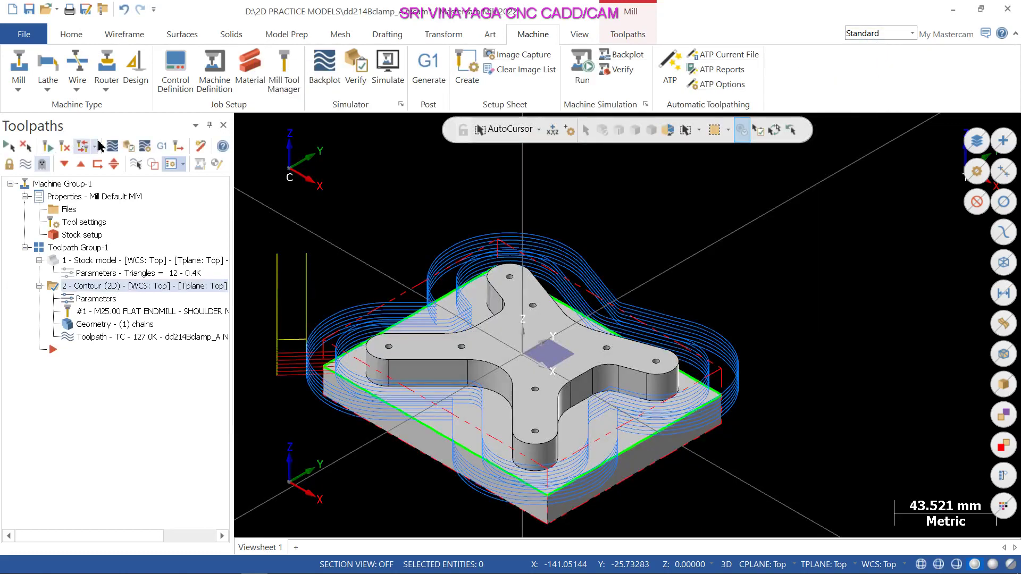
Post the contour toolpath, overwriting dd214Bclamp_A.NC on the Desktop.
{"action": "left_click", "coordinate": [163, 145]}
{"action": "left_click", "coordinate": [99, 405]}
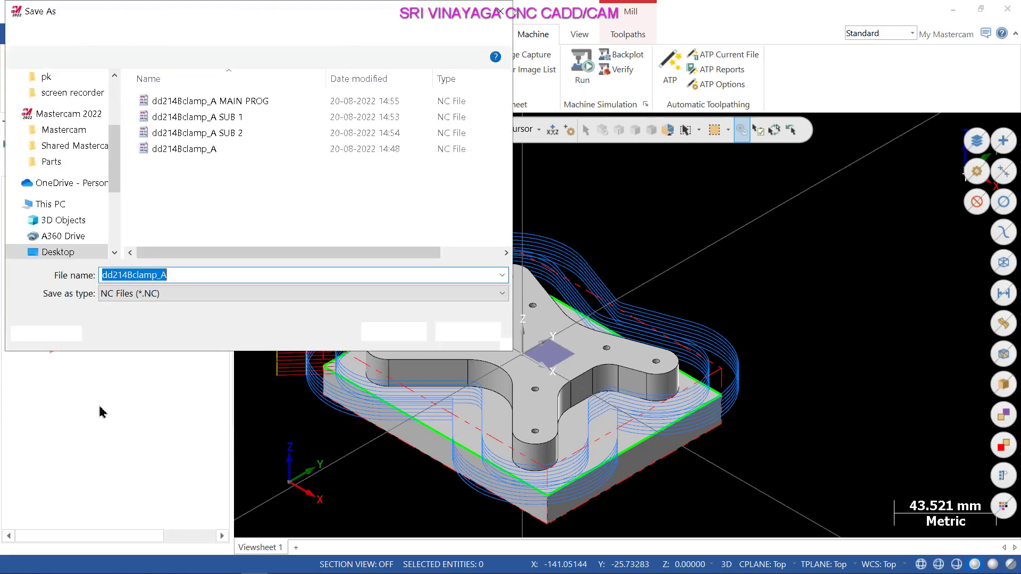
{"action": "left_click", "coordinate": [186, 151]}
{"action": "left_click", "coordinate": [394, 332]}
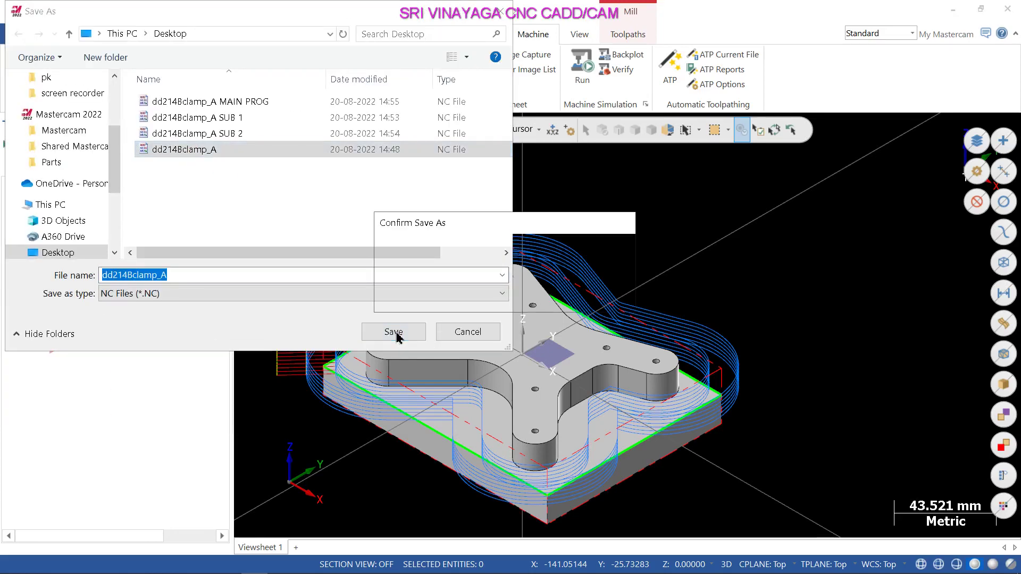
{"action": "left_click", "coordinate": [538, 297]}
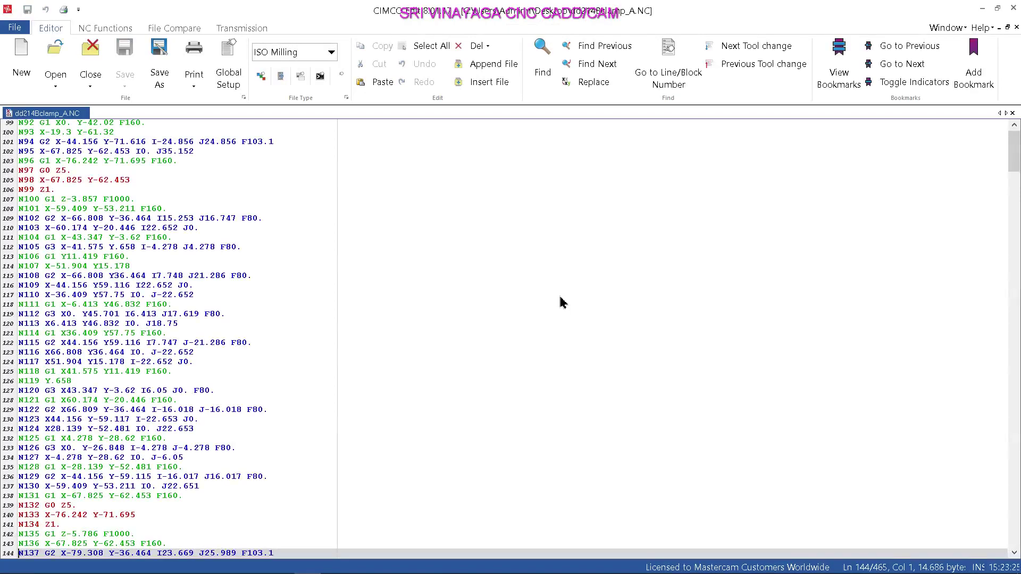
Delete the program's header comment lines through line 7.
{"action": "scroll", "coordinate": [340, 384], "scroll_direction": "down", "scroll_amount": 15}
{"action": "scroll", "coordinate": [340, 384], "scroll_direction": "up", "scroll_amount": 18}
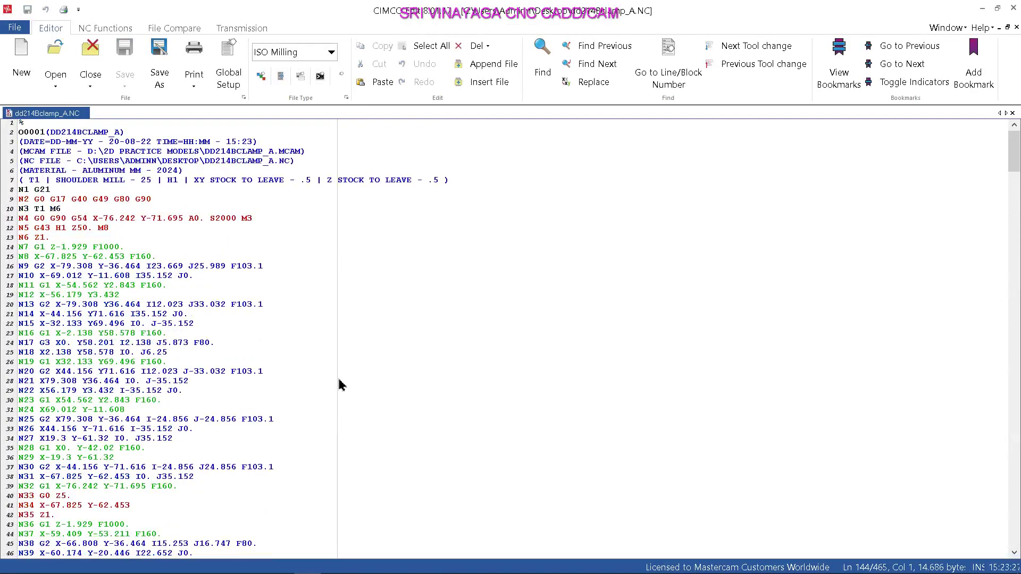
{"action": "left_click_drag", "start_coordinate": [46, 136], "coordinate": [449, 187]}
{"action": "key", "text": "Delete"}
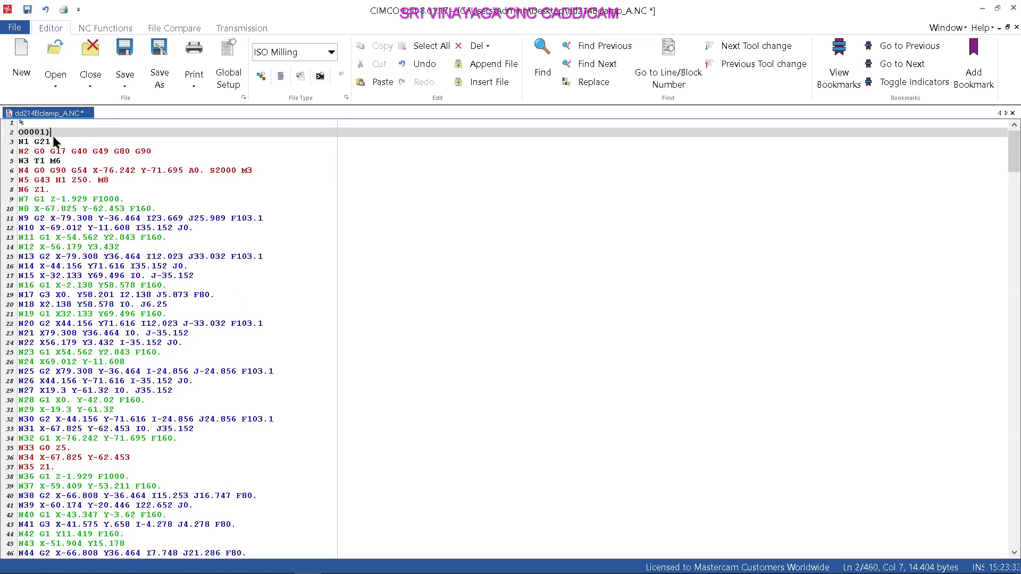
Save the program over dd214Bclamp_A on the Desktop and close CIMCO Edit.
{"action": "left_click", "coordinate": [14, 27]}
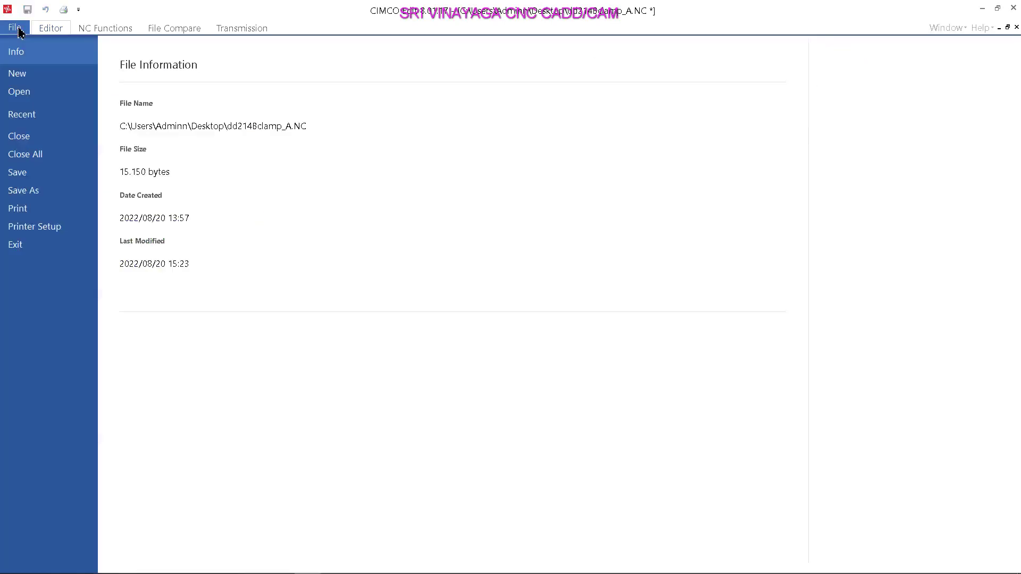
{"action": "left_click", "coordinate": [41, 191]}
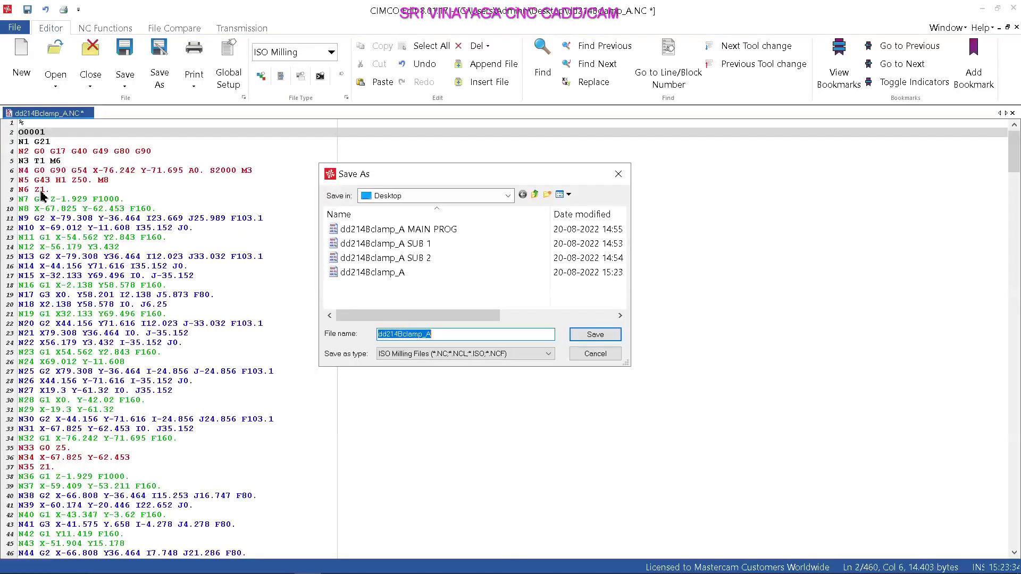
{"action": "left_click", "coordinate": [385, 273]}
{"action": "left_click", "coordinate": [612, 336]}
{"action": "left_click", "coordinate": [547, 298]}
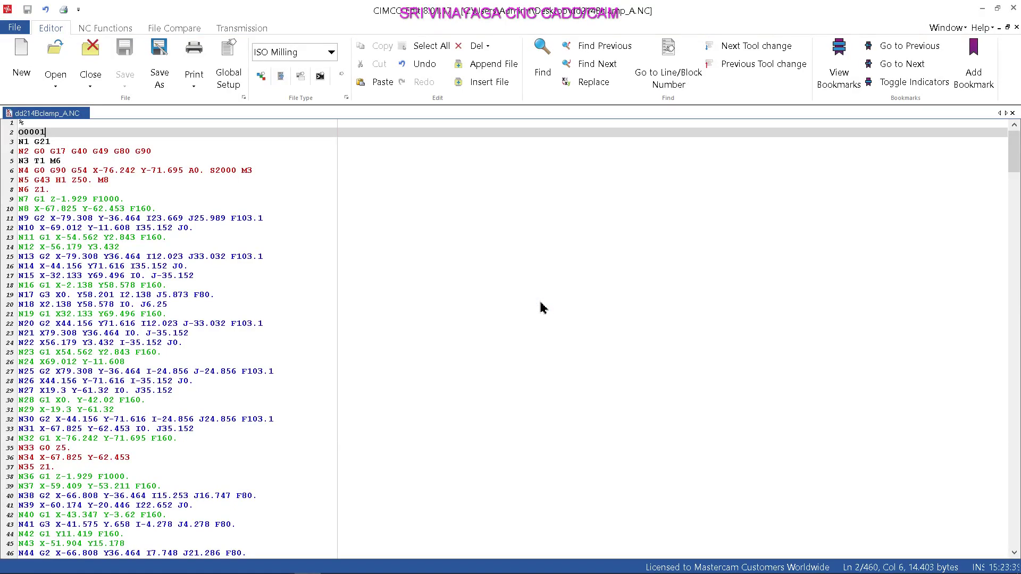
{"action": "left_click", "coordinate": [1013, 9]}
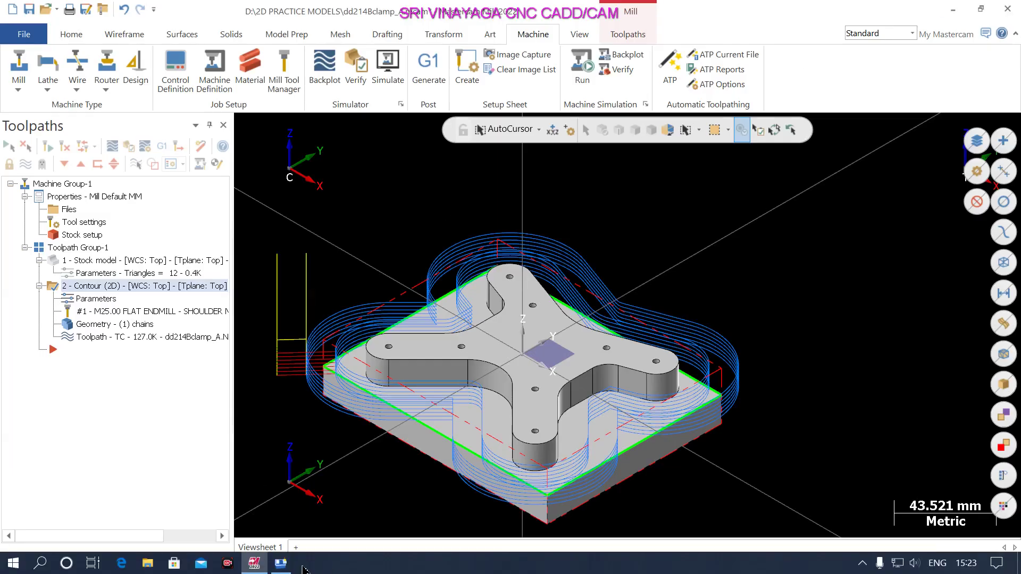
In SwanSoft CNC, replace the workpiece with a fresh 135×105×29 block.
{"action": "left_click", "coordinate": [281, 562]}
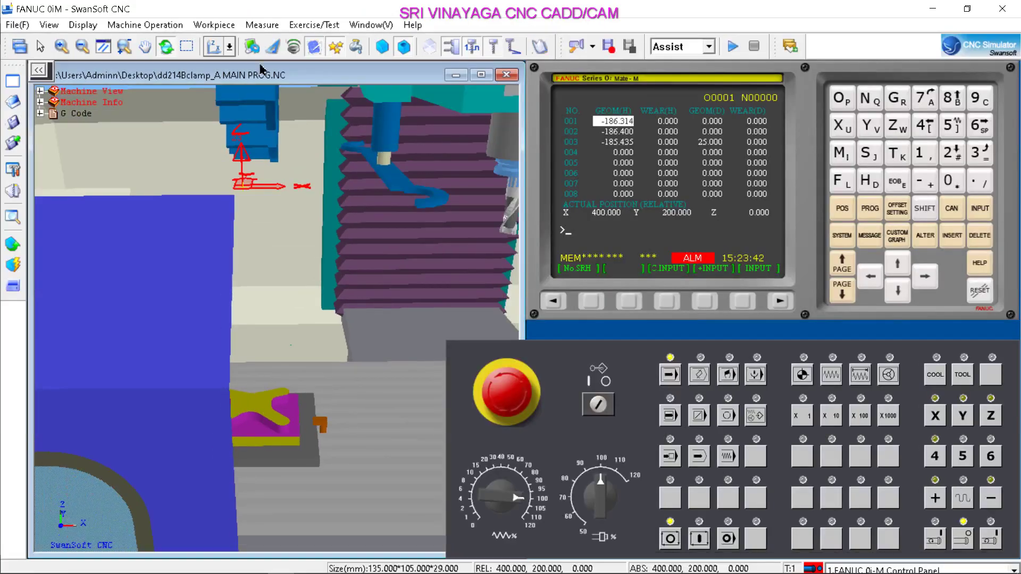
{"action": "left_click", "coordinate": [223, 25]}
{"action": "left_click", "coordinate": [226, 41]}
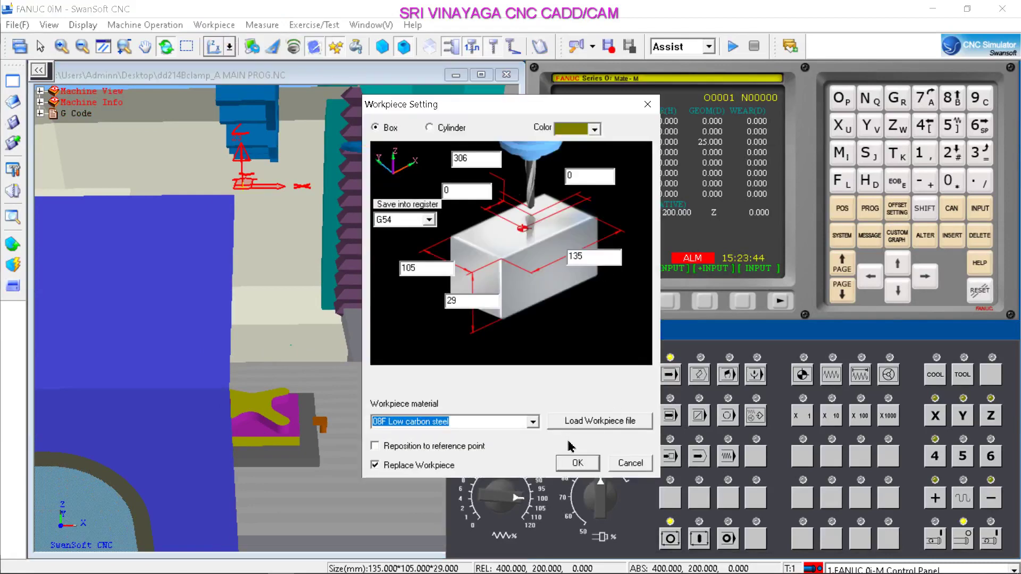
{"action": "left_click", "coordinate": [579, 464]}
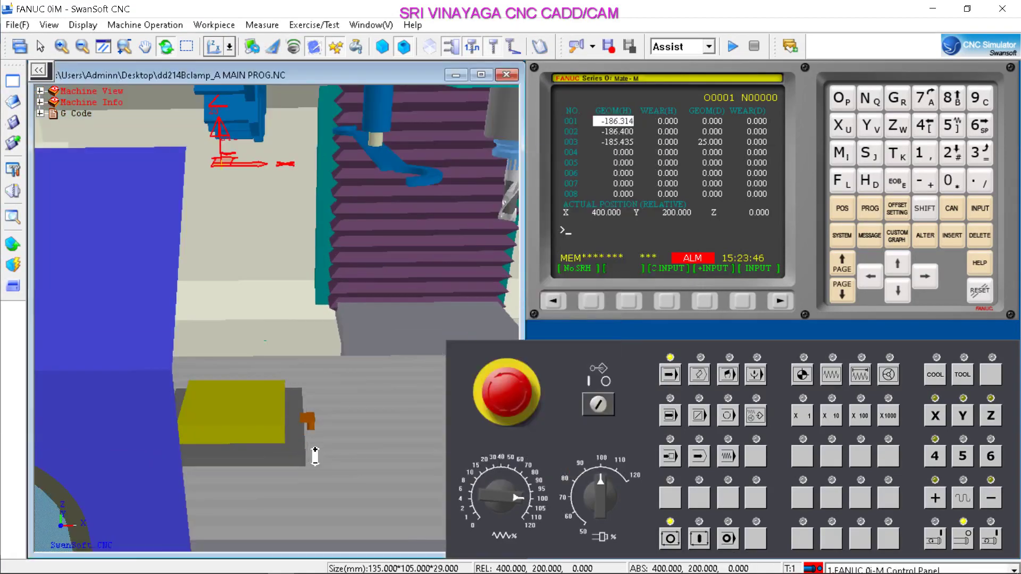
In EDIT mode, search the program directory for O0001 and display it.
{"action": "left_click", "coordinate": [699, 374]}
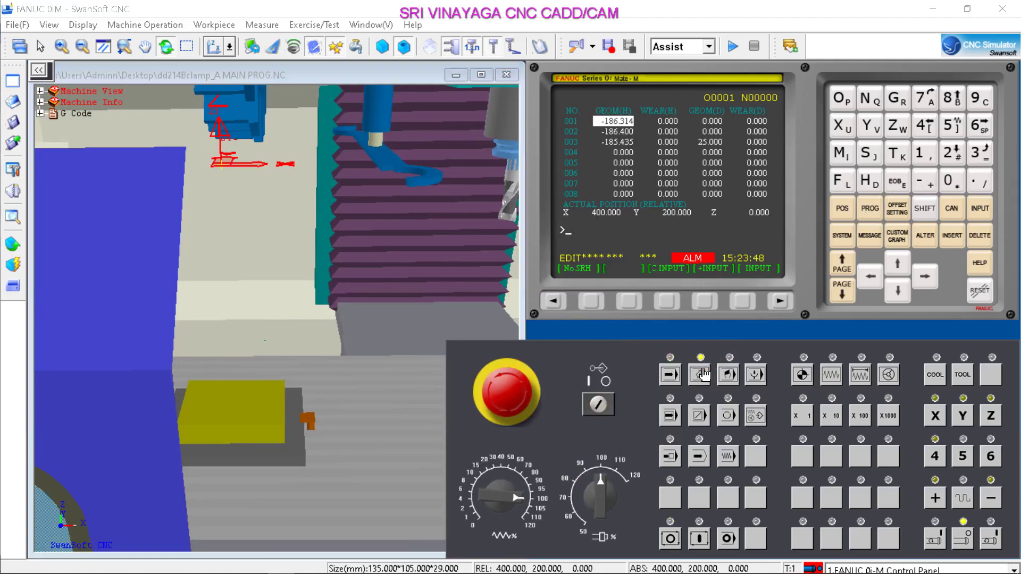
{"action": "left_click", "coordinate": [870, 208]}
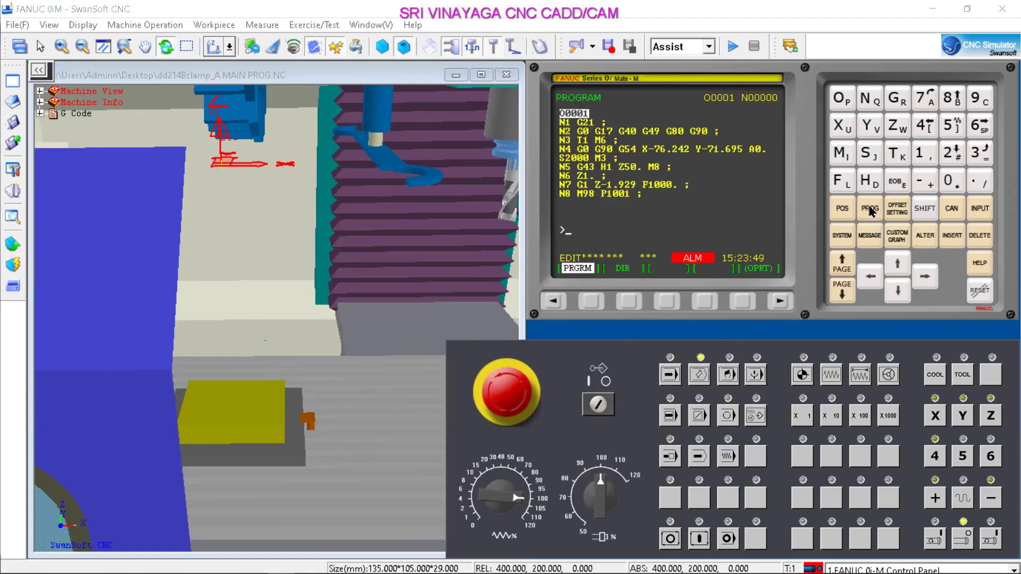
{"action": "left_click", "coordinate": [627, 305]}
{"action": "left_click", "coordinate": [841, 99]}
{"action": "left_click", "coordinate": [950, 183]}
{"action": "left_click", "coordinate": [950, 183]}
{"action": "left_click", "coordinate": [926, 159]}
{"action": "left_click", "coordinate": [630, 310]}
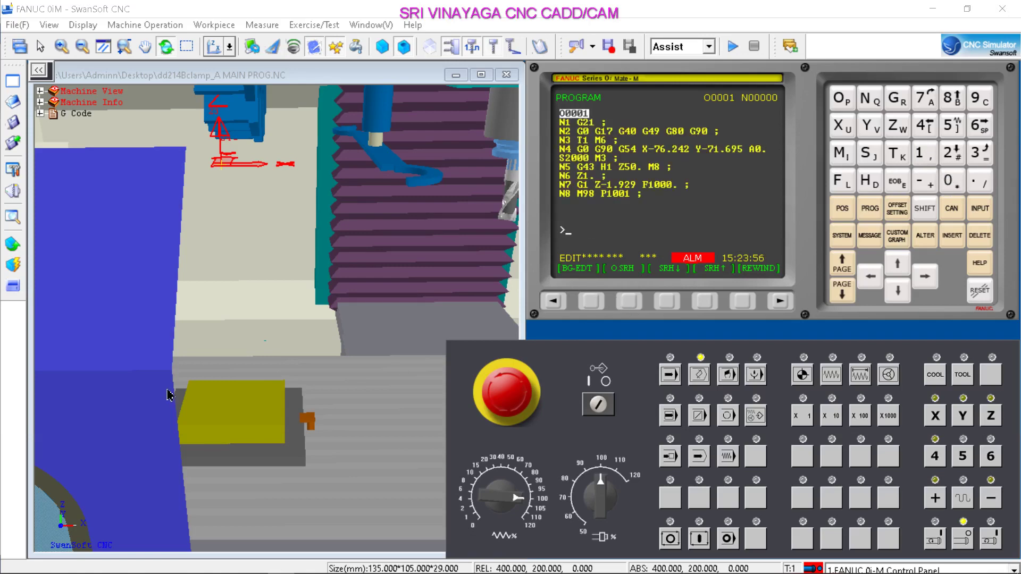
{"action": "left_click", "coordinate": [16, 26]}
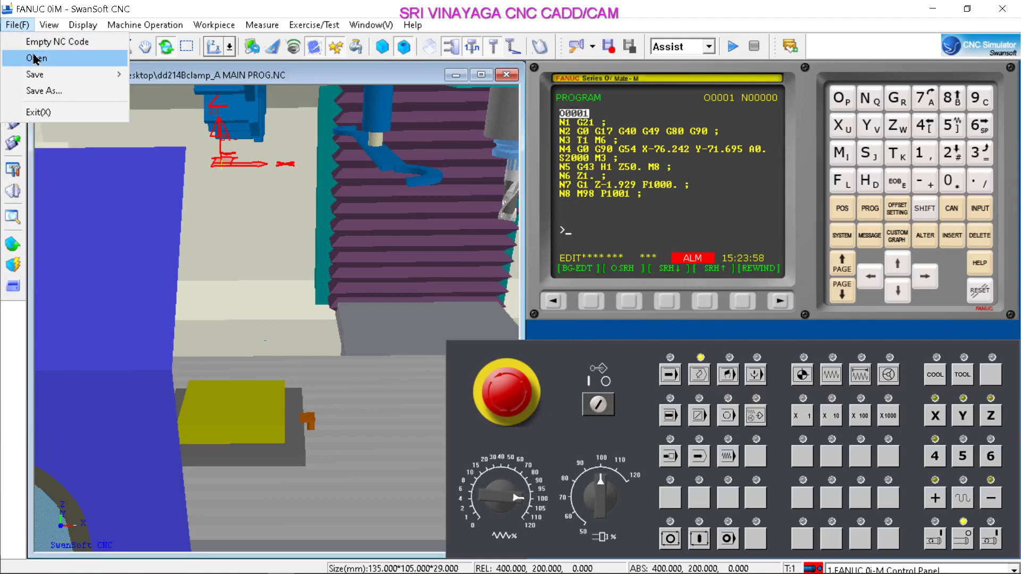
Save the current program, then load dd214Bclamp_A.NC from the Desktop into the control.
{"action": "left_click", "coordinate": [56, 59]}
{"action": "left_click", "coordinate": [555, 326]}
{"action": "left_click", "coordinate": [489, 340]}
{"action": "scroll", "coordinate": [447, 347], "scroll_direction": "down", "scroll_amount": 5}
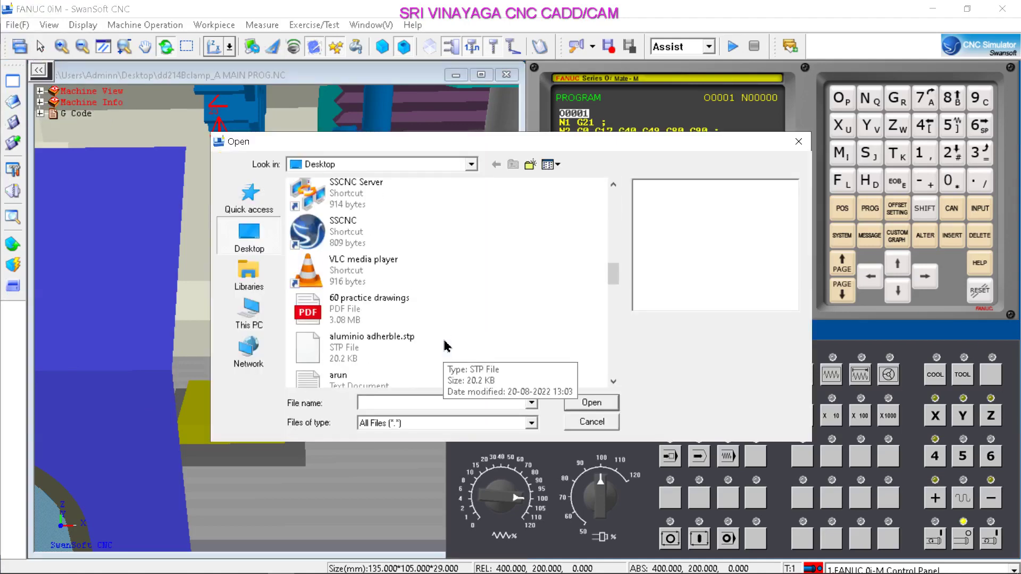
{"action": "scroll", "coordinate": [445, 346], "scroll_direction": "down", "scroll_amount": 3}
{"action": "left_click", "coordinate": [430, 322]}
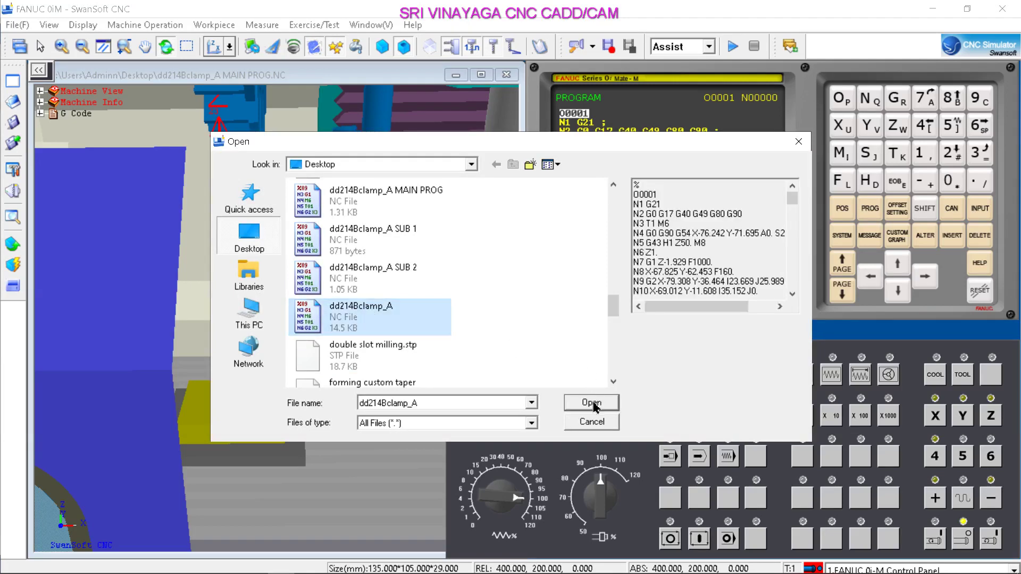
{"action": "left_click", "coordinate": [591, 403]}
{"action": "scroll", "coordinate": [286, 431], "scroll_direction": "up", "scroll_amount": 4}
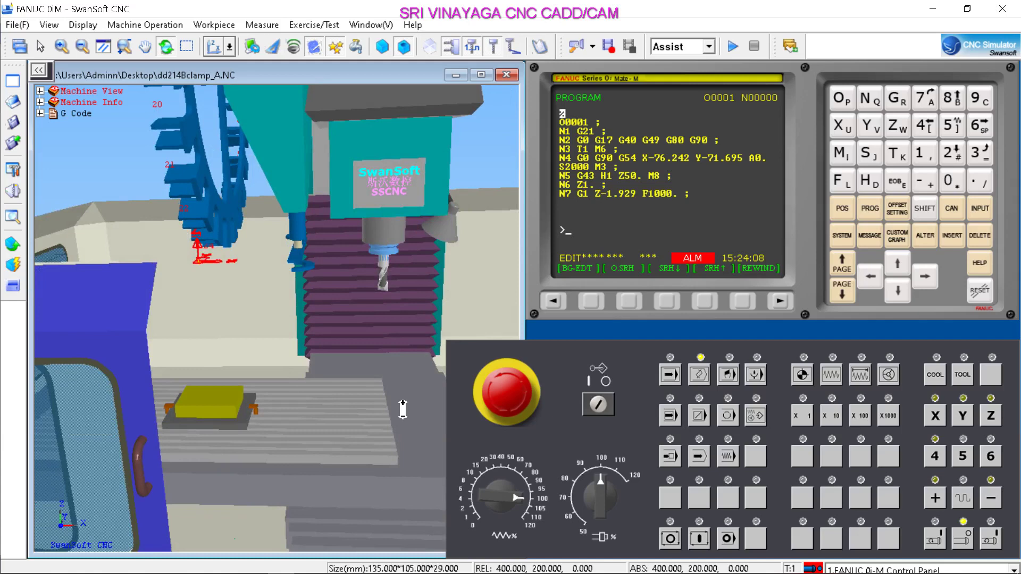
{"action": "scroll", "coordinate": [401, 414], "scroll_direction": "up", "scroll_amount": 1}
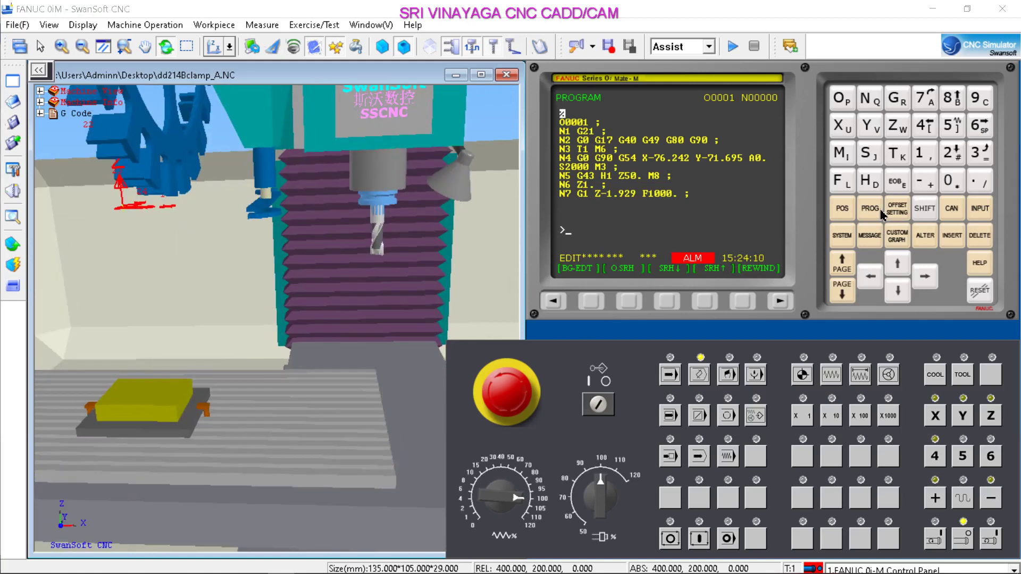
Display the Fanuc tool offset table, showing H1 at -186.314.
{"action": "left_click", "coordinate": [897, 215]}
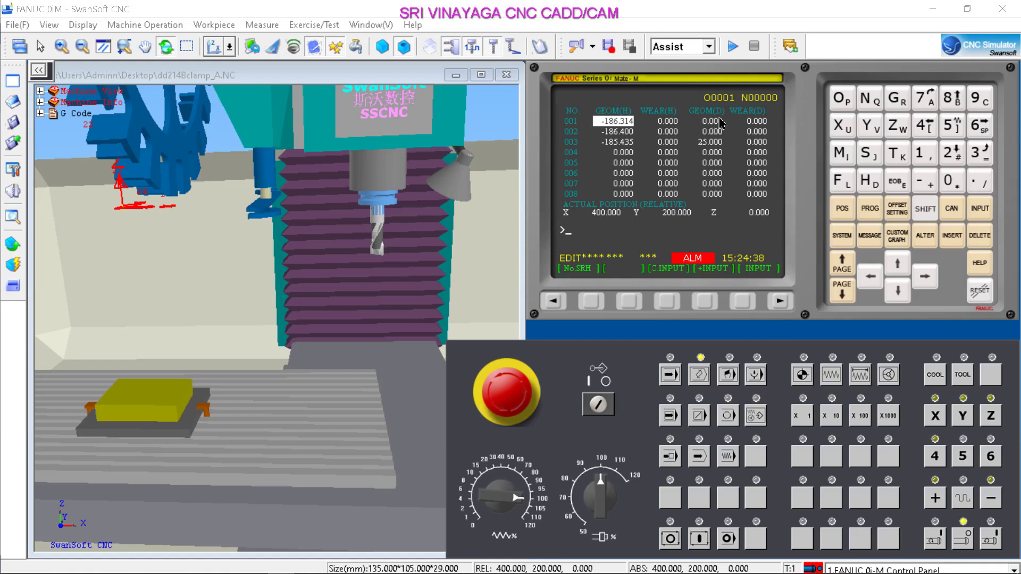
{"action": "scroll", "coordinate": [346, 325], "scroll_direction": "down", "scroll_amount": 1}
Run dd214Bclamp_A in MEM mode with Cycle Start, milling the cross-shaped boss.
{"action": "left_click", "coordinate": [671, 375]}
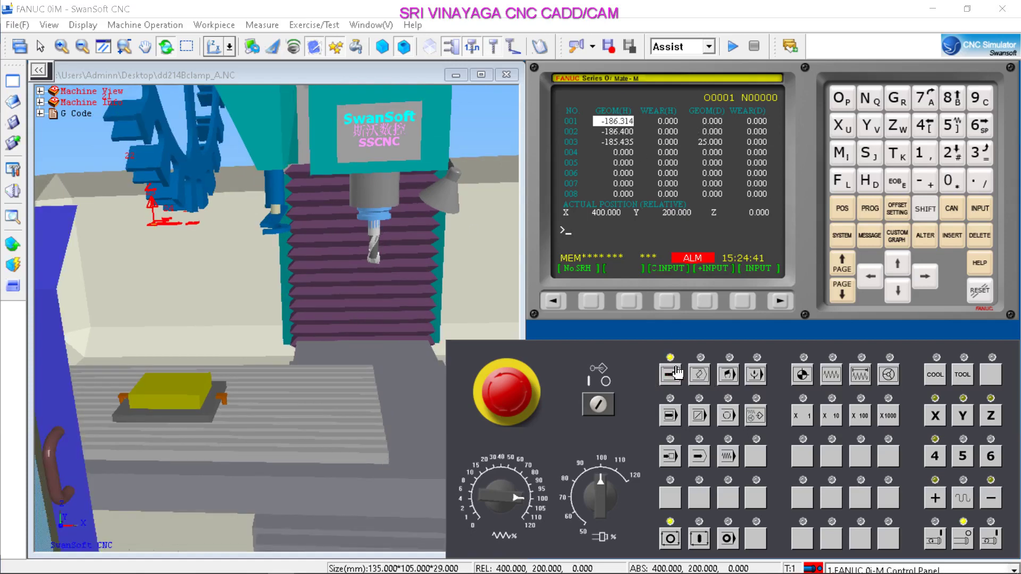
{"action": "left_click", "coordinate": [699, 538]}
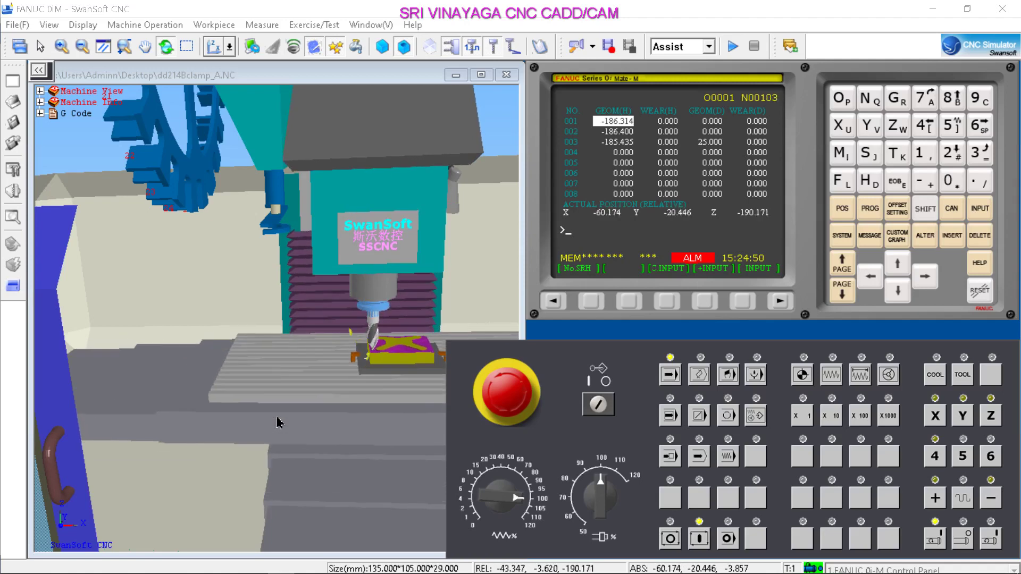
{"action": "scroll", "coordinate": [314, 376], "scroll_direction": "up", "scroll_amount": 5}
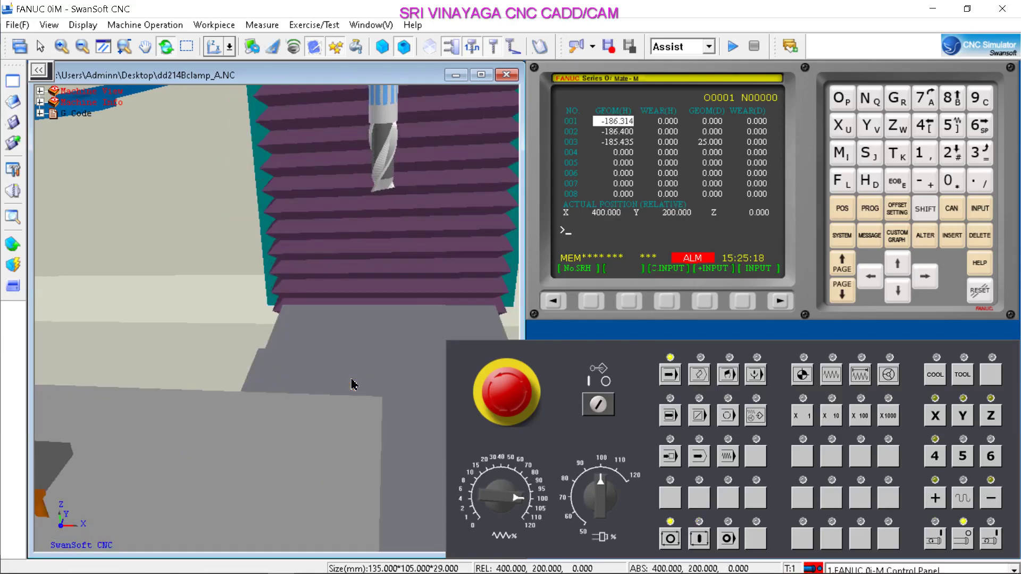
{"action": "scroll", "coordinate": [346, 392], "scroll_direction": "down", "scroll_amount": 5}
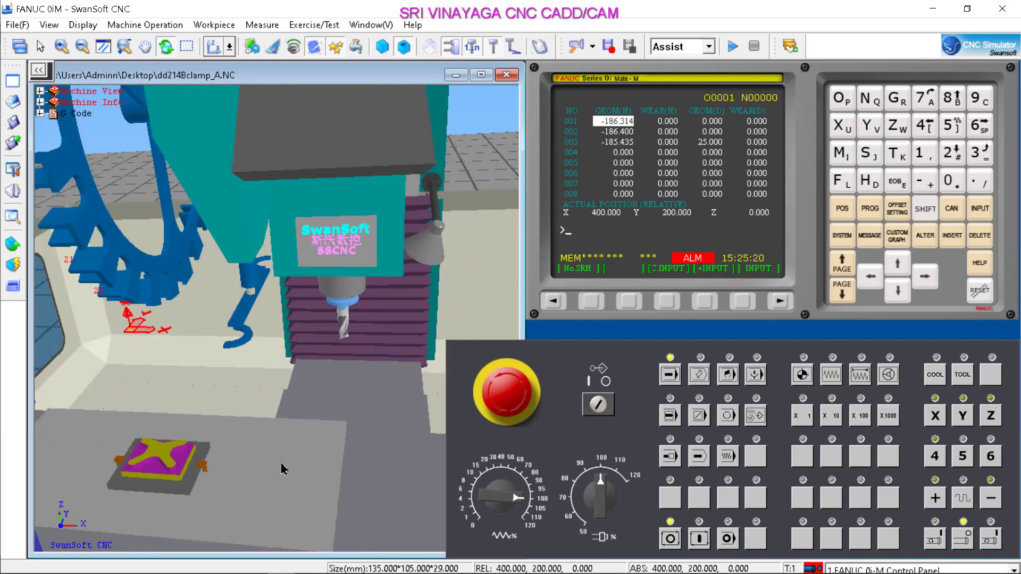
{"action": "left_click", "coordinate": [212, 25]}
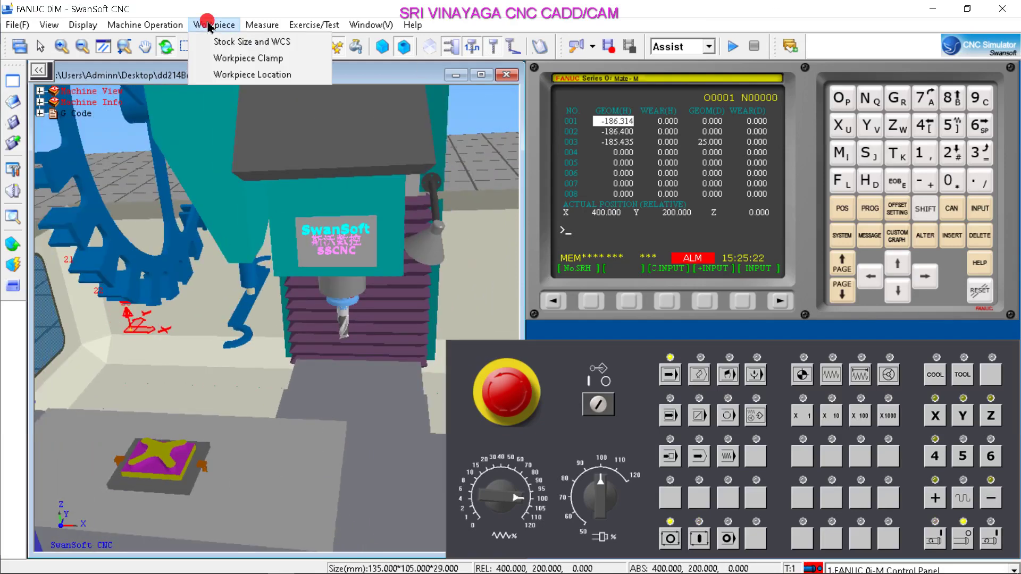
Load fresh stock and set offset 001's diameter to 25.000.
{"action": "left_click", "coordinate": [282, 39]}
{"action": "left_click", "coordinate": [566, 463]}
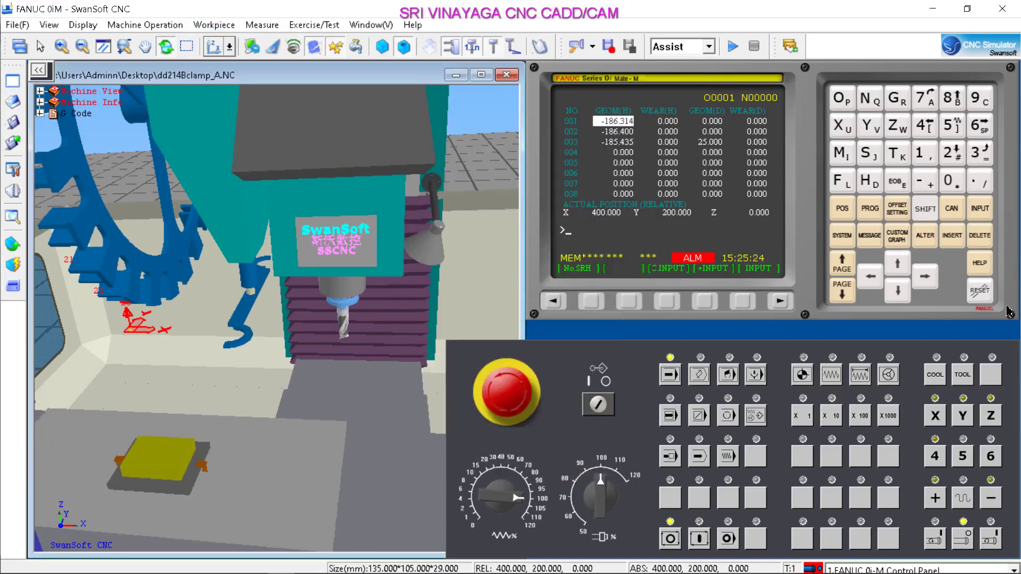
{"action": "left_click", "coordinate": [927, 277]}
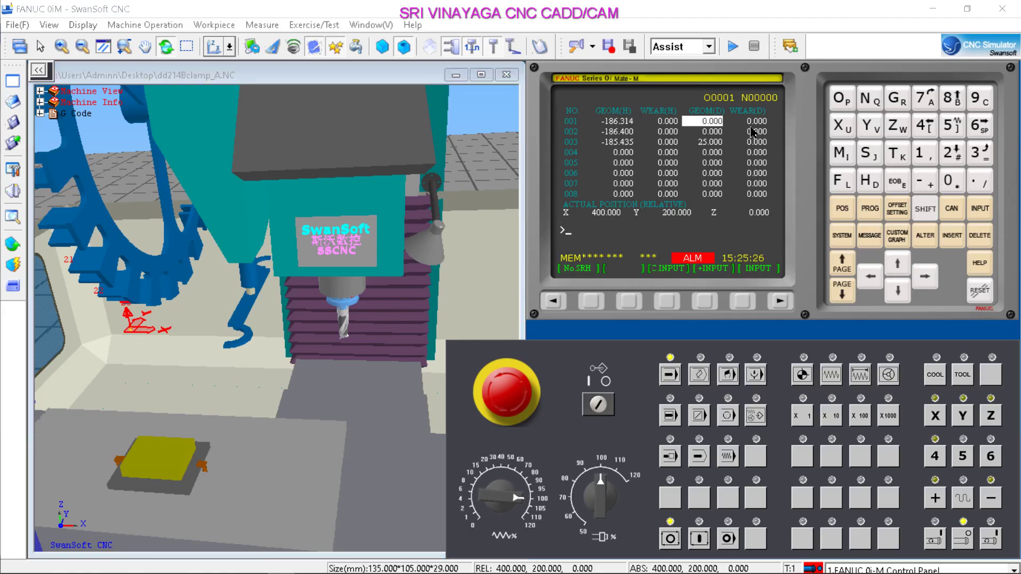
{"action": "left_click", "coordinate": [955, 159]}
{"action": "left_click", "coordinate": [951, 209]}
{"action": "left_click", "coordinate": [953, 210]}
{"action": "left_click", "coordinate": [955, 159]}
{"action": "left_click", "coordinate": [980, 211]}
Rerun the clamp program, then reset and return Z to home in REF mode.
{"action": "left_click", "coordinate": [849, 212]}
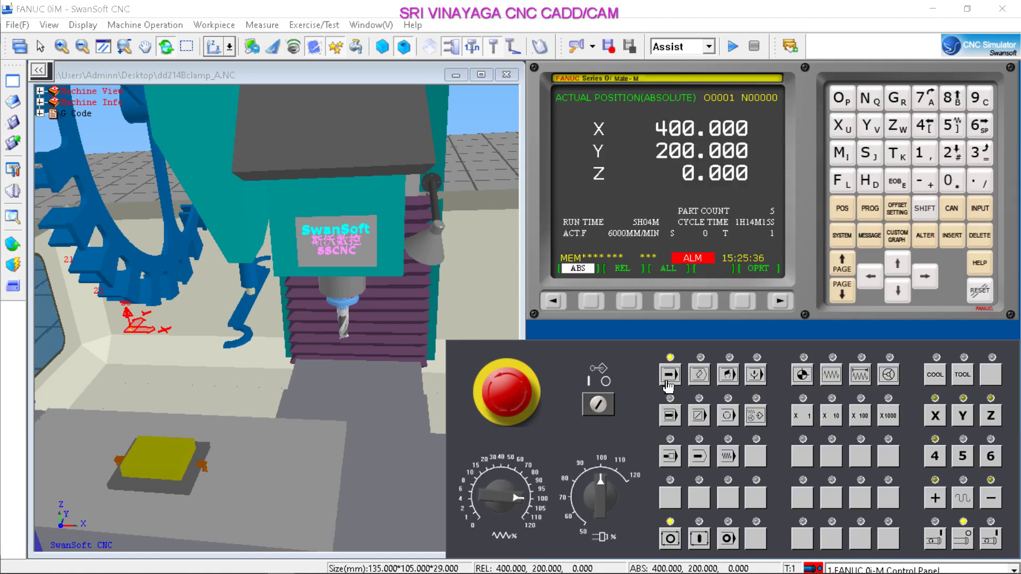
{"action": "left_click", "coordinate": [699, 531]}
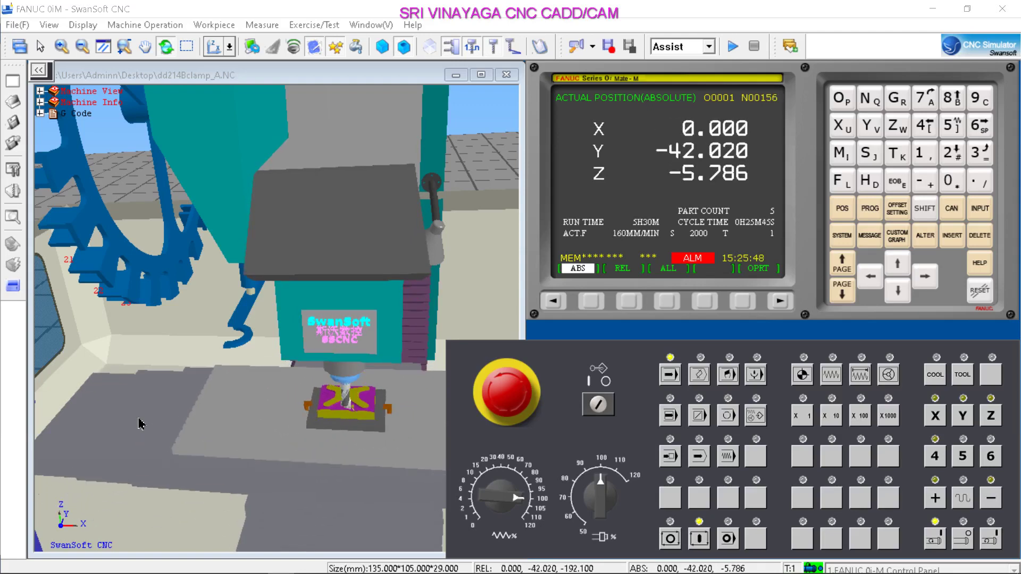
{"action": "scroll", "coordinate": [327, 446], "scroll_direction": "up", "scroll_amount": 2}
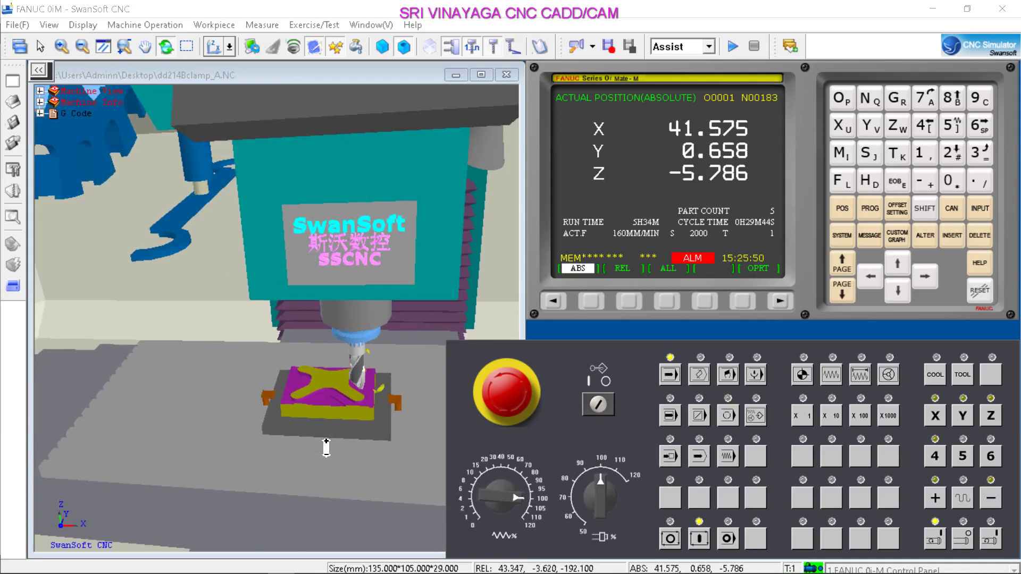
{"action": "left_click", "coordinate": [979, 291]}
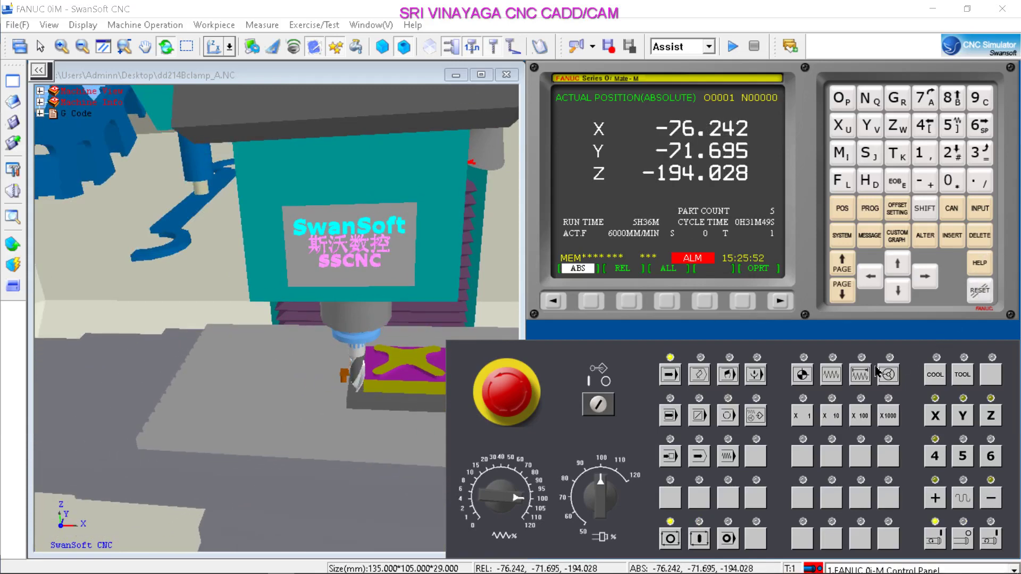
{"action": "left_click", "coordinate": [802, 375]}
{"action": "left_click", "coordinate": [990, 416]}
{"action": "left_click", "coordinate": [936, 499]}
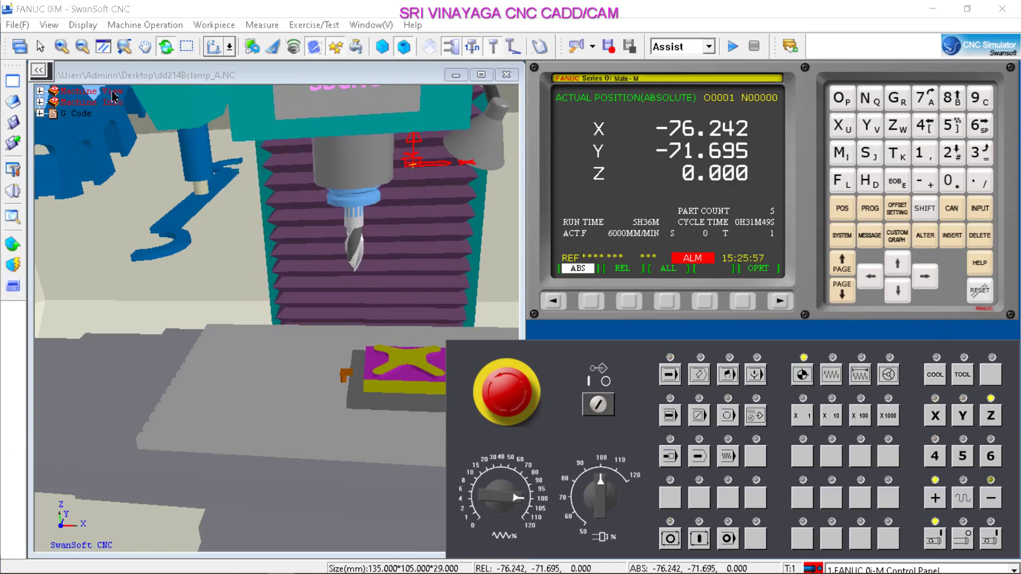
Replace the stock and enter 25.000 as tool 001's diameter wear offset.
{"action": "left_click", "coordinate": [213, 25]}
{"action": "left_click", "coordinate": [215, 42]}
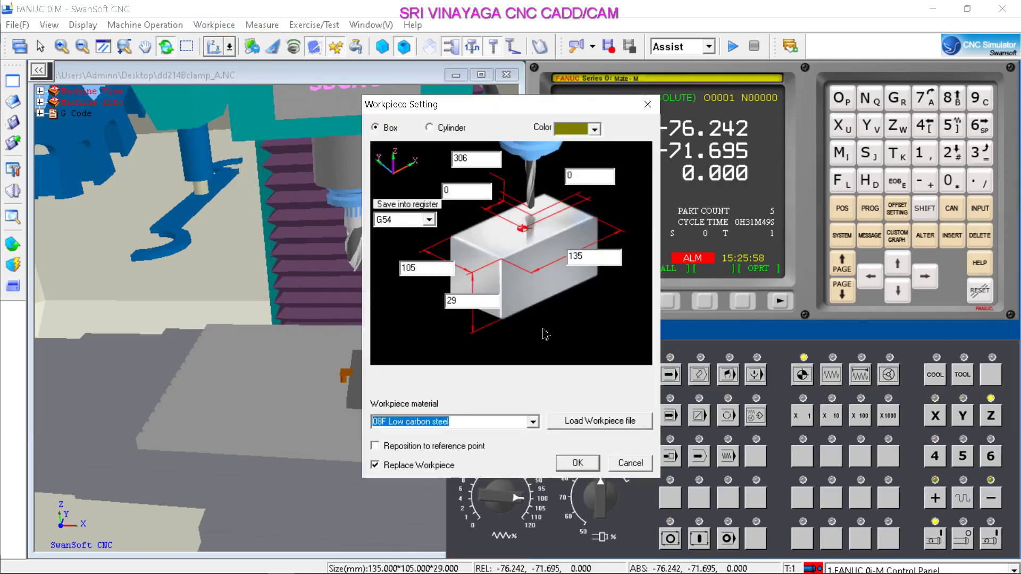
{"action": "left_click", "coordinate": [577, 463]}
{"action": "left_click", "coordinate": [897, 212]}
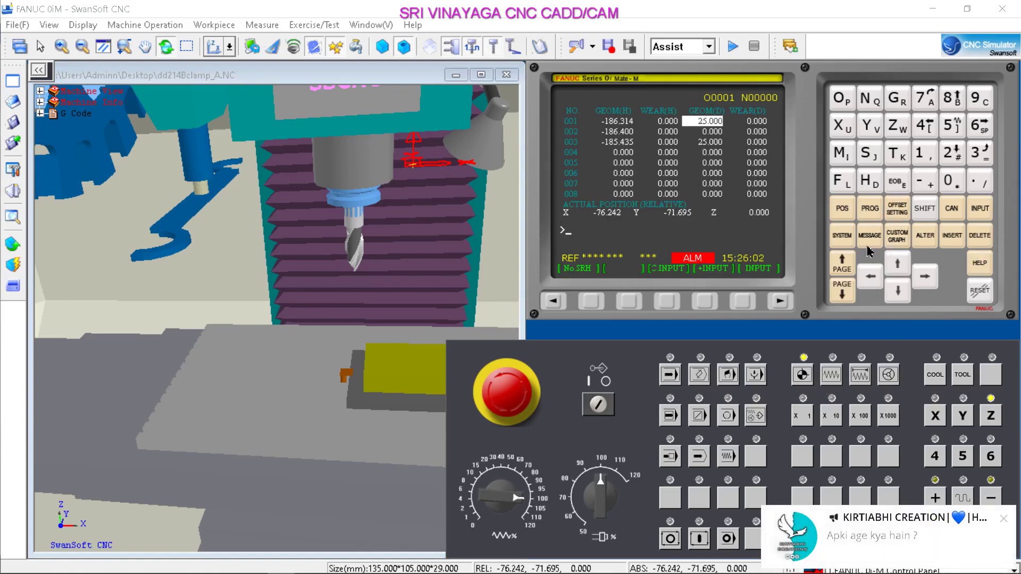
{"action": "left_click", "coordinate": [927, 277]}
{"action": "left_click", "coordinate": [952, 163]}
{"action": "left_click", "coordinate": [949, 128]}
{"action": "left_click", "coordinate": [983, 209]}
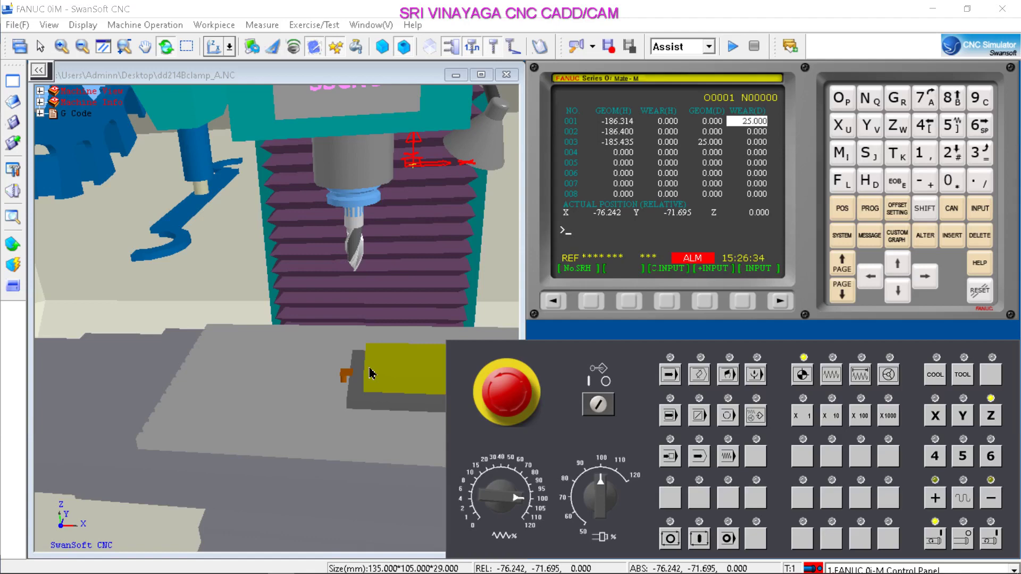
Zoom in and out on the 3D view to inspect the workpiece.
{"action": "scroll", "coordinate": [348, 271], "scroll_direction": "up", "scroll_amount": 3}
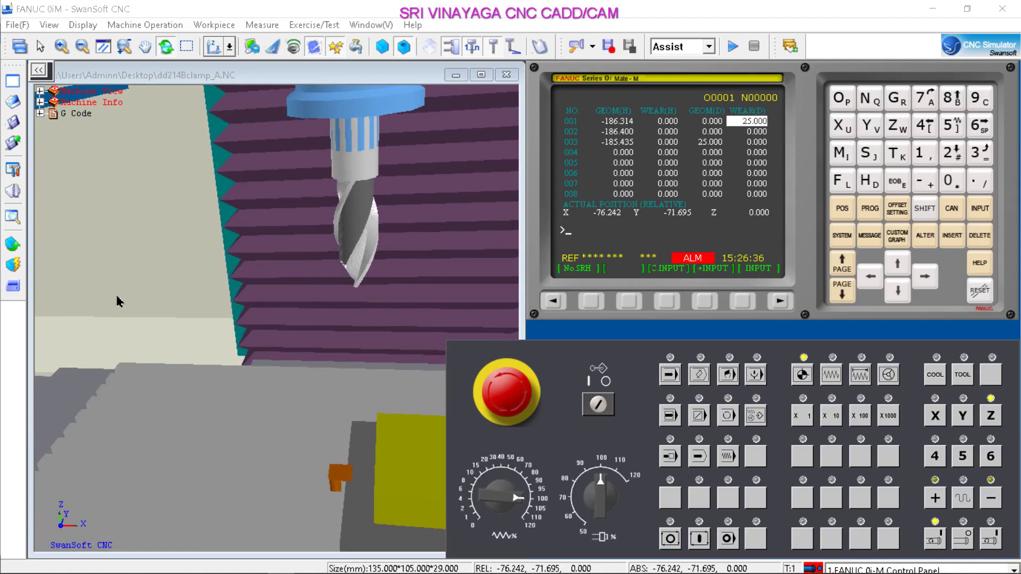
{"action": "scroll", "coordinate": [119, 294], "scroll_direction": "down", "scroll_amount": 4}
{"action": "scroll", "coordinate": [194, 305], "scroll_direction": "up", "scroll_amount": 5}
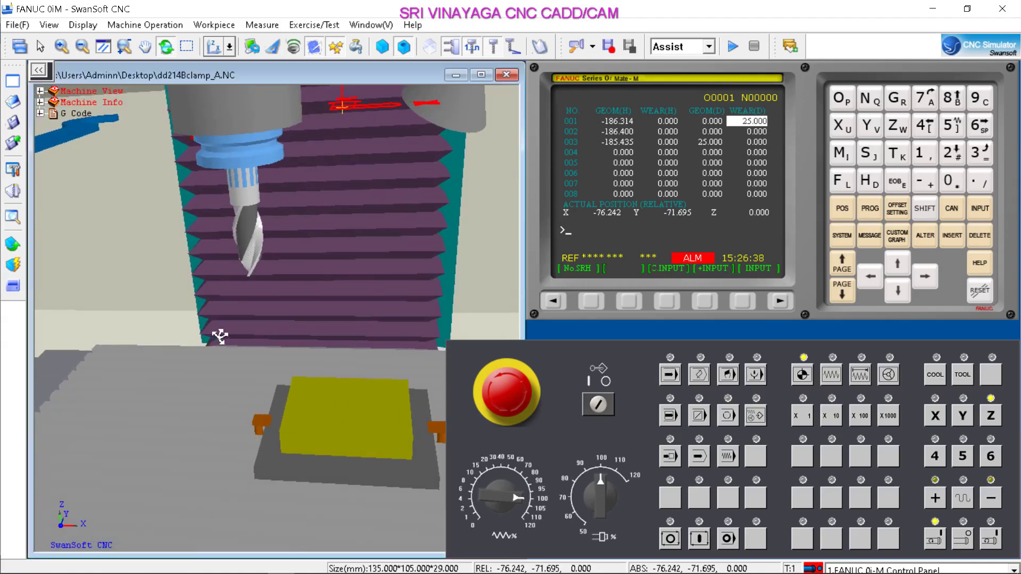
{"action": "scroll", "coordinate": [243, 277], "scroll_direction": "up", "scroll_amount": 2}
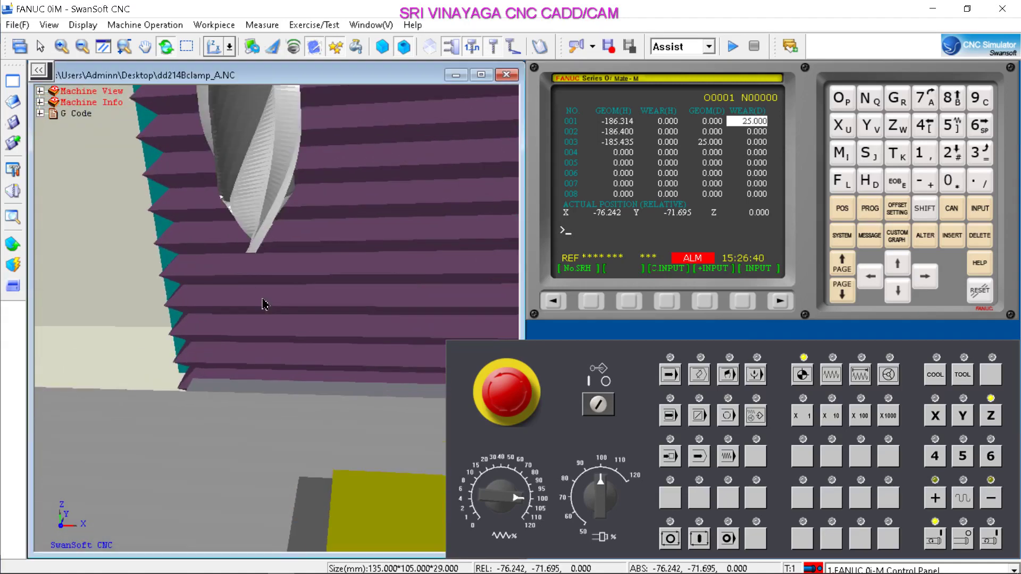
{"action": "scroll", "coordinate": [264, 303], "scroll_direction": "up", "scroll_amount": 3}
{"action": "scroll", "coordinate": [244, 216], "scroll_direction": "up", "scroll_amount": 2}
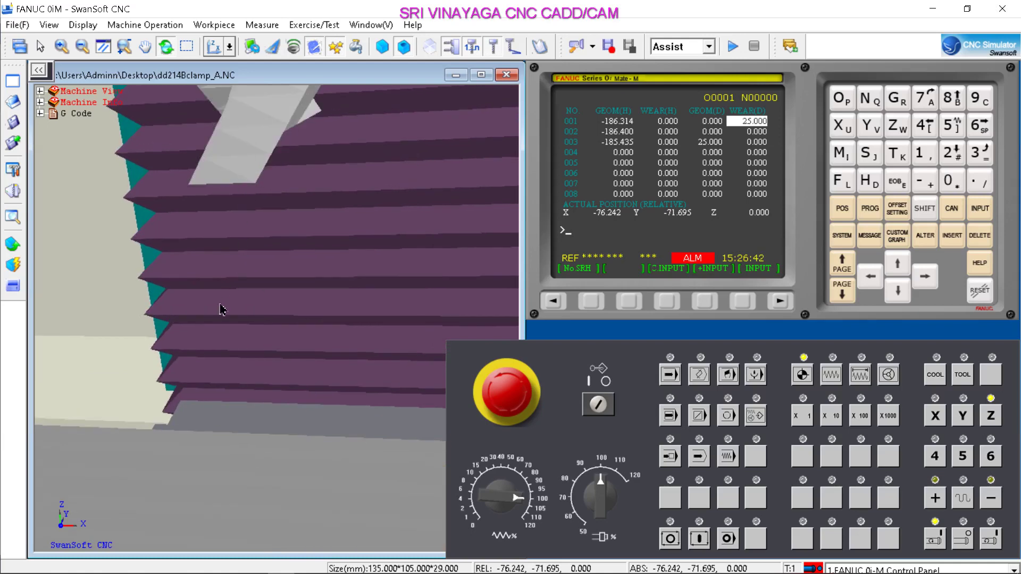
{"action": "scroll", "coordinate": [221, 306], "scroll_direction": "down", "scroll_amount": 6}
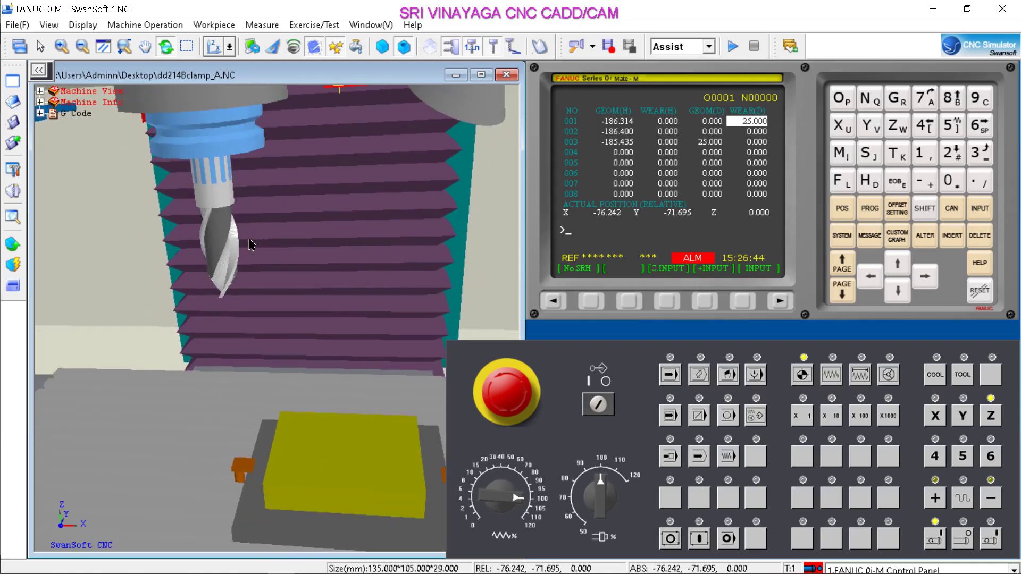
{"action": "scroll", "coordinate": [232, 290], "scroll_direction": "down", "scroll_amount": 1}
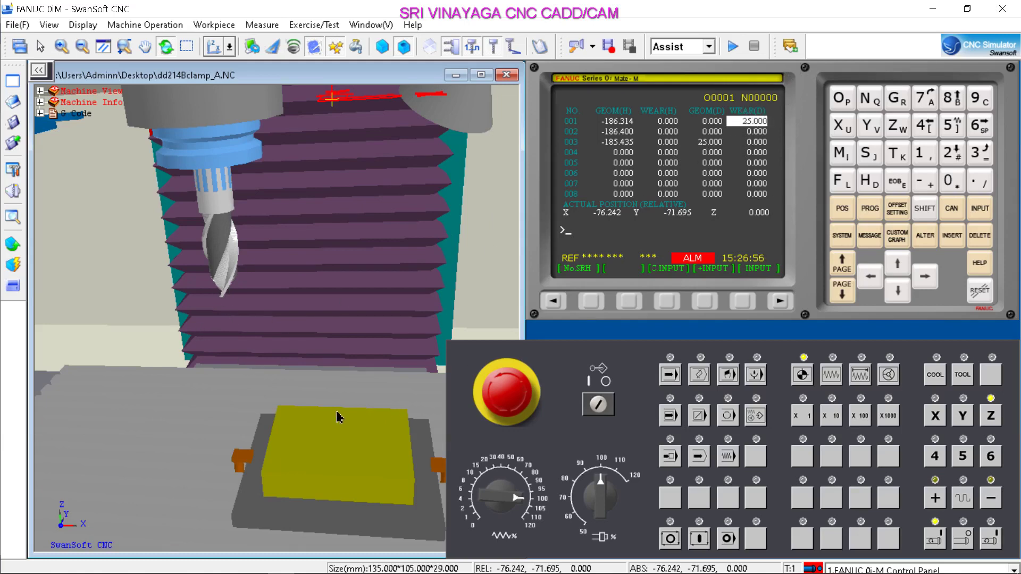
{"action": "scroll", "coordinate": [171, 408], "scroll_direction": "down", "scroll_amount": 2}
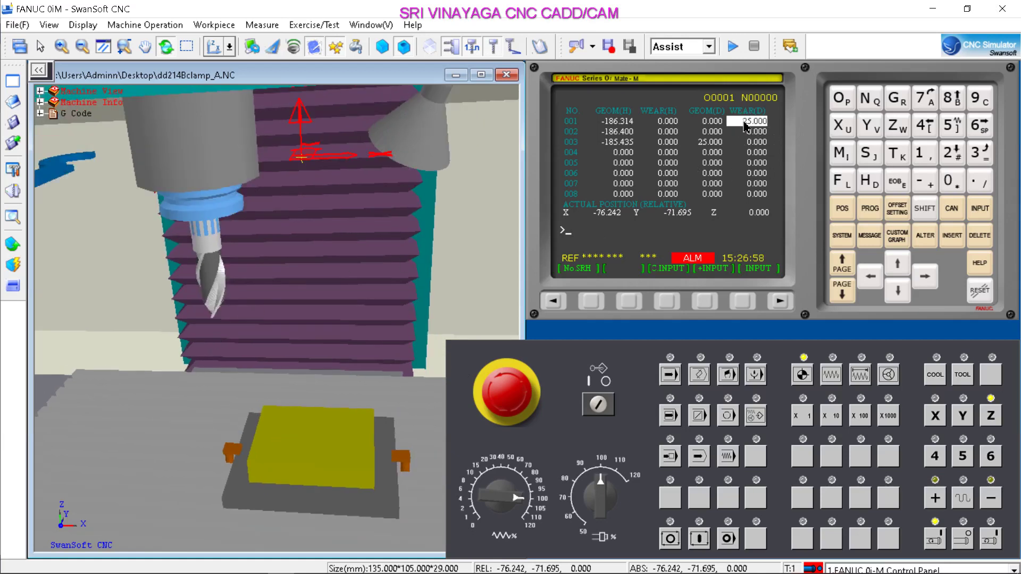
{"action": "scroll", "coordinate": [344, 426], "scroll_direction": "up", "scroll_amount": 4}
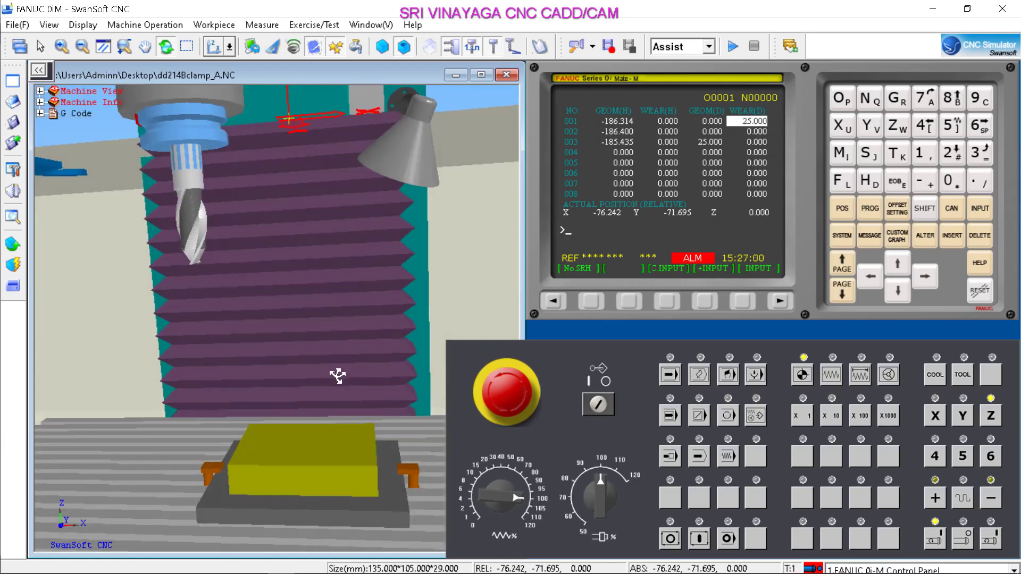
{"action": "scroll", "coordinate": [338, 375], "scroll_direction": "down", "scroll_amount": 1}
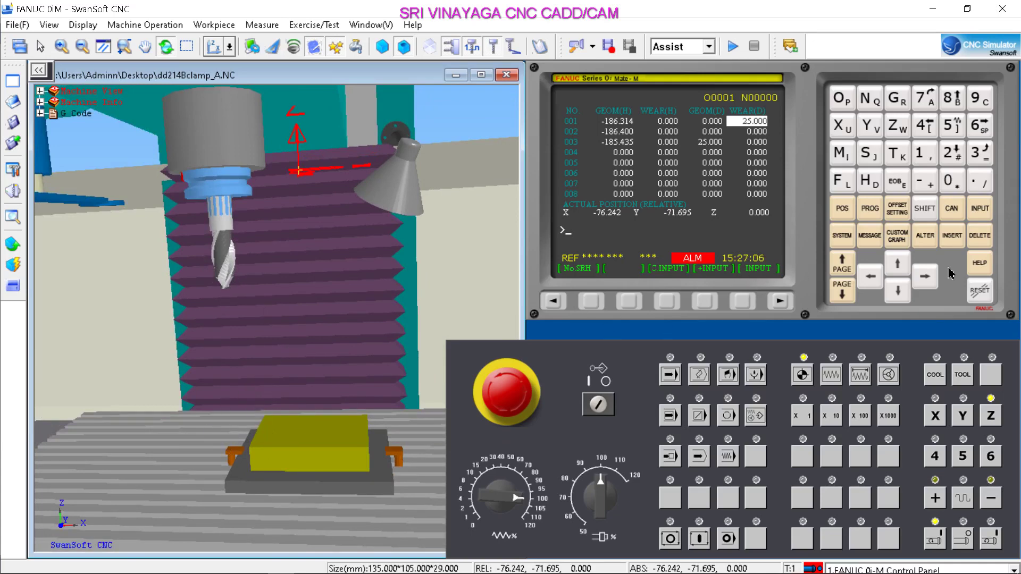
Run the clamp program in MEMORY mode, then reset and home Z.
{"action": "left_click", "coordinate": [845, 210]}
{"action": "left_click", "coordinate": [667, 377]}
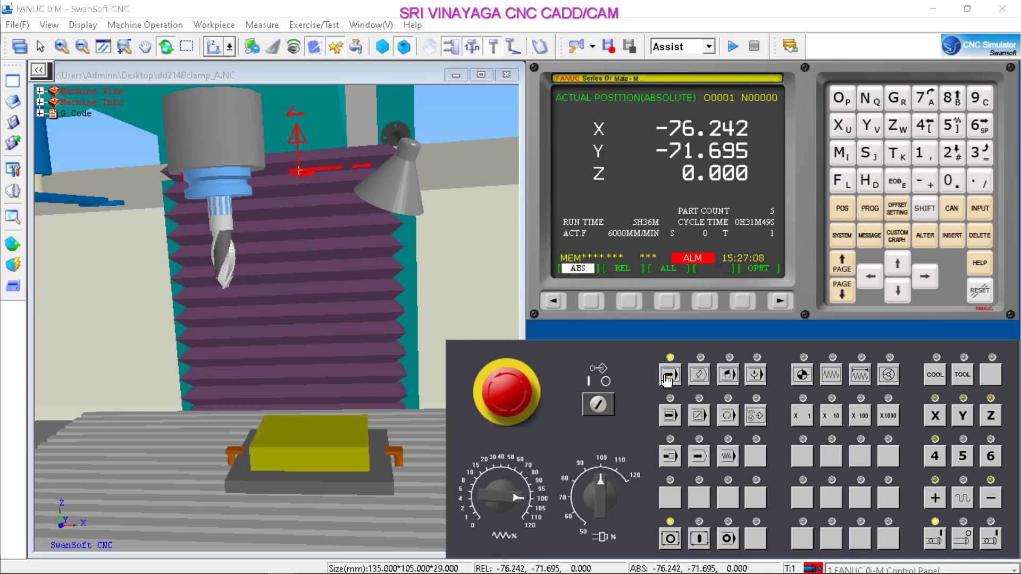
{"action": "left_click", "coordinate": [699, 539]}
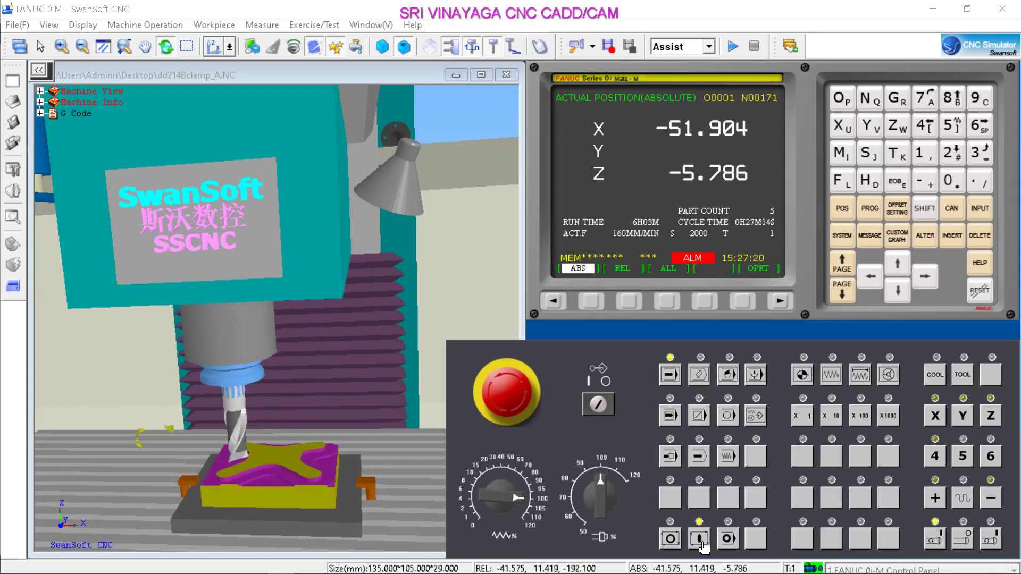
{"action": "left_click", "coordinate": [980, 291]}
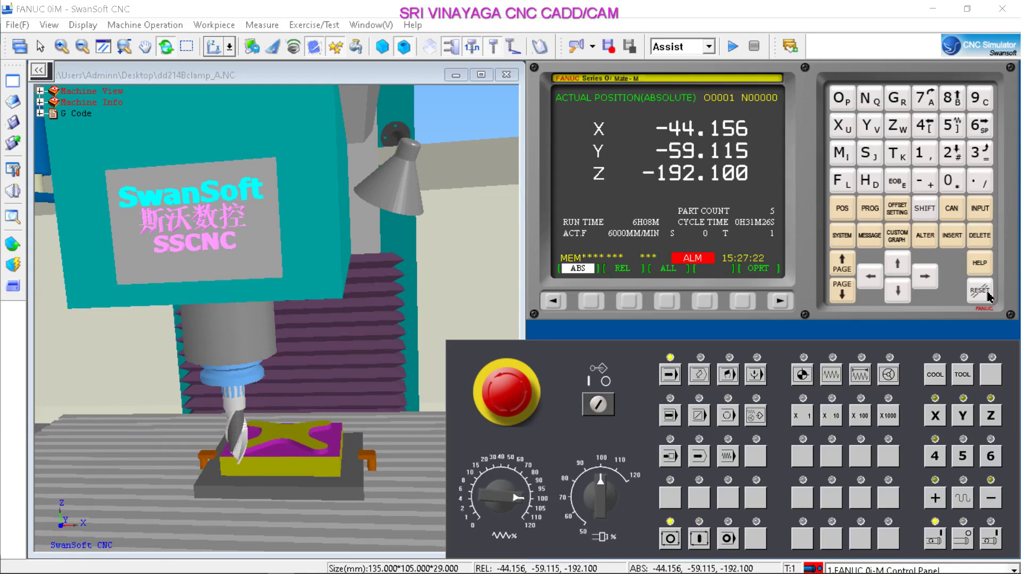
{"action": "left_click", "coordinate": [802, 374]}
{"action": "left_click", "coordinate": [991, 416]}
{"action": "left_click", "coordinate": [949, 499]}
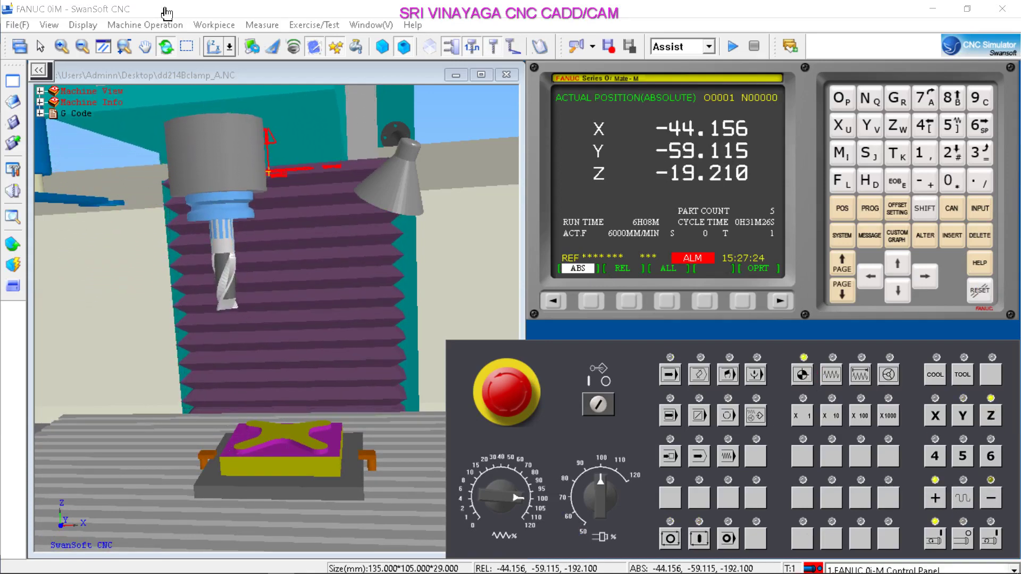
Replace the workpiece with fresh stock and minimise the simulator.
{"action": "left_click", "coordinate": [213, 25]}
{"action": "left_click", "coordinate": [253, 39]}
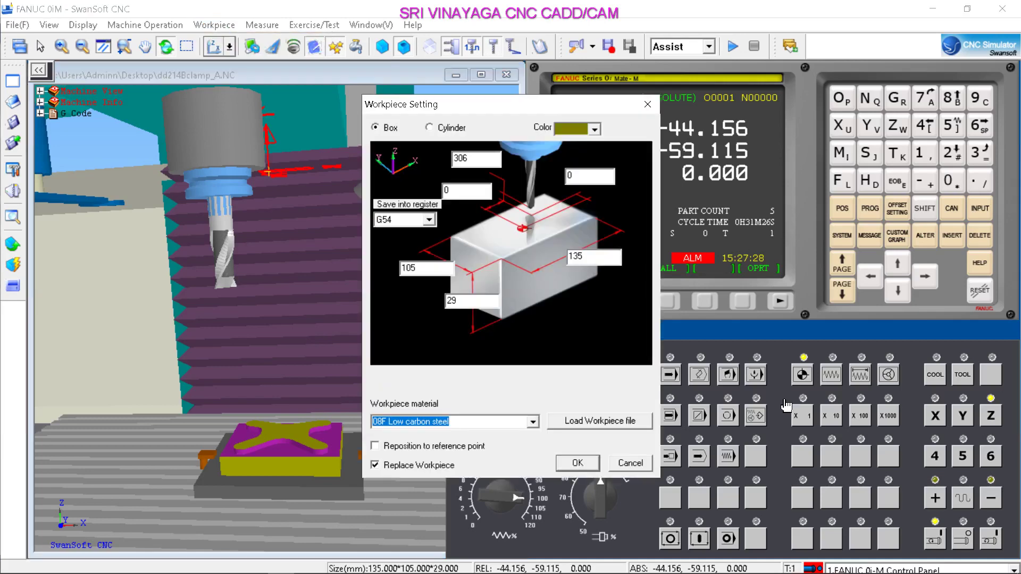
{"action": "left_click", "coordinate": [580, 462]}
{"action": "left_click", "coordinate": [941, 10]}
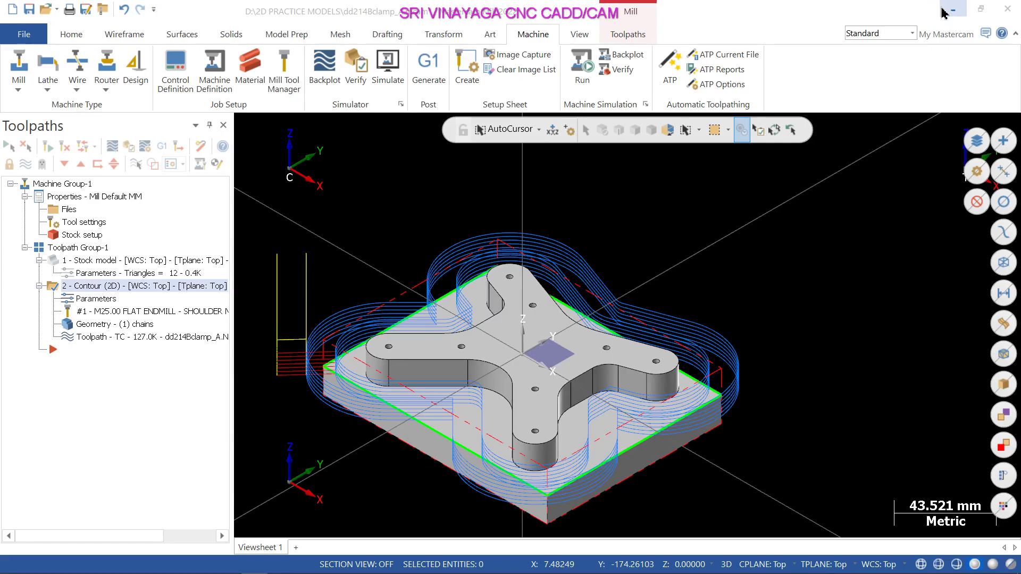
Open dd214Bclamp_A from the desktop with CIMCO Edit via Open with.
{"action": "left_click", "coordinate": [955, 11]}
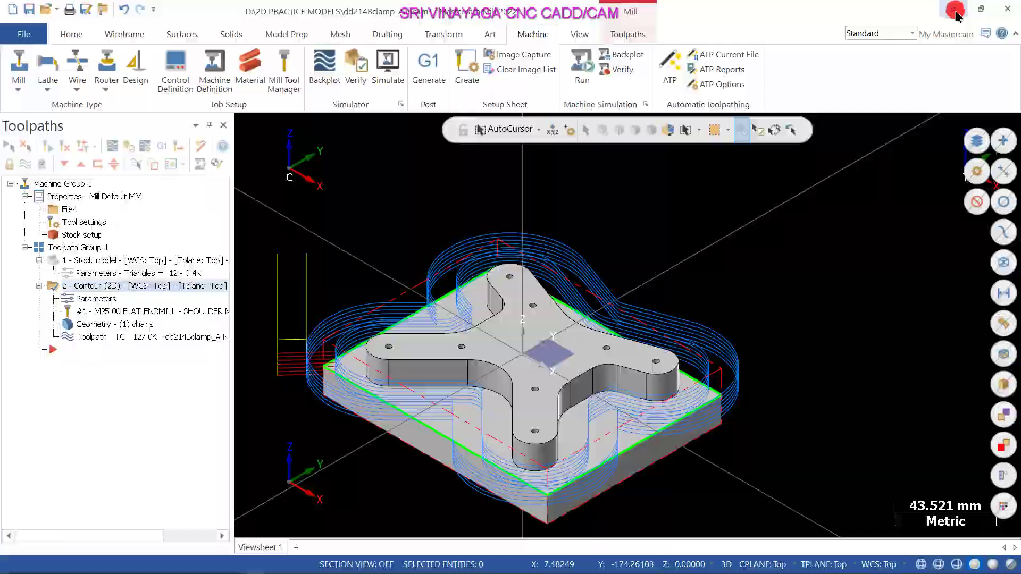
{"action": "right_click", "coordinate": [316, 499]}
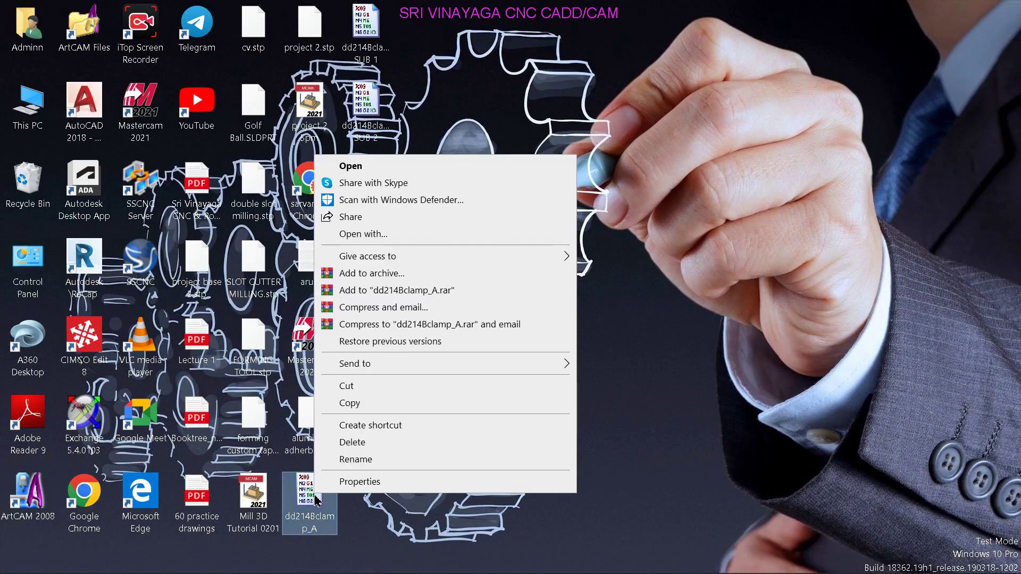
{"action": "left_click", "coordinate": [362, 234]}
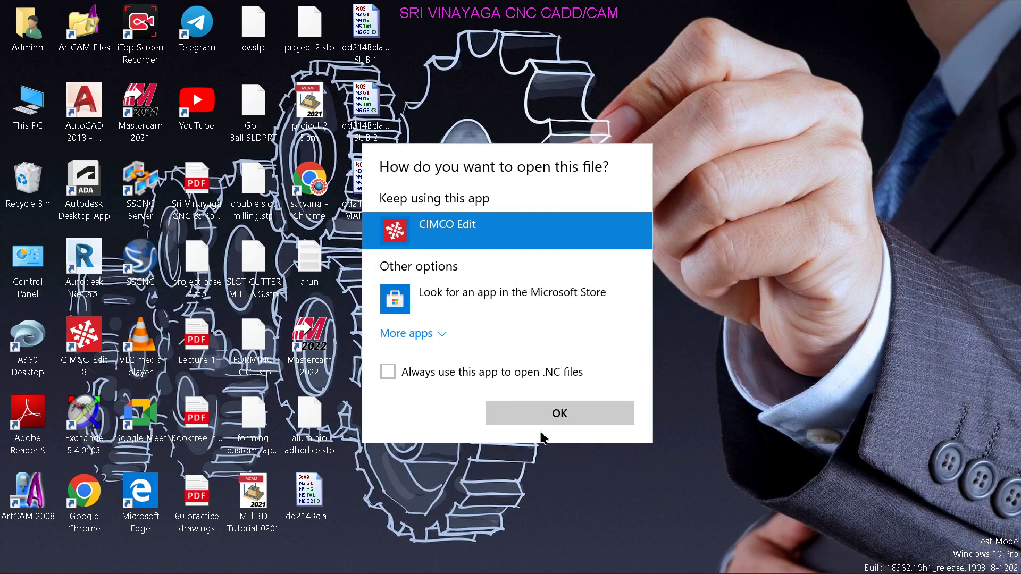
{"action": "left_click", "coordinate": [542, 421]}
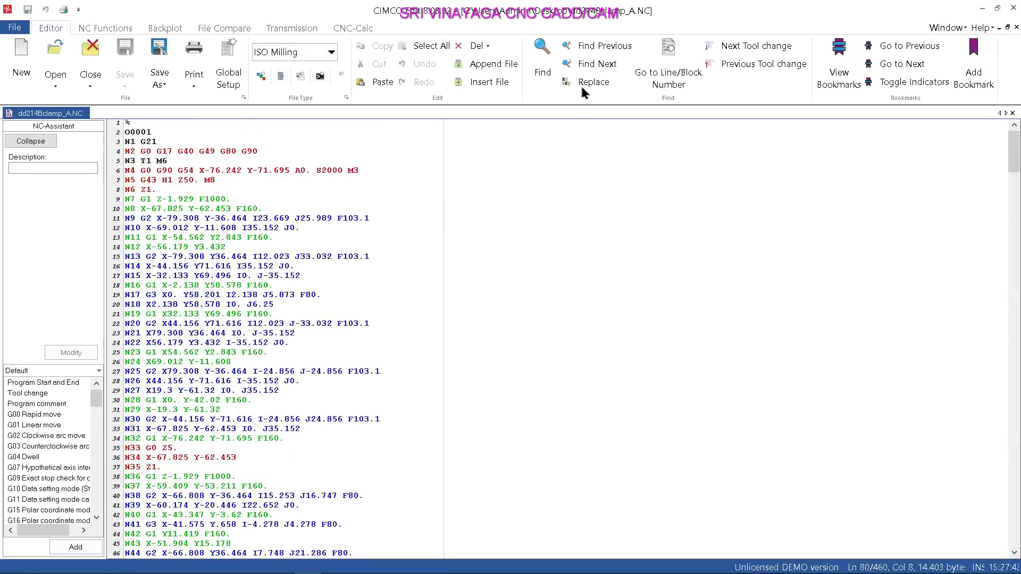
Search the program for G41, G42 and D1, none of which are found.
{"action": "left_click", "coordinate": [541, 56]}
{"action": "type", "text": "G41"}
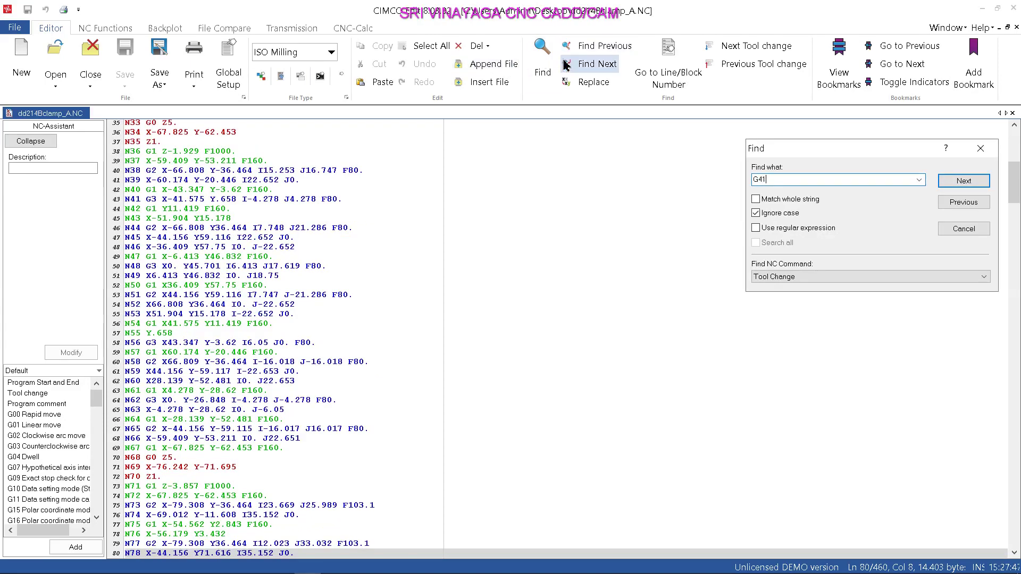
{"action": "left_click", "coordinate": [956, 179]}
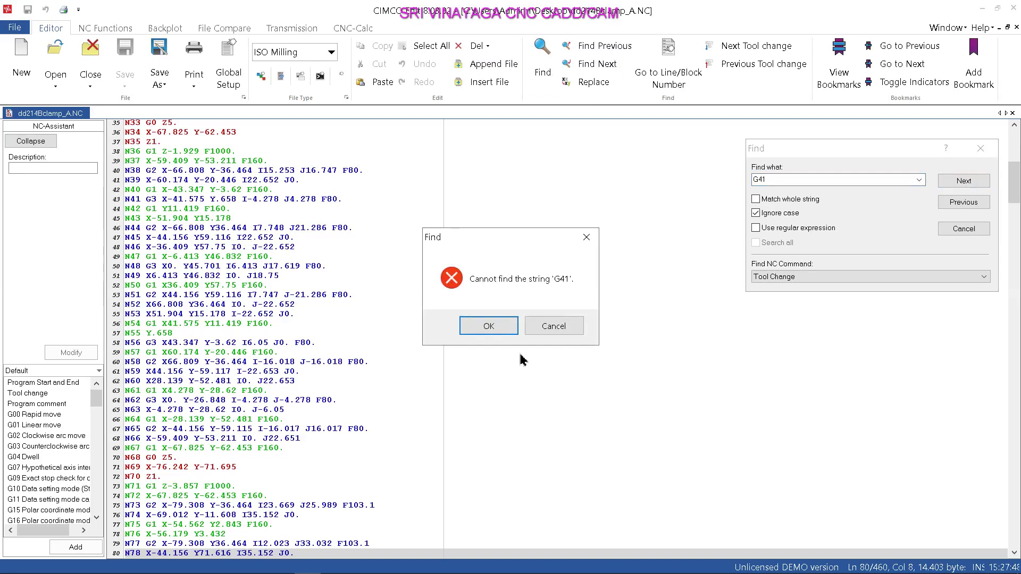
{"action": "left_click", "coordinate": [594, 240]}
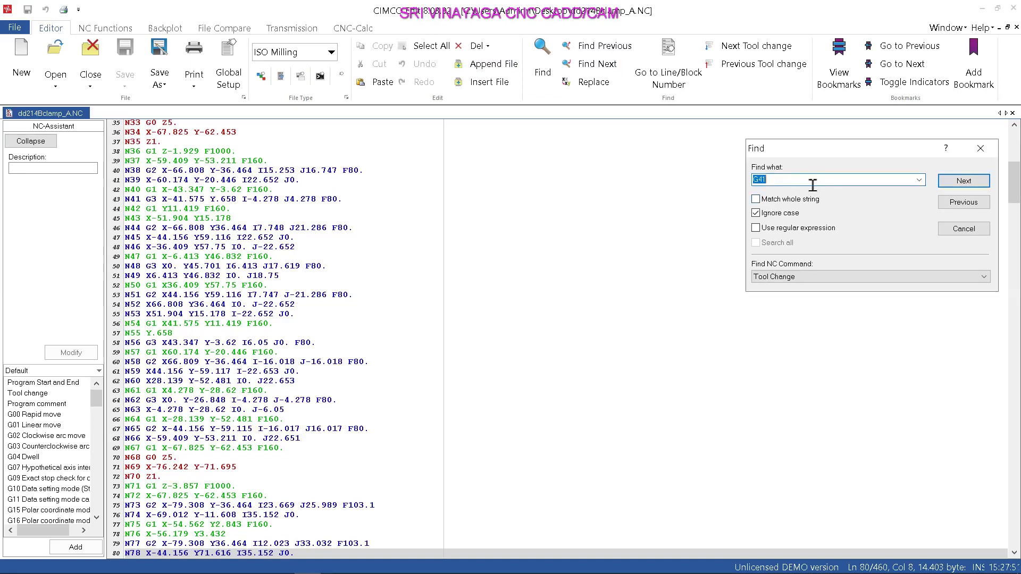
{"action": "type", "text": "G42"}
{"action": "left_click", "coordinate": [981, 182]}
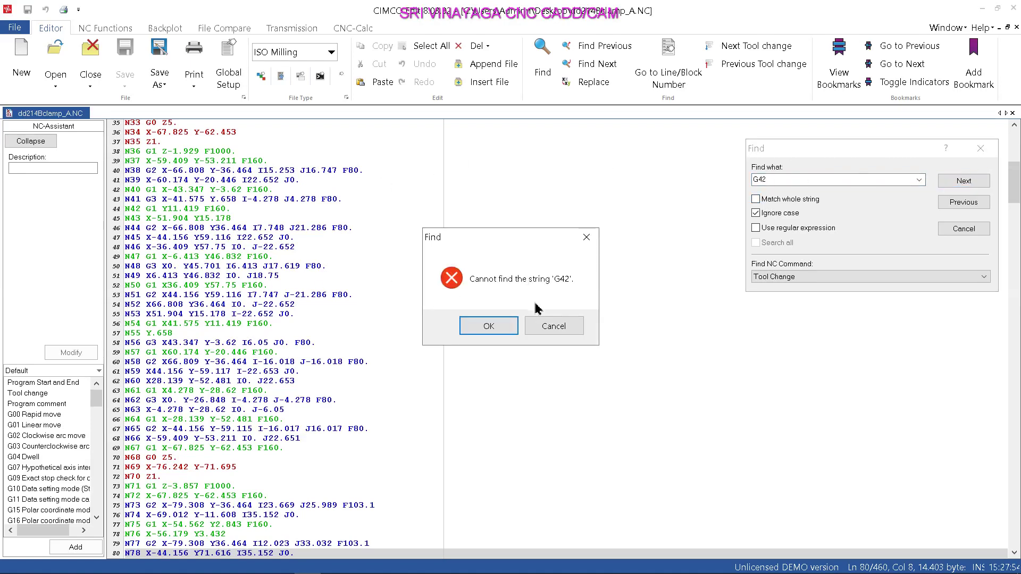
{"action": "left_click", "coordinate": [551, 325]}
{"action": "type", "text": "D1"}
{"action": "left_click", "coordinate": [963, 180]}
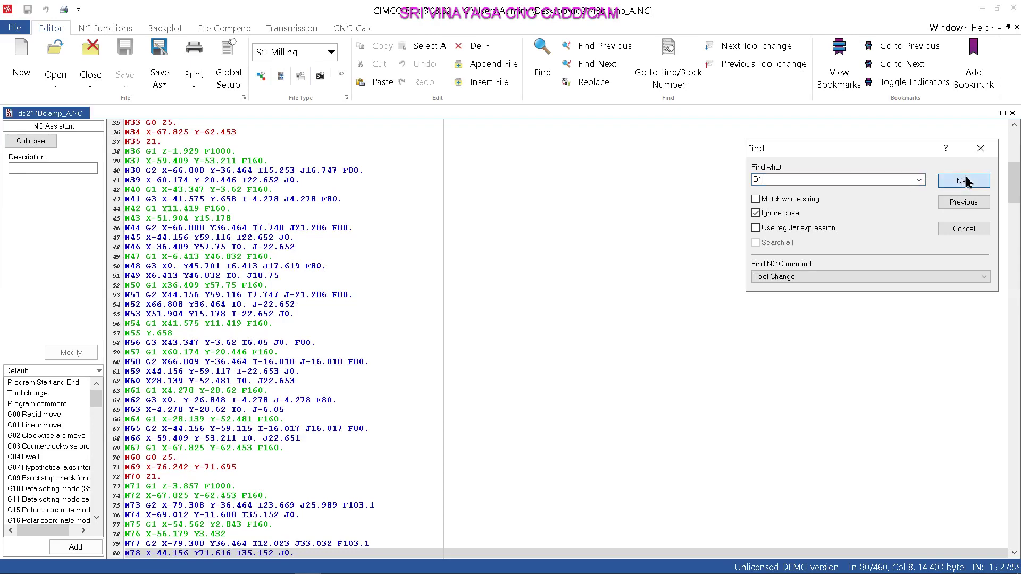
{"action": "key", "text": "Return"}
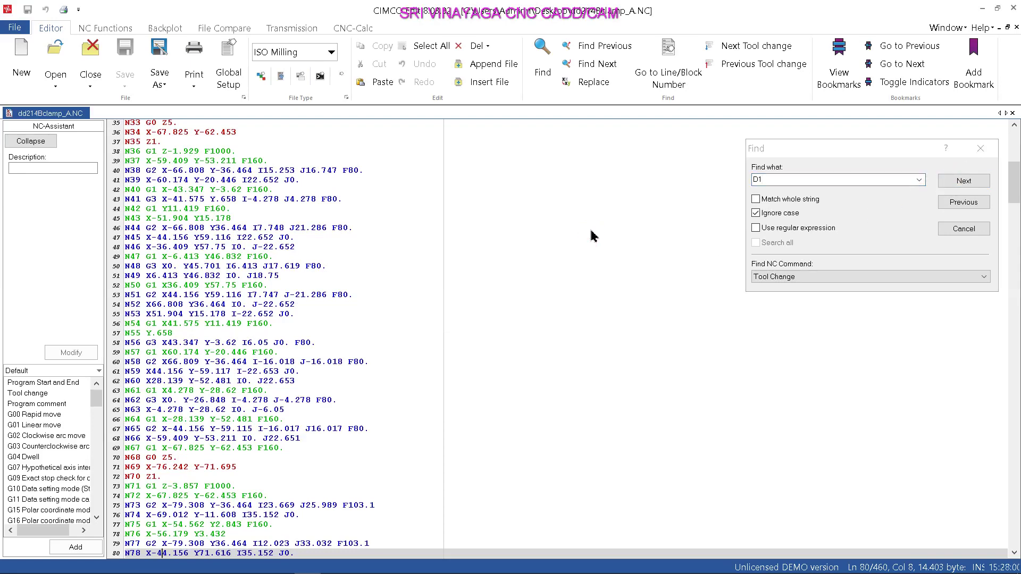
{"action": "left_click", "coordinate": [980, 148]}
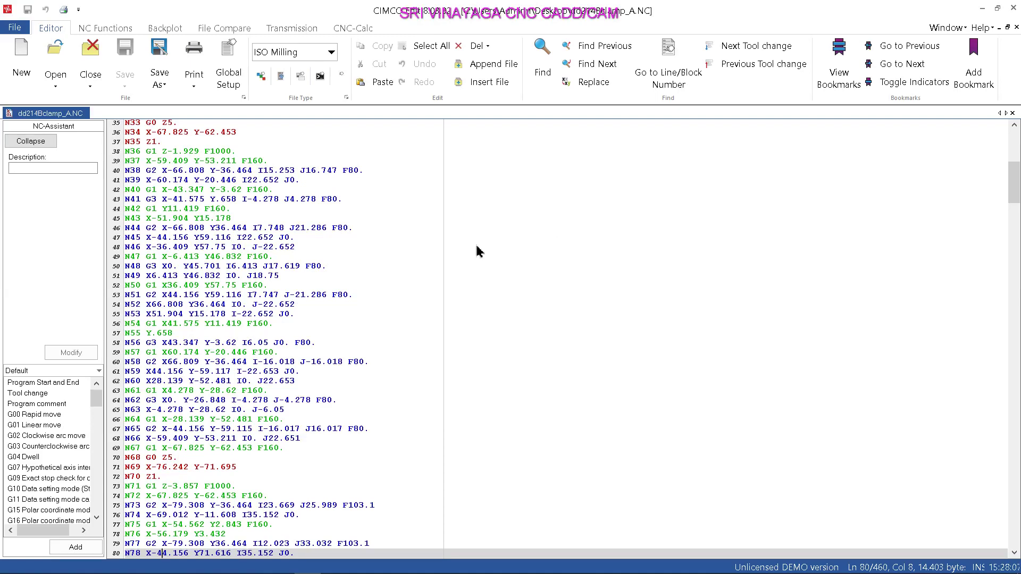
Jump to the program's first line, then show the simulator's tool offset table.
{"action": "key", "text": "ctrl+Home"}
{"action": "mouse_move", "coordinate": [347, 553]}
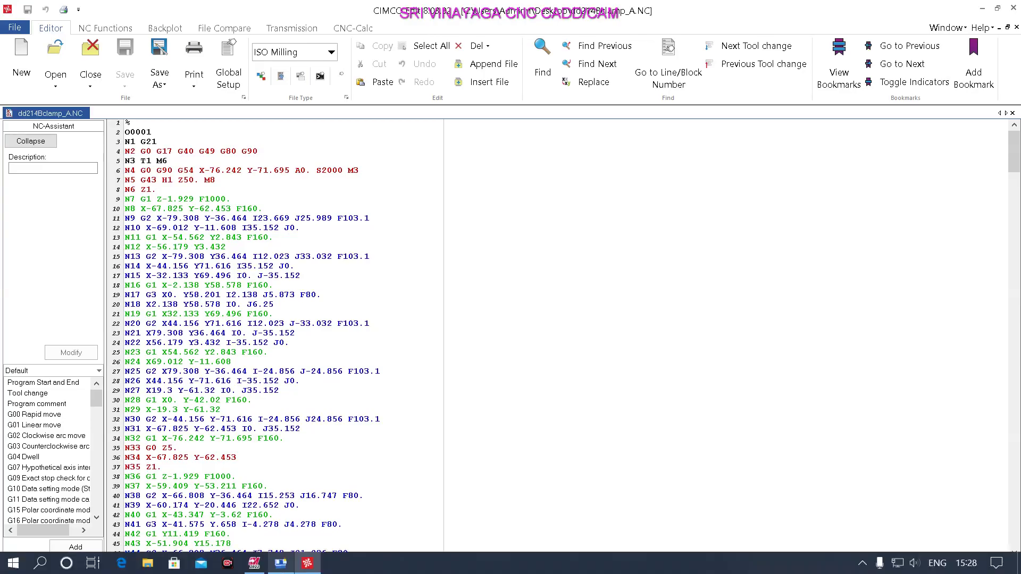
{"action": "left_click", "coordinate": [281, 563]}
{"action": "left_click", "coordinate": [897, 209]}
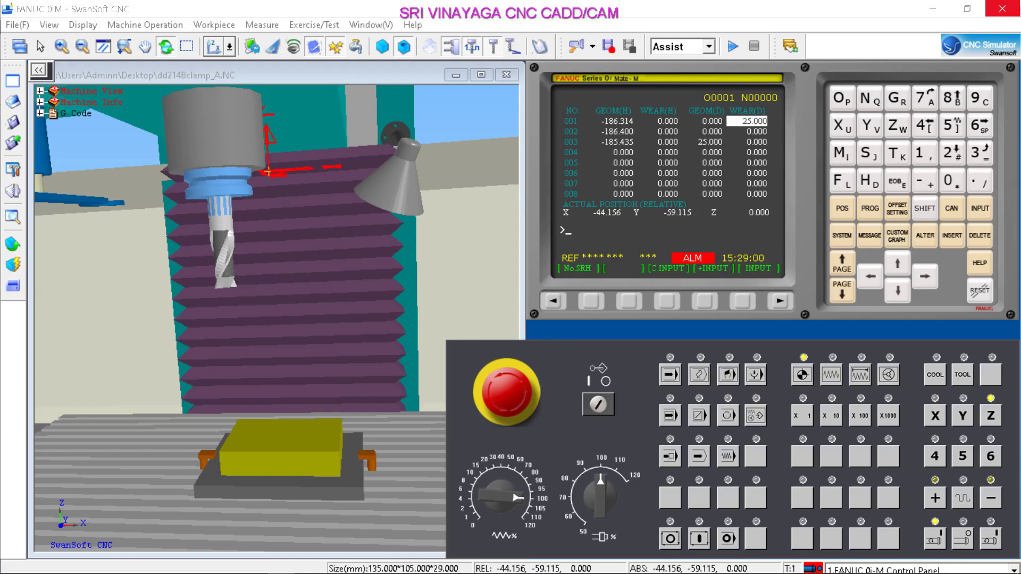
Close the SwanSoft simulator and the CIMCO Edit window.
{"action": "left_click", "coordinate": [1010, 7]}
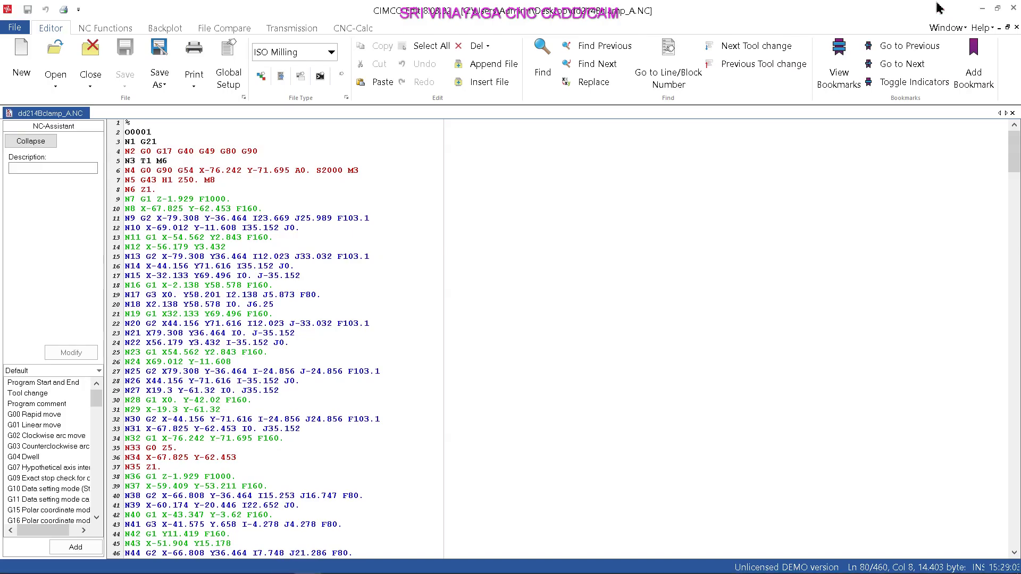
{"action": "left_click", "coordinate": [1013, 7]}
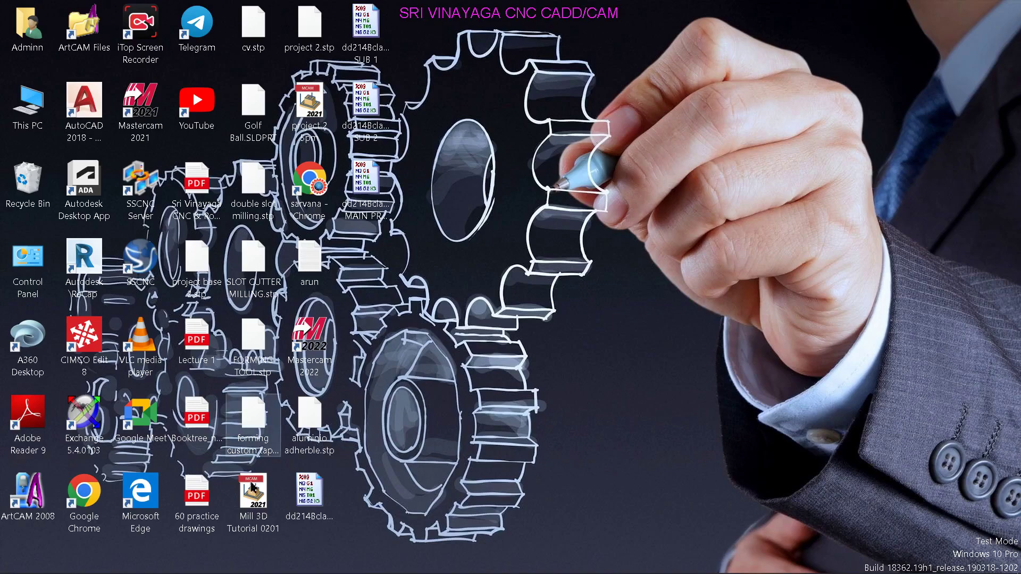
Set the contour toolpath's compensation type to Wear and accept the parameters.
{"action": "left_click", "coordinate": [260, 566]}
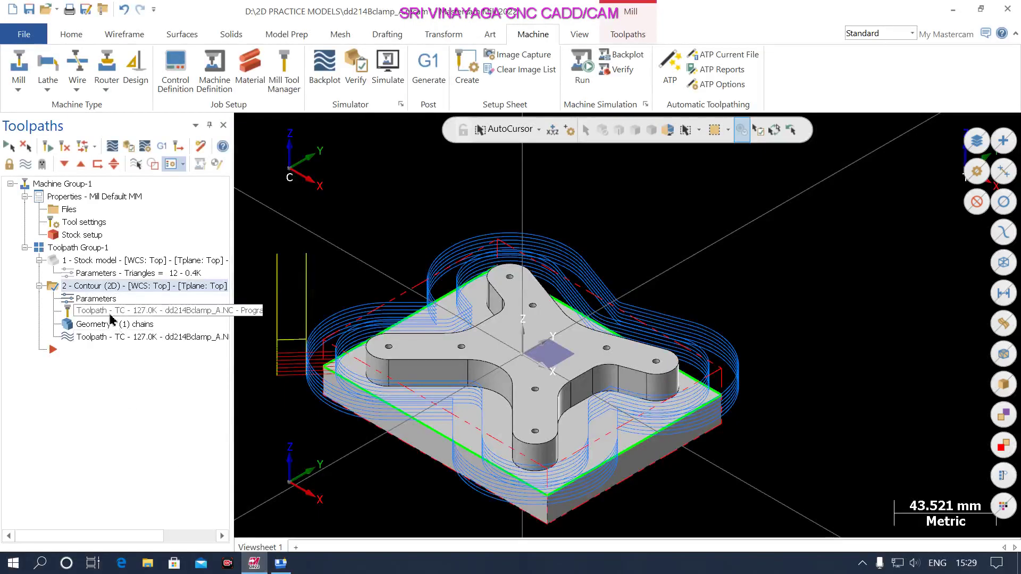
{"action": "left_click", "coordinate": [99, 300]}
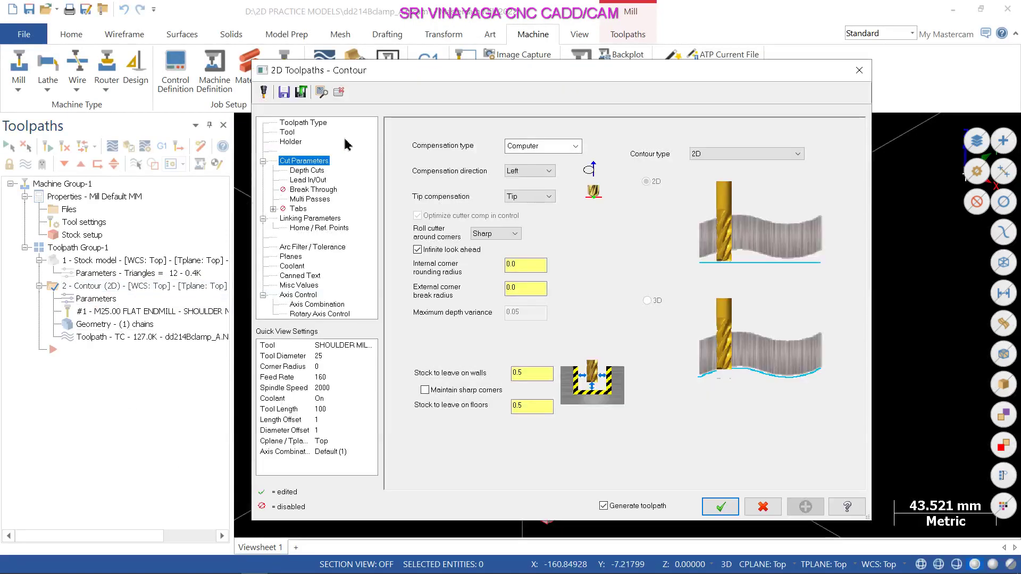
{"action": "left_click", "coordinate": [575, 147]}
{"action": "left_click", "coordinate": [531, 180]}
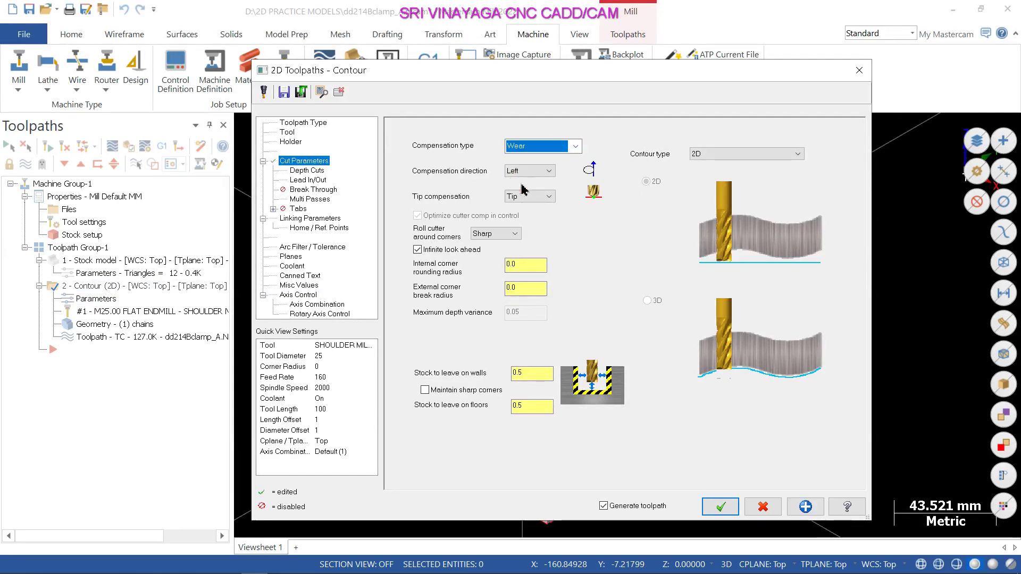
{"action": "left_click", "coordinate": [575, 147]}
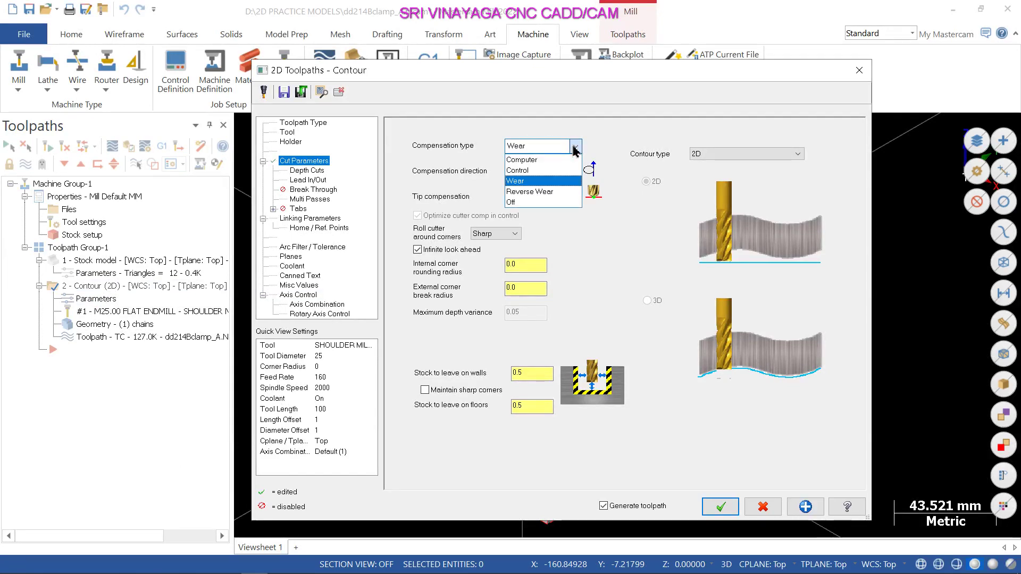
{"action": "left_click", "coordinate": [532, 183]}
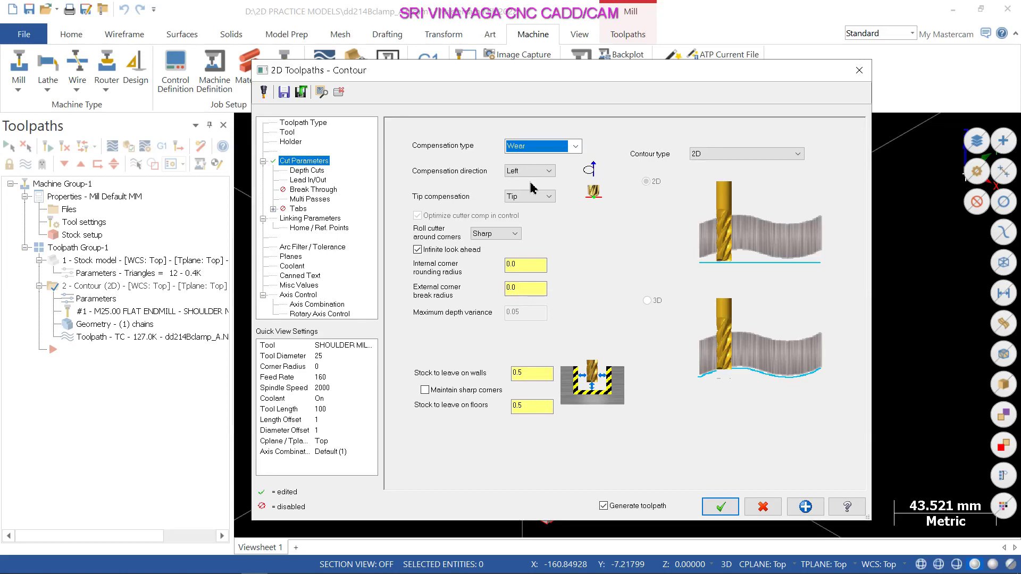
{"action": "left_click", "coordinate": [721, 506]}
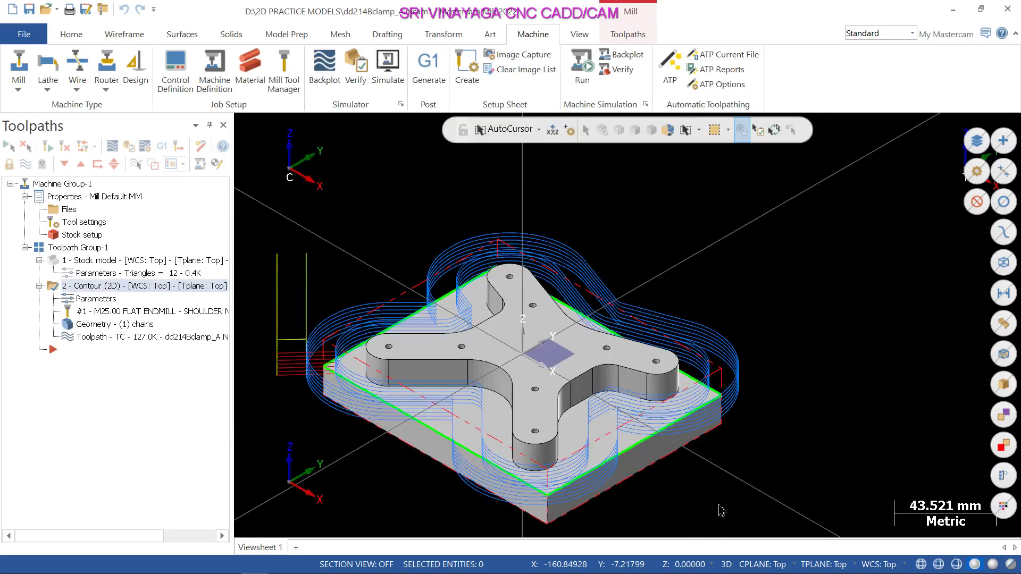
Post the contour toolpath, overwriting dd214Bclamp_A.NC.
{"action": "left_click", "coordinate": [163, 146]}
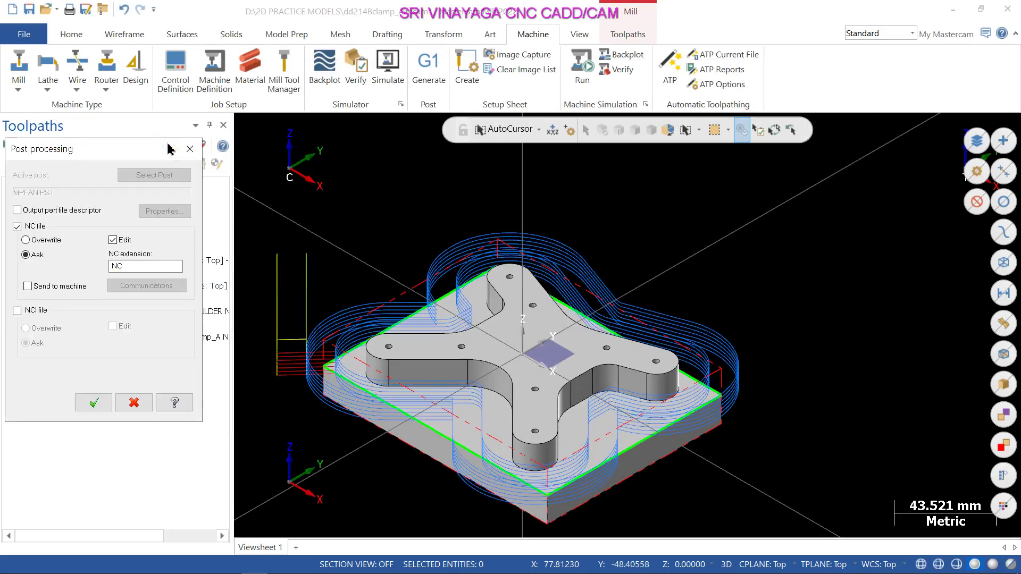
{"action": "left_click", "coordinate": [93, 402]}
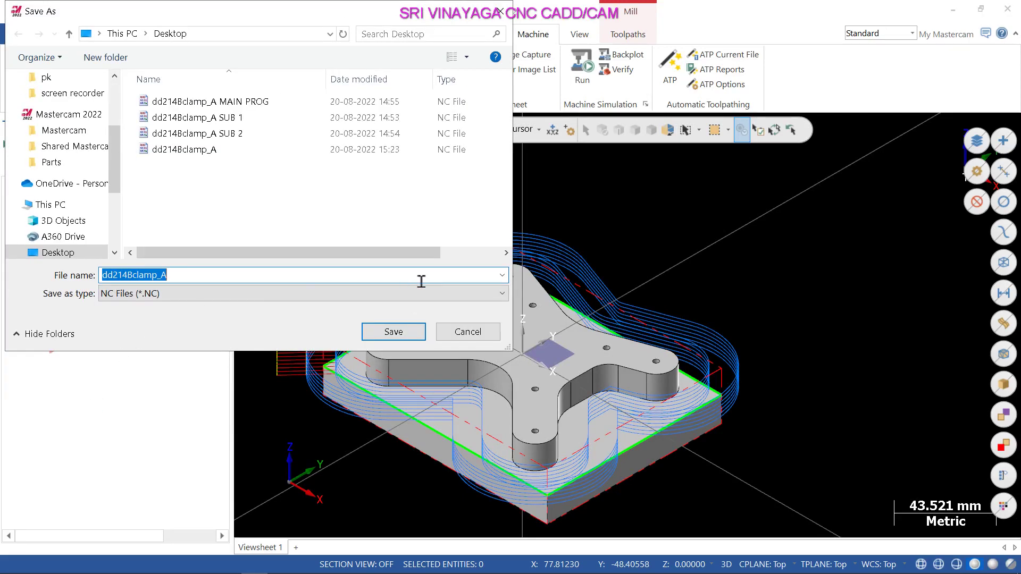
{"action": "left_click", "coordinate": [383, 334]}
{"action": "left_click", "coordinate": [539, 299]}
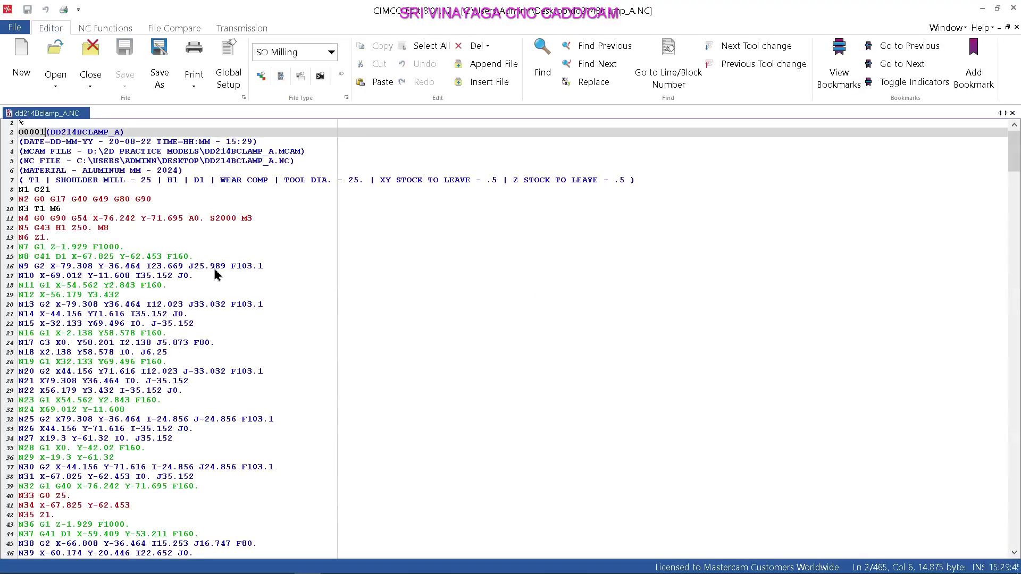
Find G41, landing on block N8 G41 D1 X-67.825 Y-62.453 F160.
{"action": "left_click", "coordinate": [540, 63]}
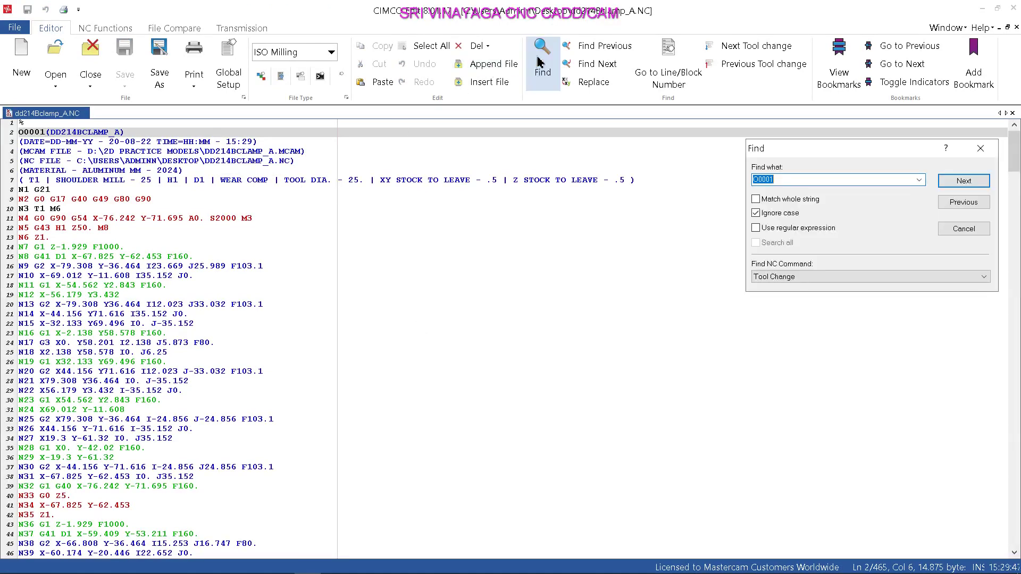
{"action": "type", "text": "G41"}
{"action": "left_click", "coordinate": [963, 181]}
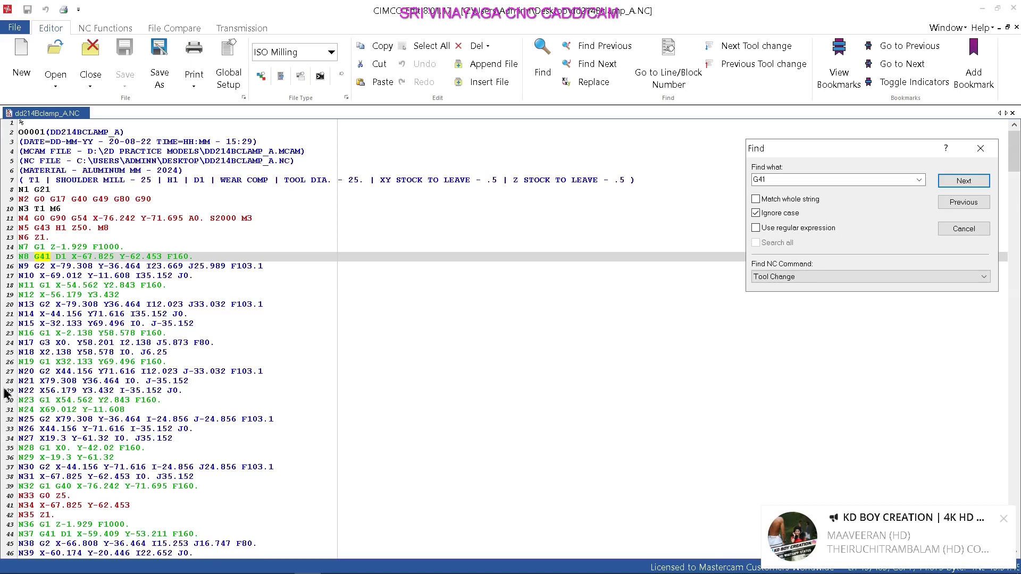
{"action": "left_click", "coordinate": [1003, 519]}
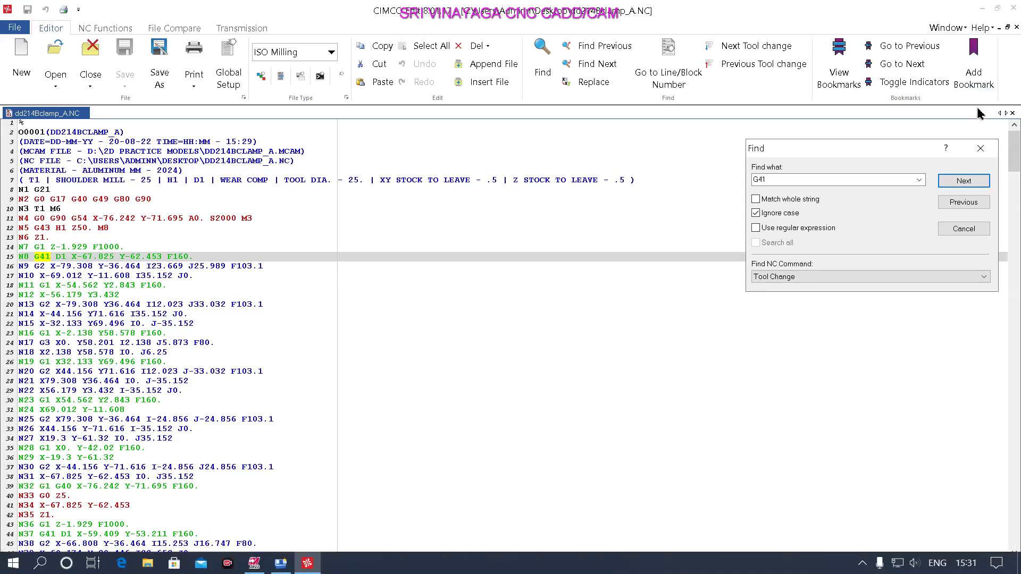
{"action": "left_click", "coordinate": [980, 149]}
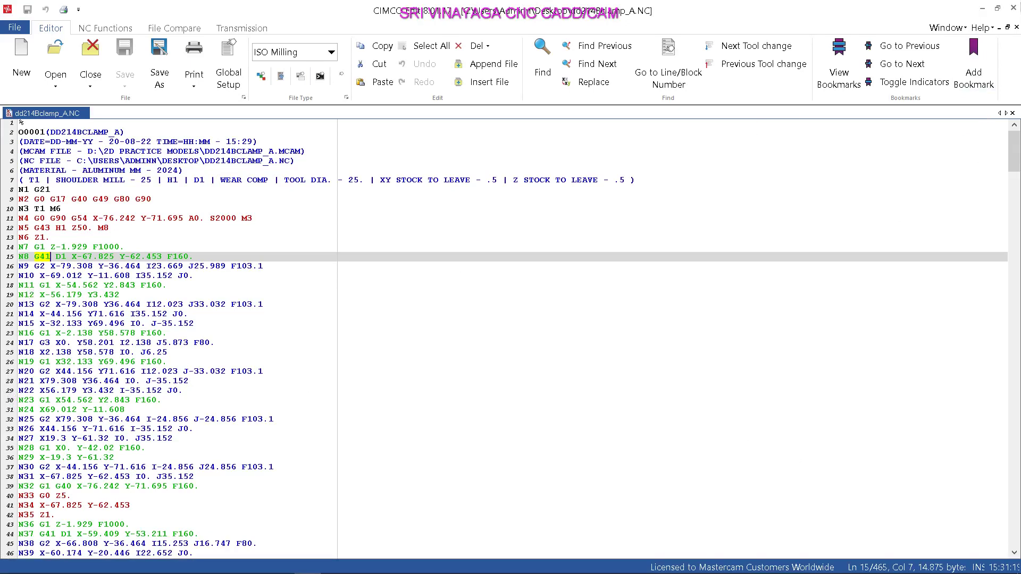
Close CIMCO Edit and put the simulator in program view and MEMORY mode.
{"action": "left_click", "coordinate": [1013, 8]}
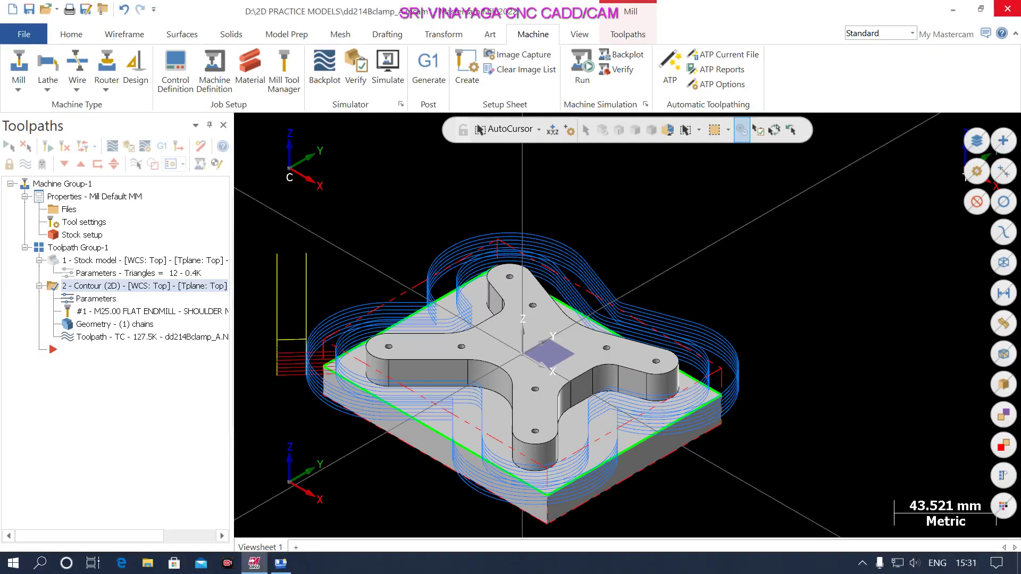
{"action": "left_click", "coordinate": [281, 563]}
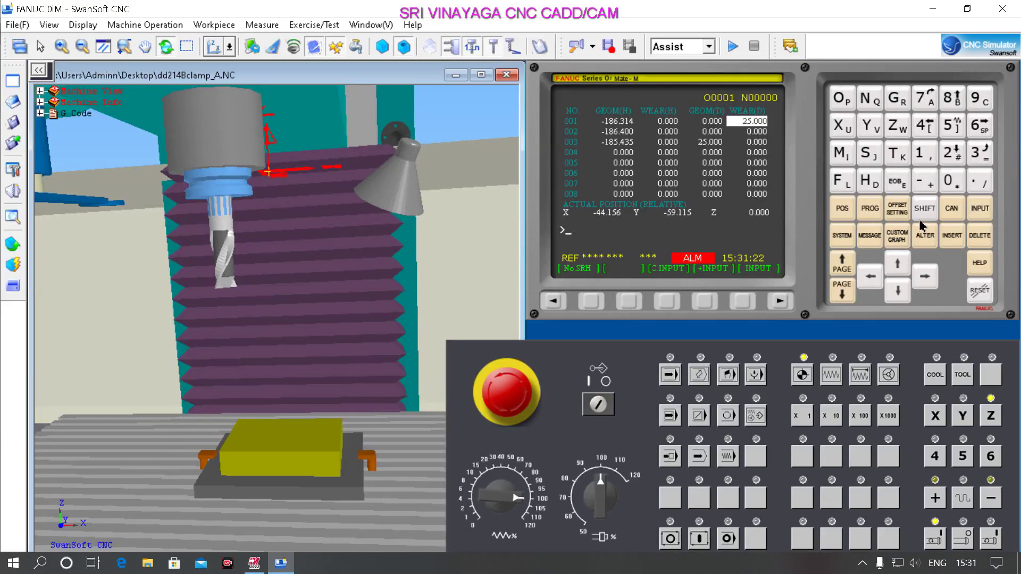
{"action": "left_click", "coordinate": [870, 209]}
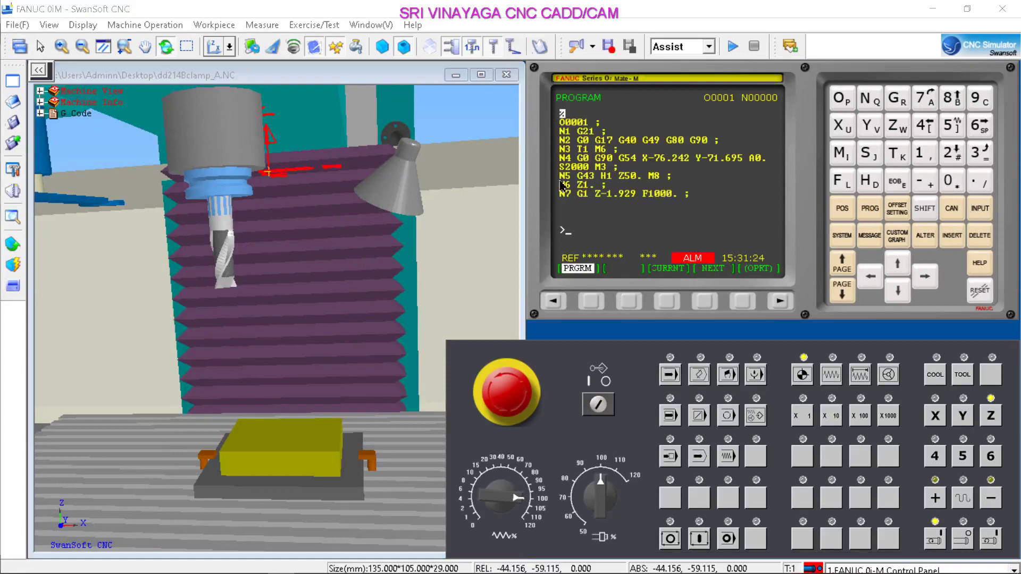
{"action": "left_click", "coordinate": [670, 374]}
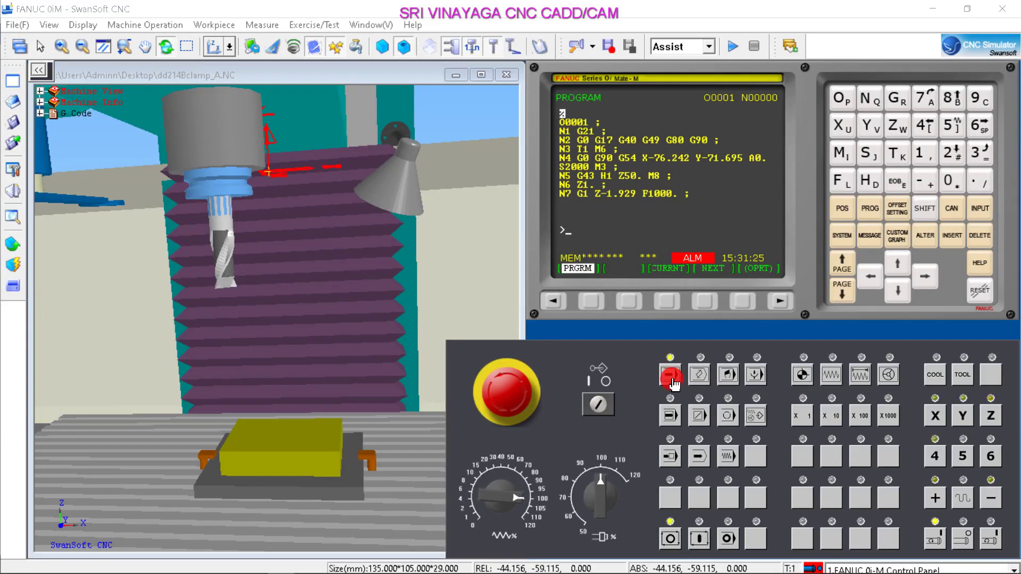
Save the current program, load dd214Bclamp_A, then minimise the simulator.
{"action": "left_click", "coordinate": [21, 25]}
{"action": "left_click", "coordinate": [33, 62]}
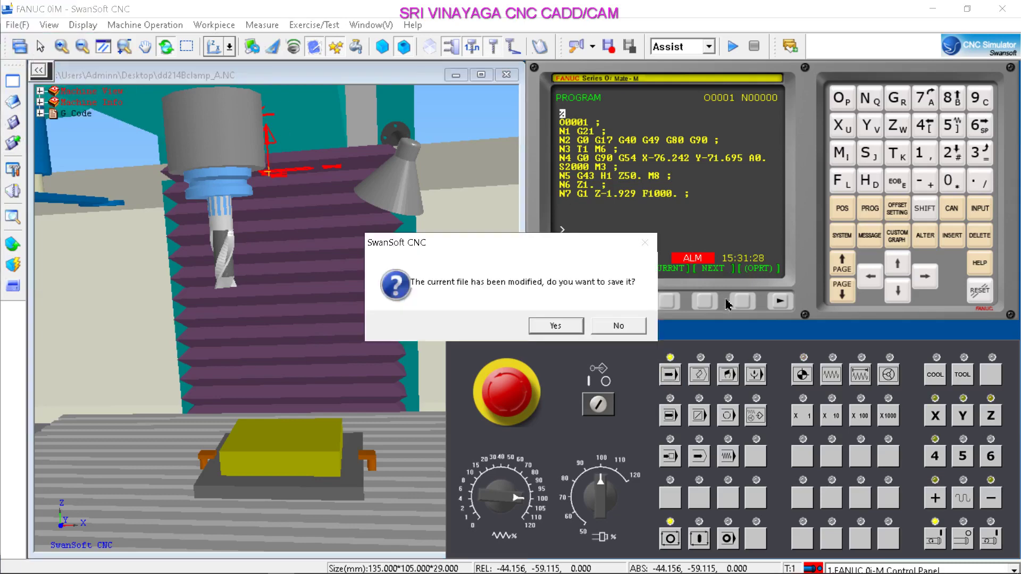
{"action": "left_click", "coordinate": [556, 325]}
{"action": "left_click", "coordinate": [498, 335]}
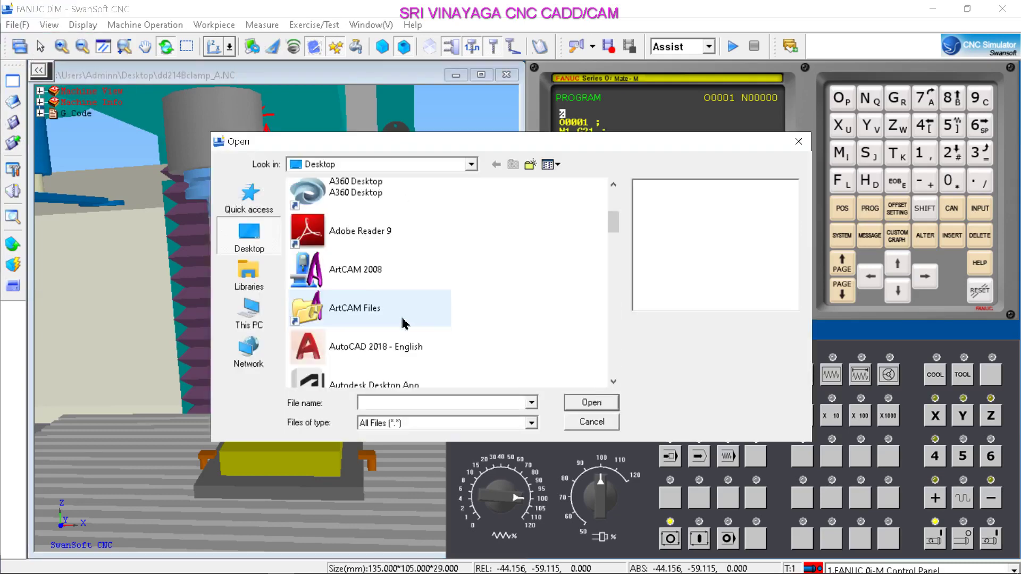
{"action": "scroll", "coordinate": [405, 322], "scroll_direction": "down", "scroll_amount": 10}
{"action": "scroll", "coordinate": [415, 341], "scroll_direction": "down", "scroll_amount": 3}
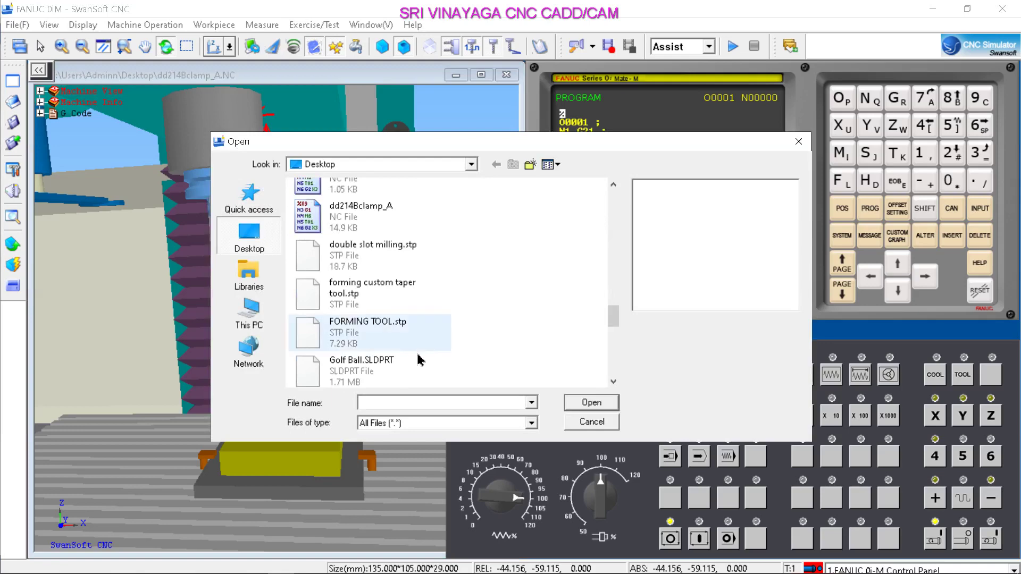
{"action": "left_click", "coordinate": [373, 216]}
{"action": "left_click", "coordinate": [598, 403]}
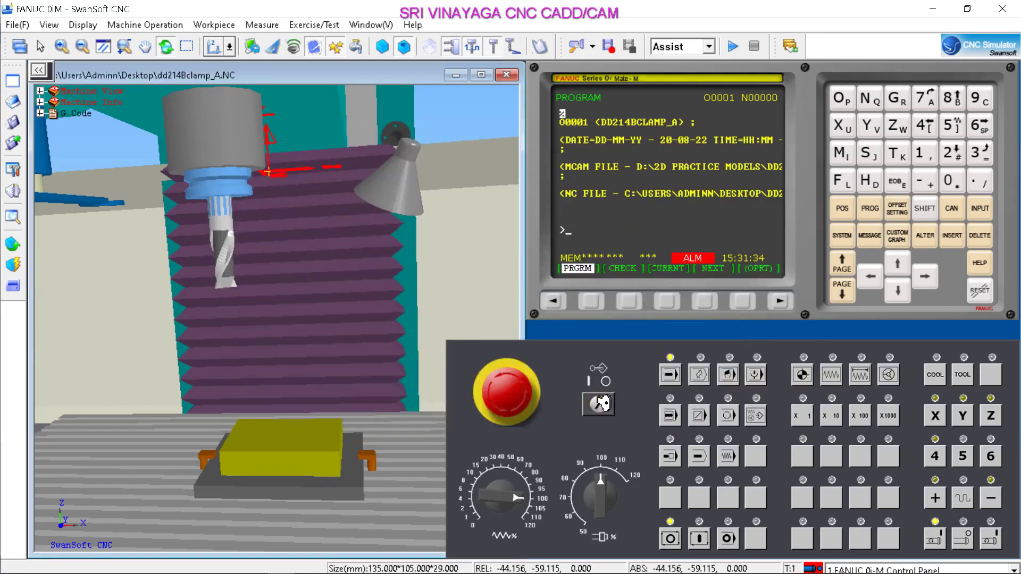
{"action": "scroll", "coordinate": [303, 409], "scroll_direction": "down", "scroll_amount": 1}
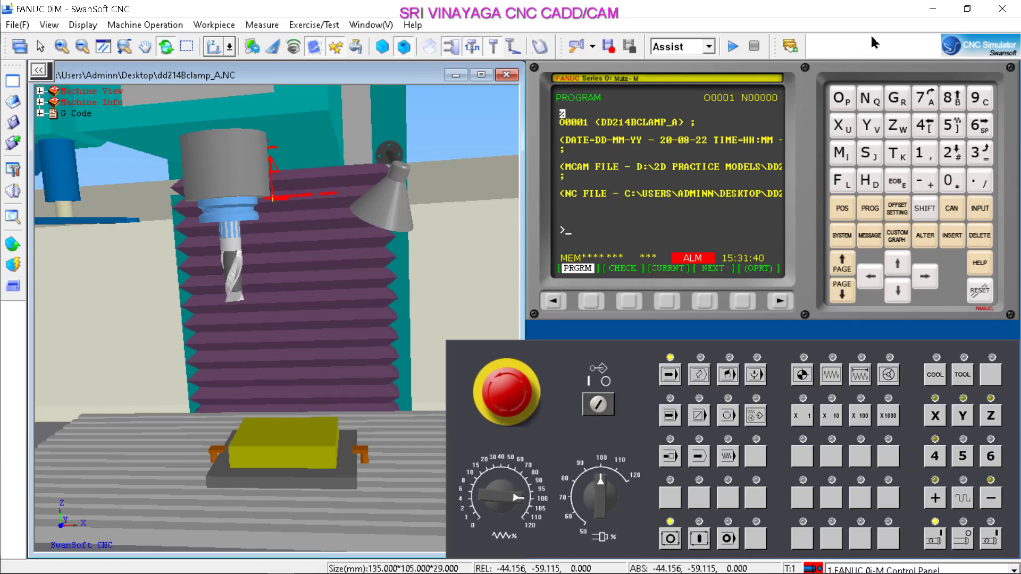
{"action": "left_click", "coordinate": [932, 9]}
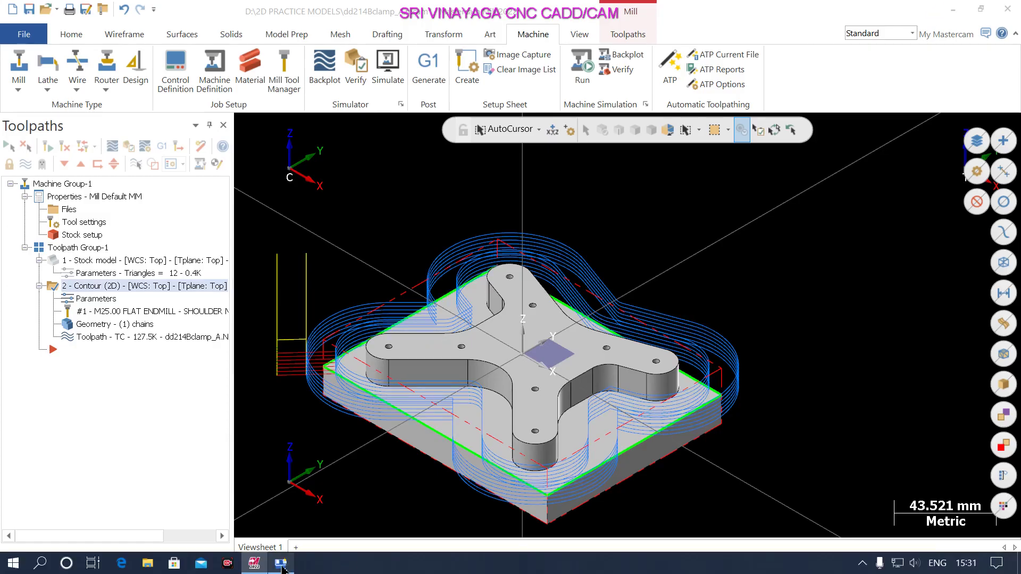
Open the clamp program file dd214Bclamp_A in CIMCO Edit 8 from the desktop.
{"action": "left_click", "coordinate": [281, 563]}
{"action": "left_click", "coordinate": [934, 9]}
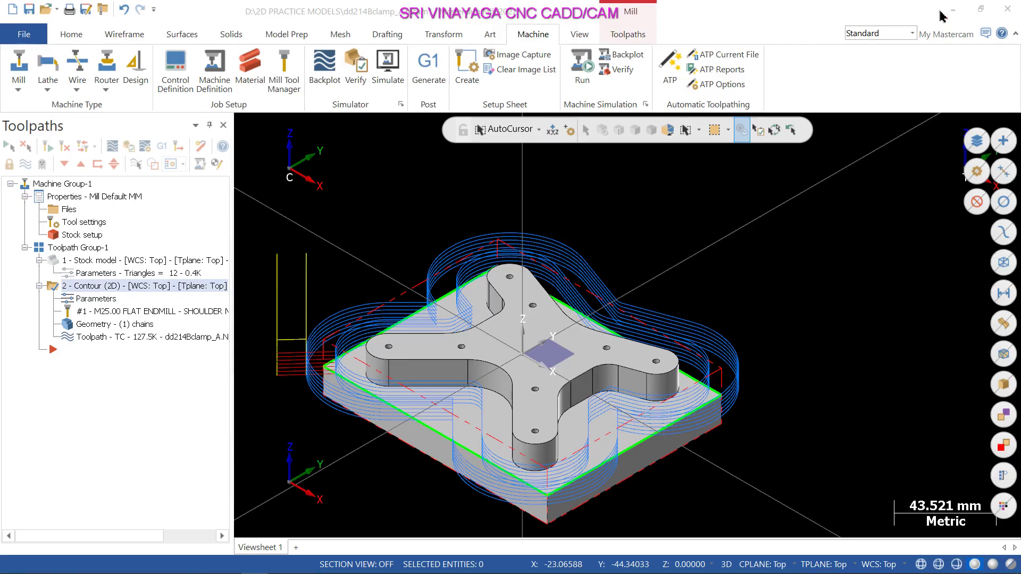
{"action": "left_click", "coordinate": [953, 9]}
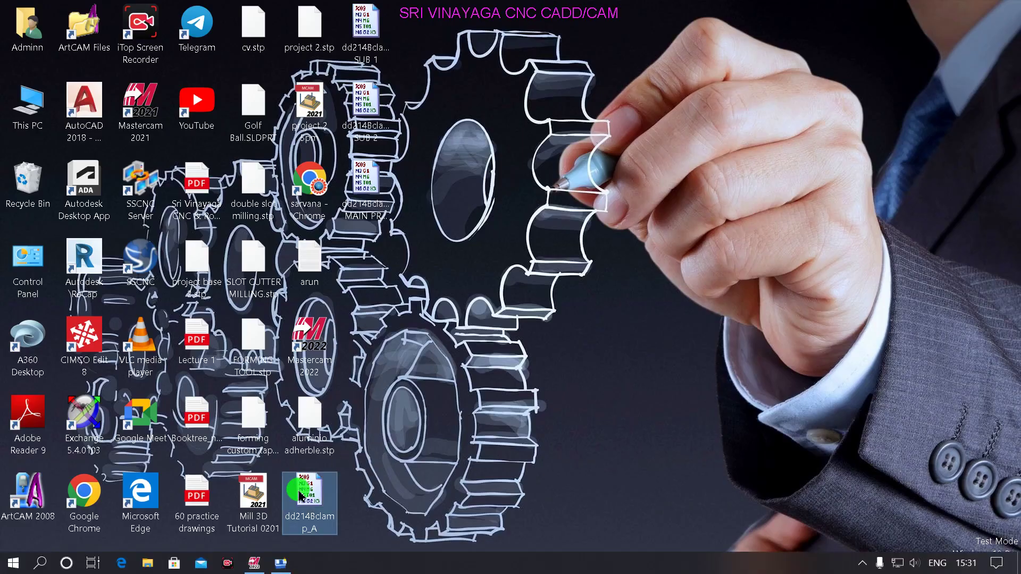
{"action": "right_click", "coordinate": [309, 490]}
{"action": "left_click", "coordinate": [372, 228]}
{"action": "left_click", "coordinate": [560, 417]}
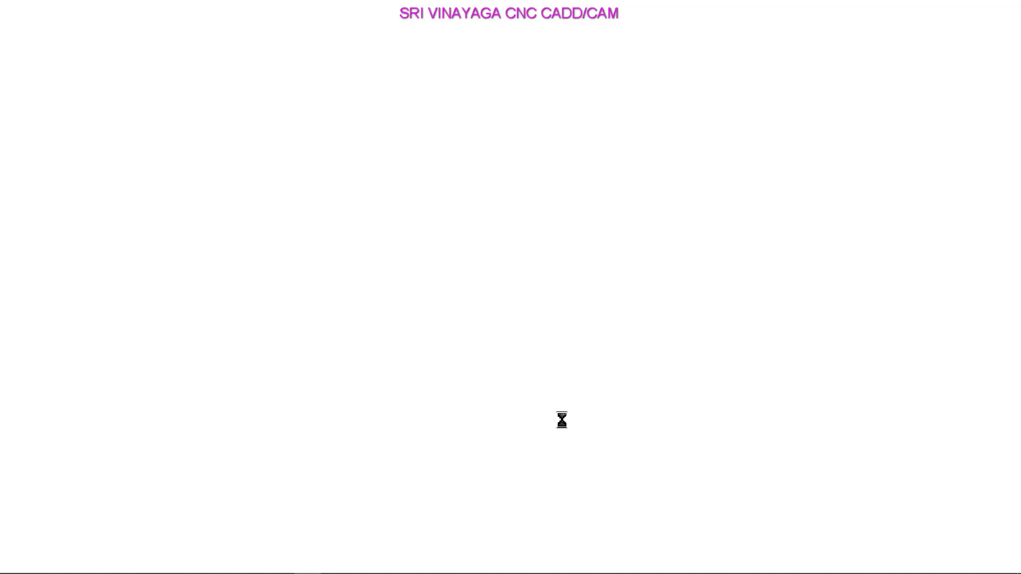
Delete the header comment lines, leaving bare O0001, save, and return to SwanSoft CNC.
{"action": "scroll", "coordinate": [176, 247], "scroll_direction": "up", "scroll_amount": 11}
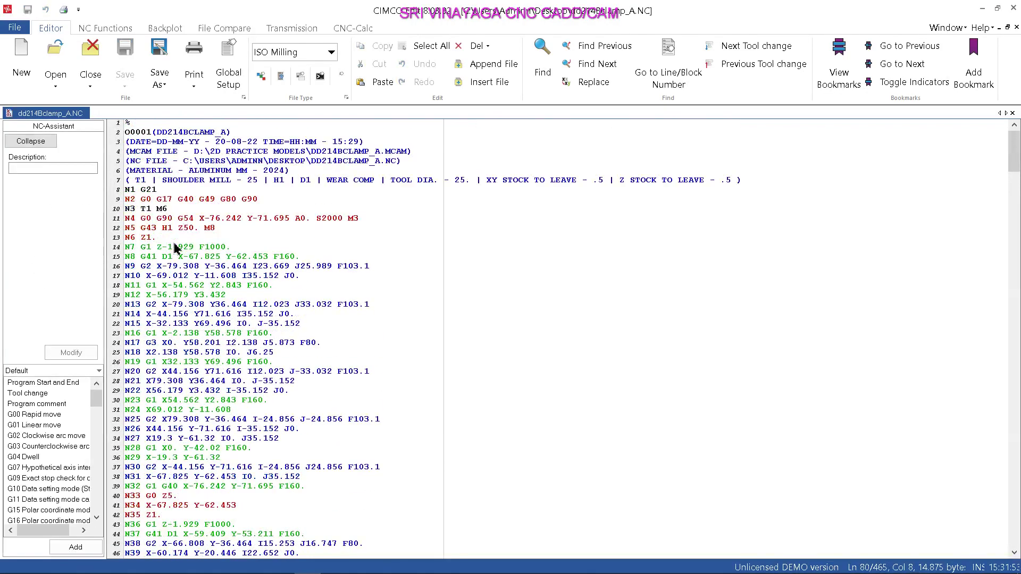
{"action": "left_click_drag", "start_coordinate": [153, 134], "coordinate": [348, 171]}
{"action": "left_click", "coordinate": [750, 182], "text": "shift"}
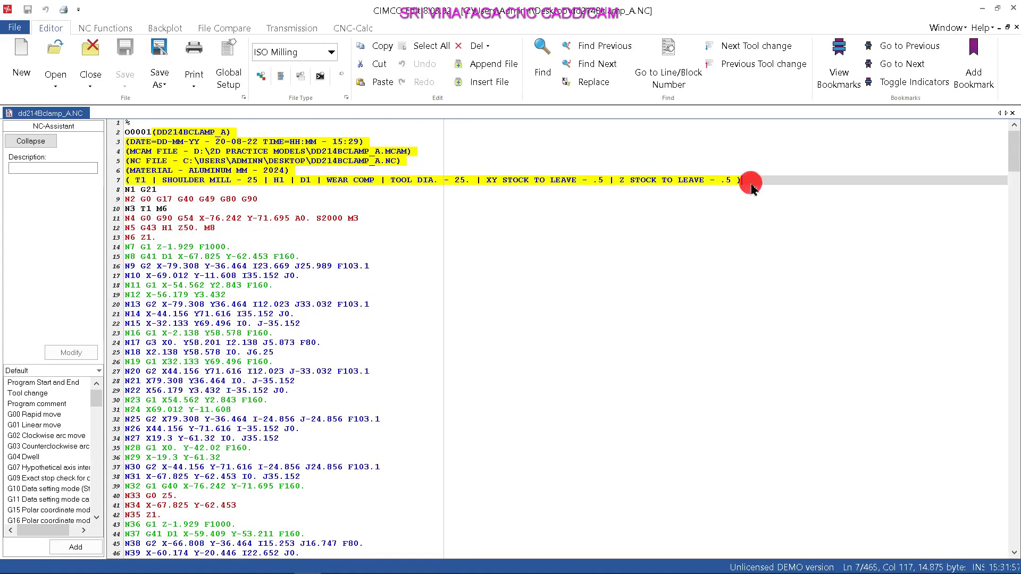
{"action": "key", "text": "Delete"}
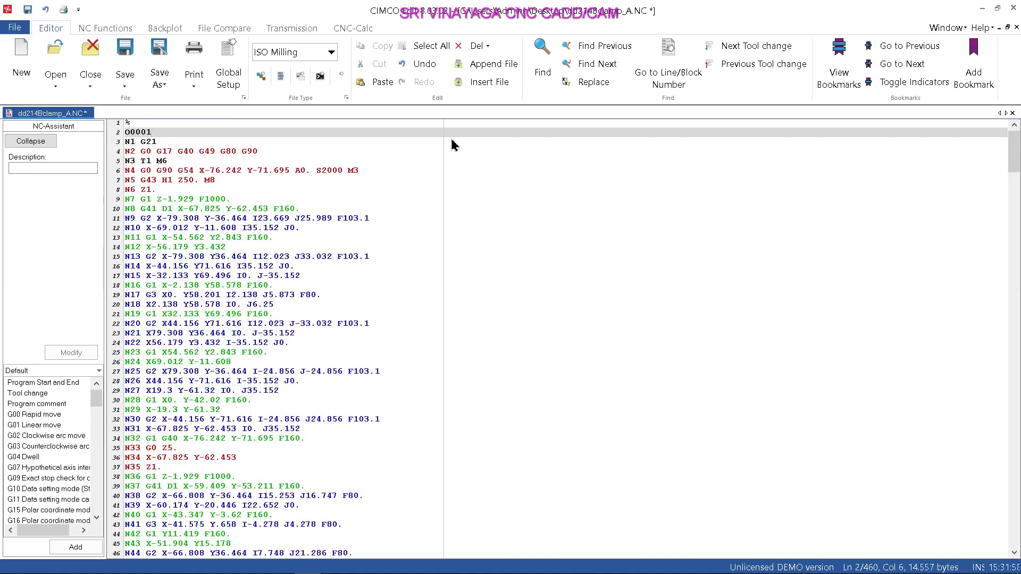
{"action": "left_click", "coordinate": [15, 27]}
{"action": "left_click", "coordinate": [32, 180]}
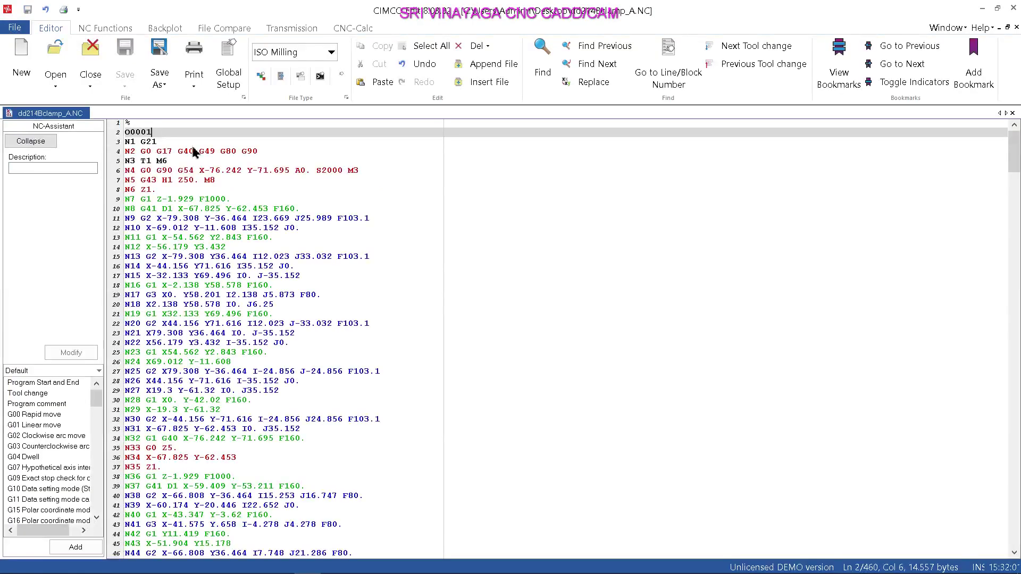
{"action": "left_click", "coordinate": [1013, 8]}
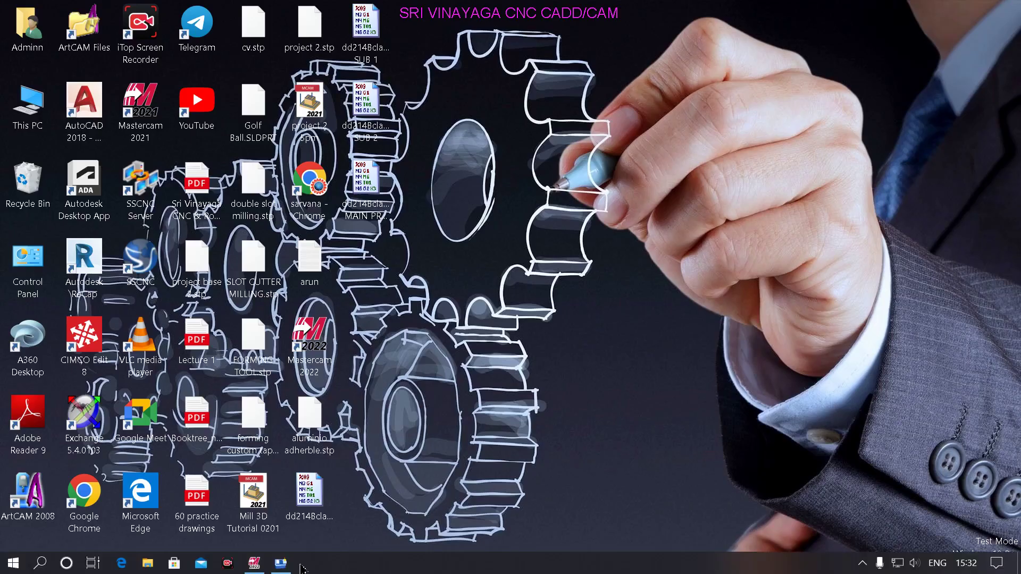
{"action": "left_click", "coordinate": [284, 564]}
Reload dd214Bclamp_A after saving changes, then set tool 001 diameter wear to 10.
{"action": "left_click", "coordinate": [22, 20]}
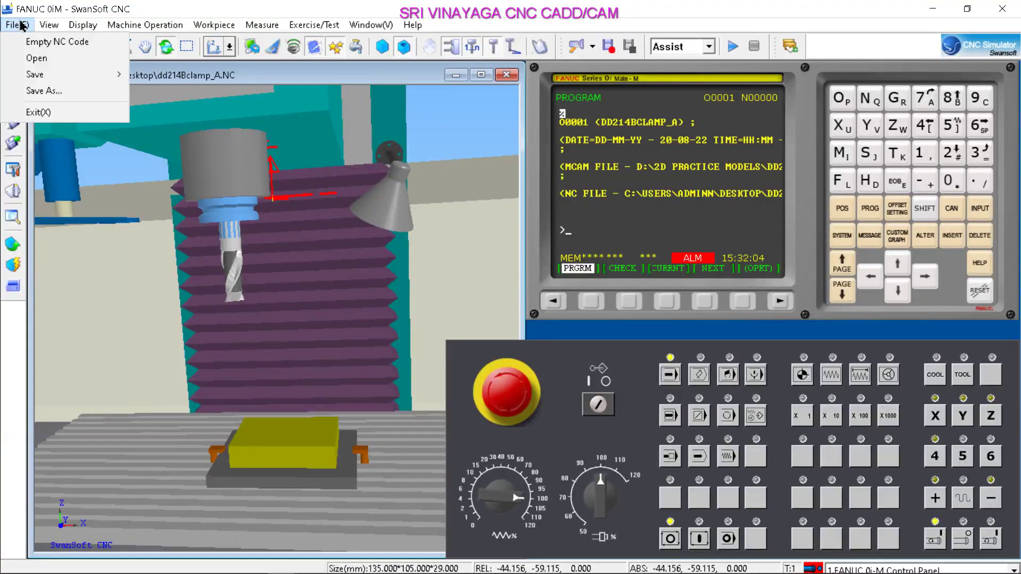
{"action": "left_click", "coordinate": [27, 60]}
{"action": "left_click", "coordinate": [556, 325]}
{"action": "left_click", "coordinate": [520, 339]}
{"action": "scroll", "coordinate": [416, 340], "scroll_direction": "down", "scroll_amount": 5}
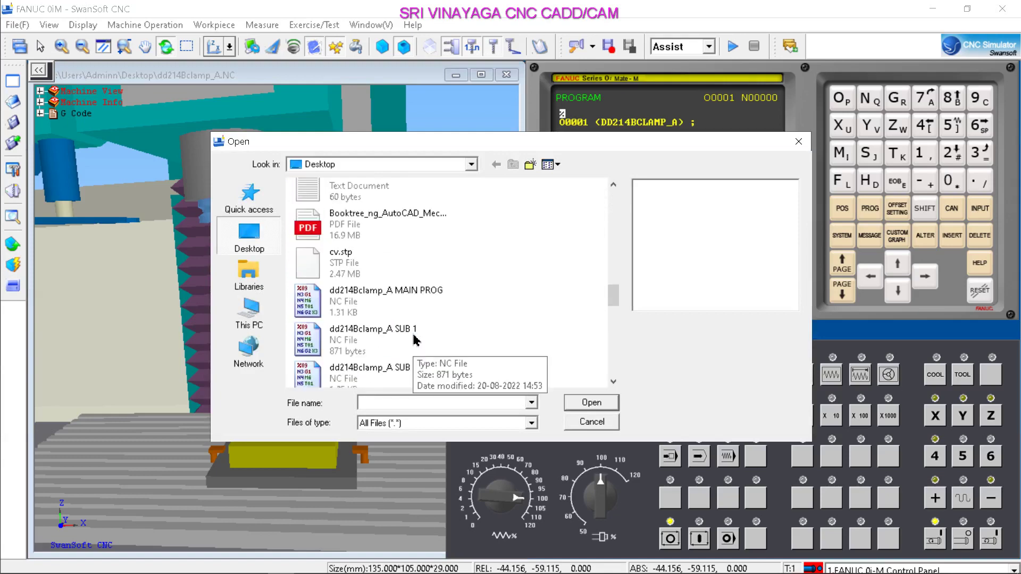
{"action": "left_click", "coordinate": [362, 215]}
{"action": "left_click", "coordinate": [590, 406]}
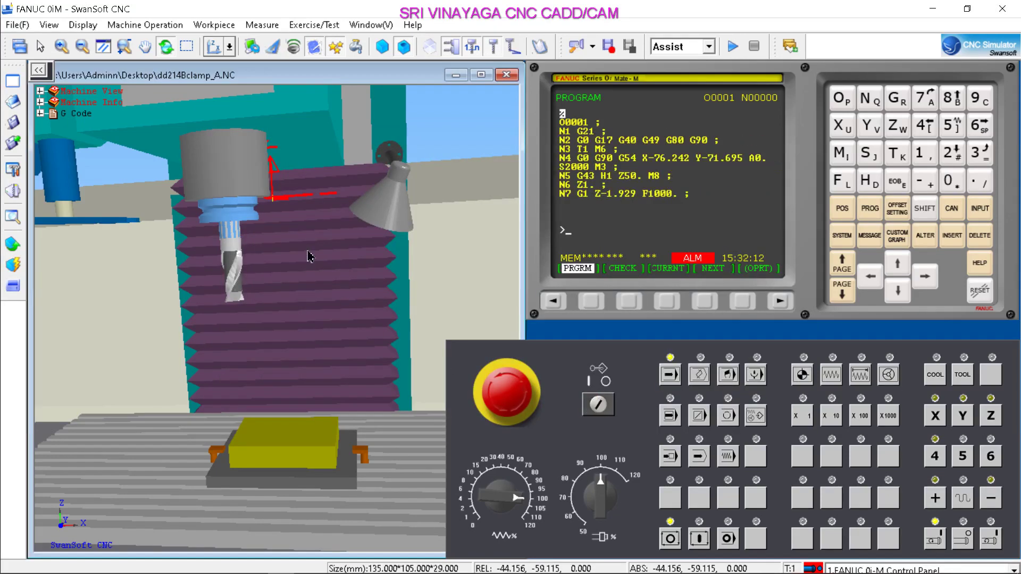
{"action": "left_click", "coordinate": [897, 209]}
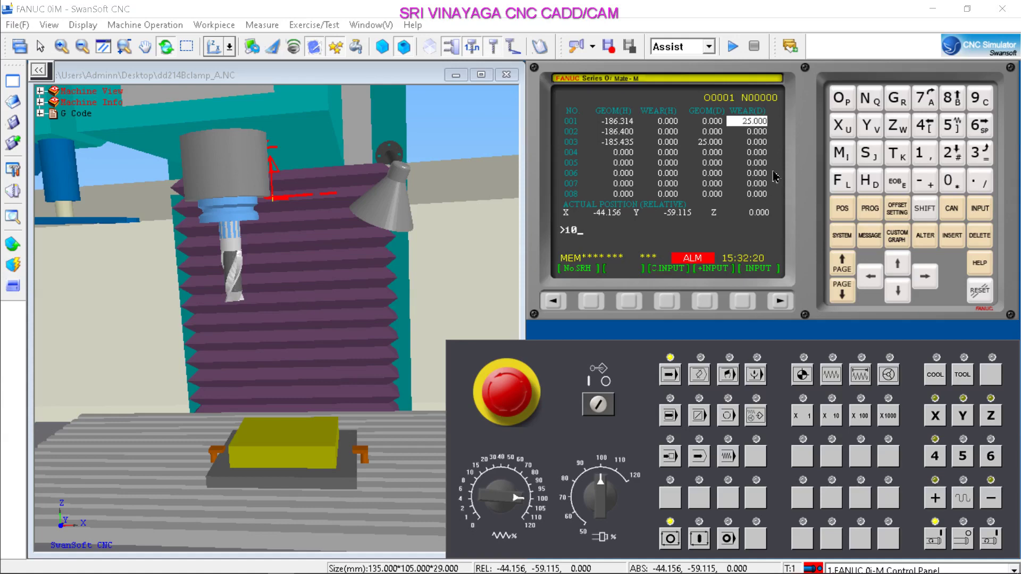
{"action": "left_click", "coordinate": [981, 210]}
Run the clamp program from the position display with the 10 wear offset.
{"action": "left_click", "coordinate": [842, 211]}
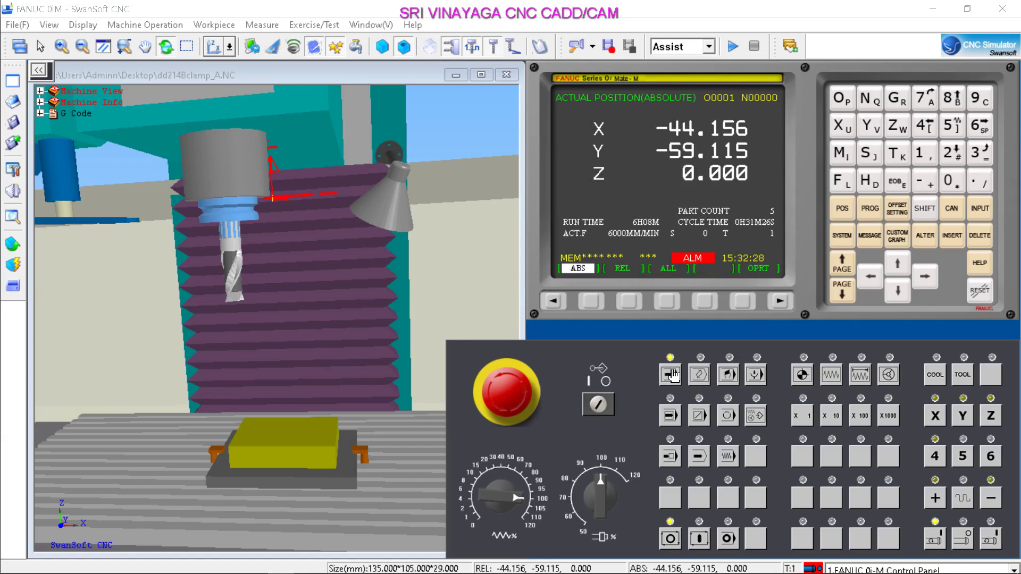
{"action": "left_click", "coordinate": [701, 544]}
{"action": "scroll", "coordinate": [332, 485], "scroll_direction": "up", "scroll_amount": 3}
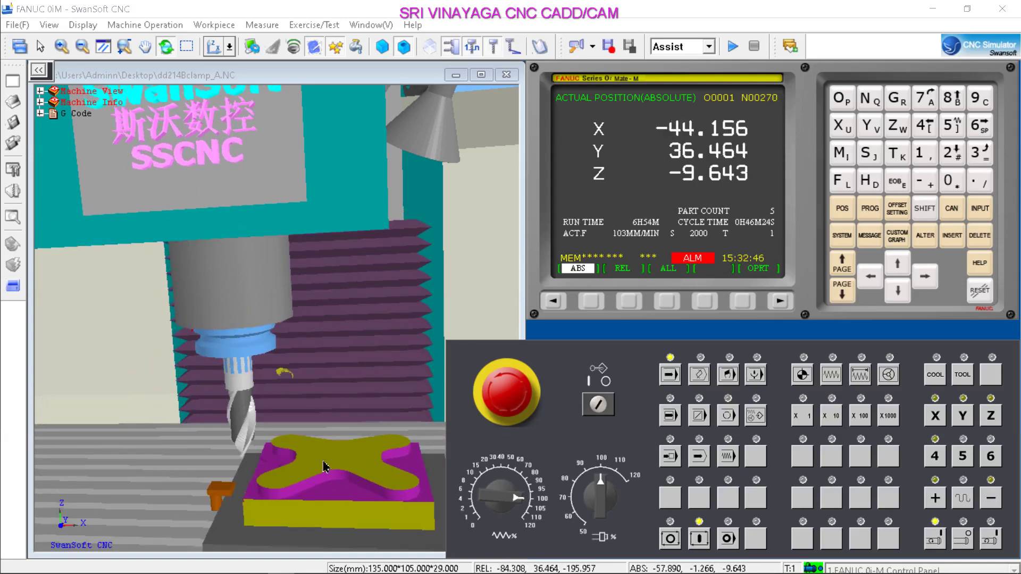
{"action": "left_click_drag", "start_coordinate": [271, 327], "coordinate": [341, 383]}
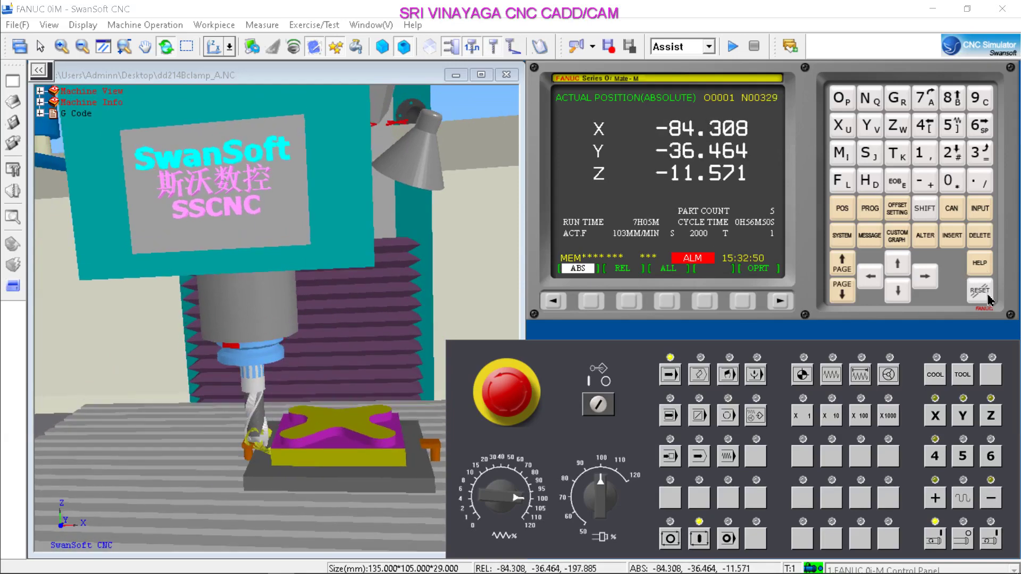
Reset the controller and retract the spindle along +Z in REF mode.
{"action": "left_click", "coordinate": [979, 291]}
{"action": "left_click", "coordinate": [804, 378]}
{"action": "left_click", "coordinate": [993, 422]}
{"action": "left_click", "coordinate": [939, 502]}
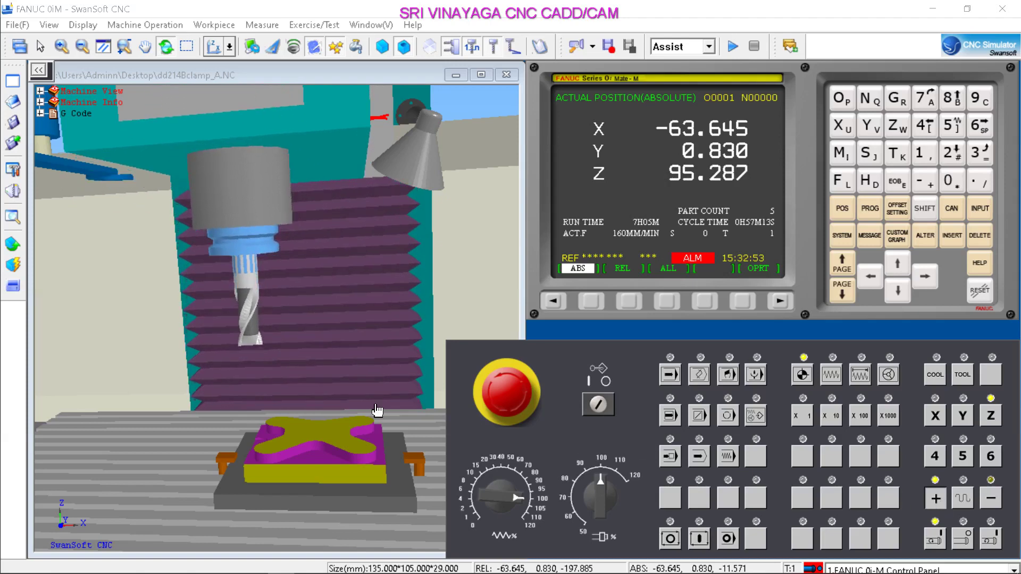
Replace the cut part with a fresh uncut block via Define Size and WCS.
{"action": "left_click", "coordinate": [215, 25]}
{"action": "left_click", "coordinate": [250, 40]}
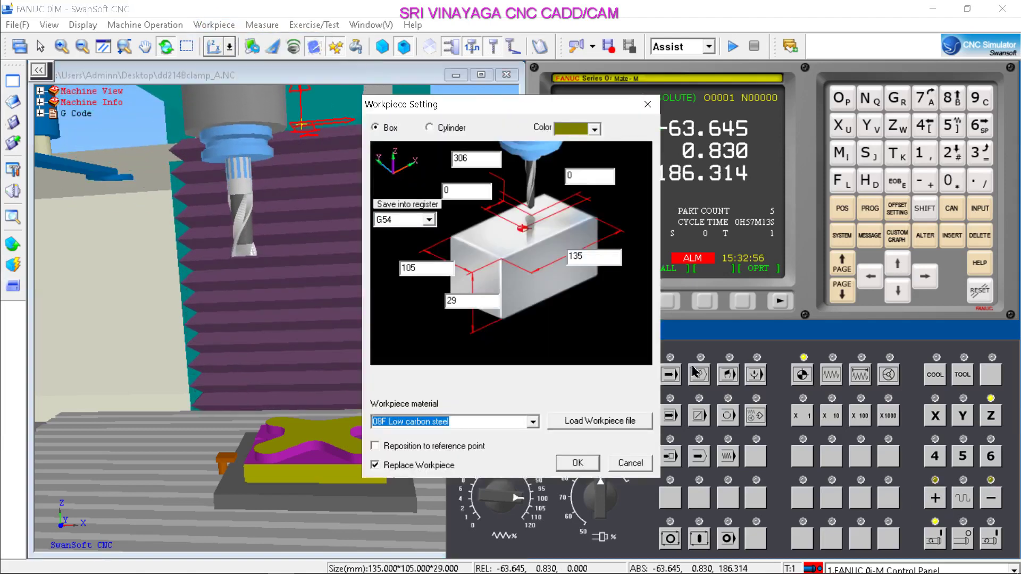
{"action": "left_click", "coordinate": [573, 464]}
Set tool 001 diameter wear to 30 and return to the position display.
{"action": "left_click", "coordinate": [898, 212]}
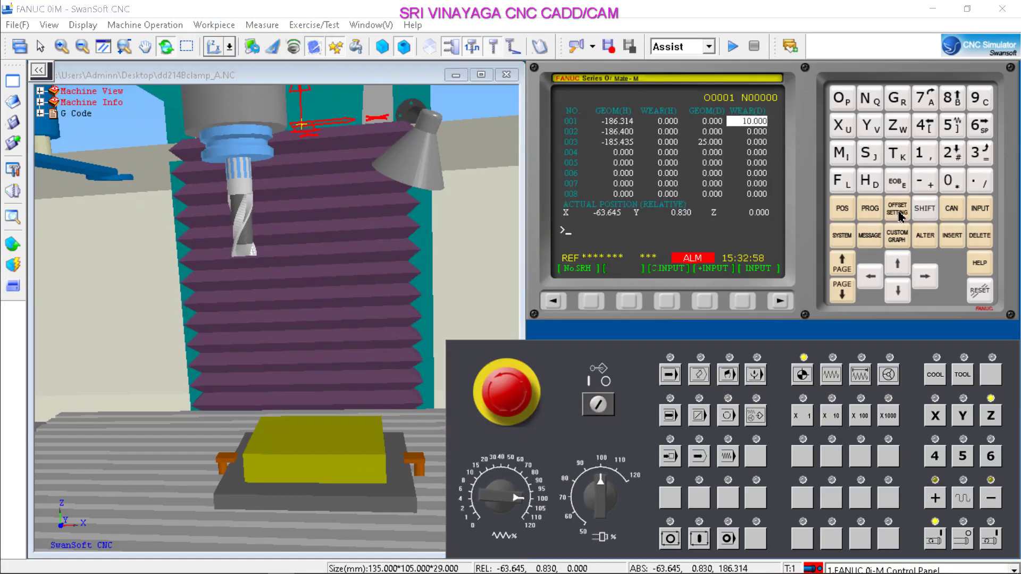
{"action": "left_click", "coordinate": [978, 153]}
{"action": "left_click", "coordinate": [981, 209]}
{"action": "left_click", "coordinate": [841, 211]}
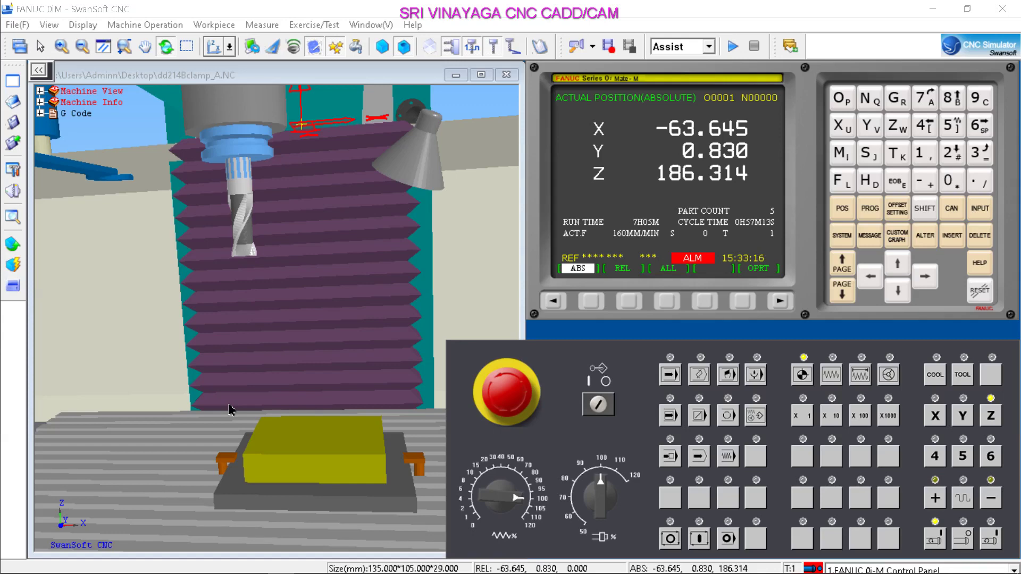
{"action": "left_click_drag", "start_coordinate": [313, 358], "coordinate": [311, 481]}
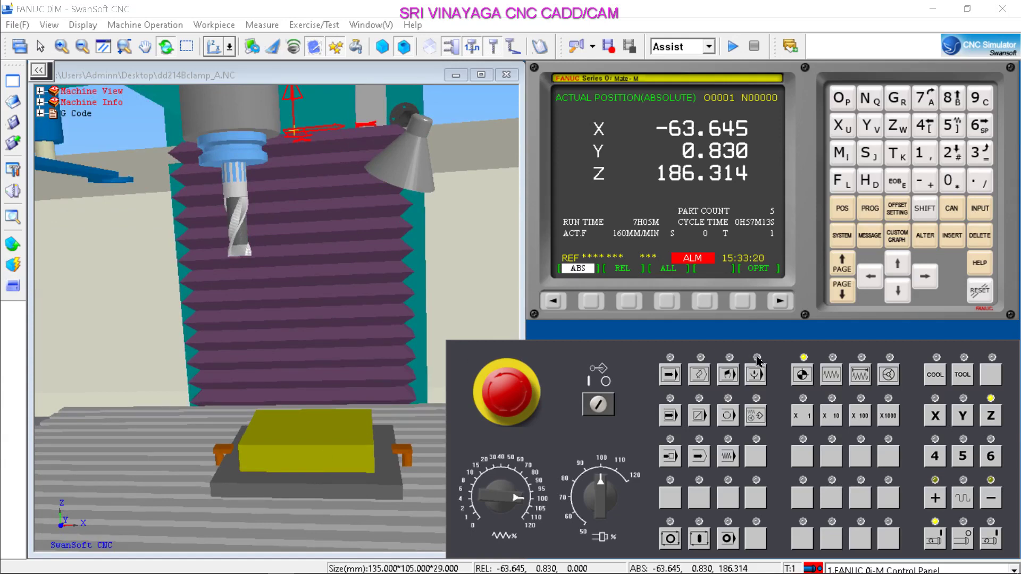
Run the clamp program in MEM mode on the fresh block with the 30 wear offset.
{"action": "left_click", "coordinate": [669, 375]}
{"action": "left_click", "coordinate": [699, 538]}
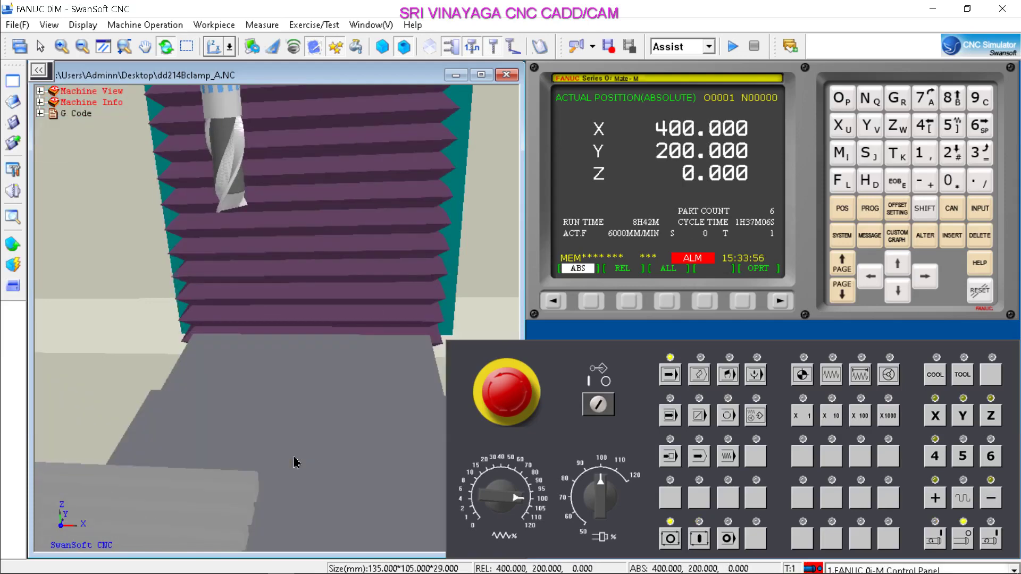
{"action": "scroll", "coordinate": [295, 463], "scroll_direction": "down", "scroll_amount": 5}
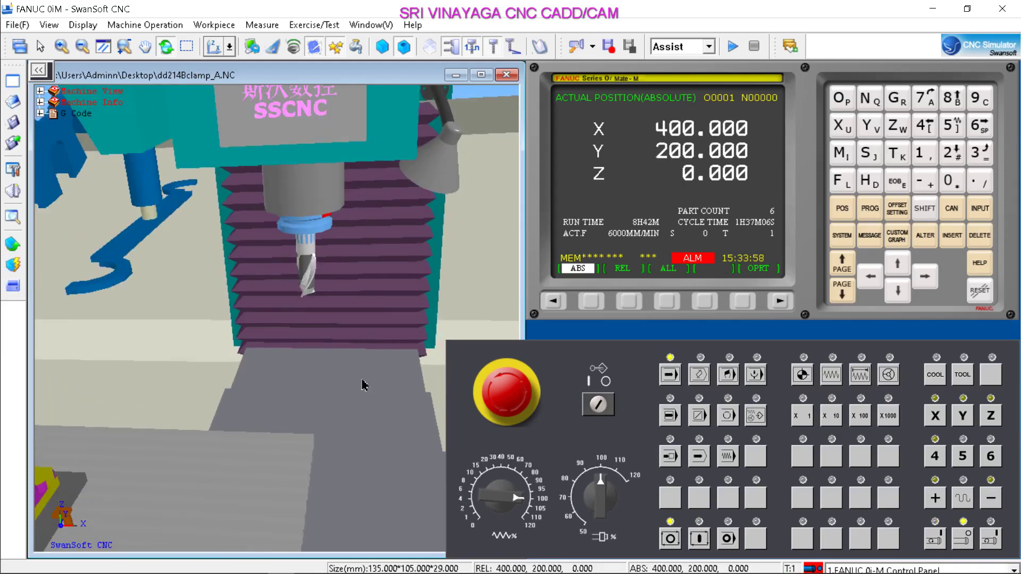
{"action": "scroll", "coordinate": [319, 392], "scroll_direction": "up", "scroll_amount": 3}
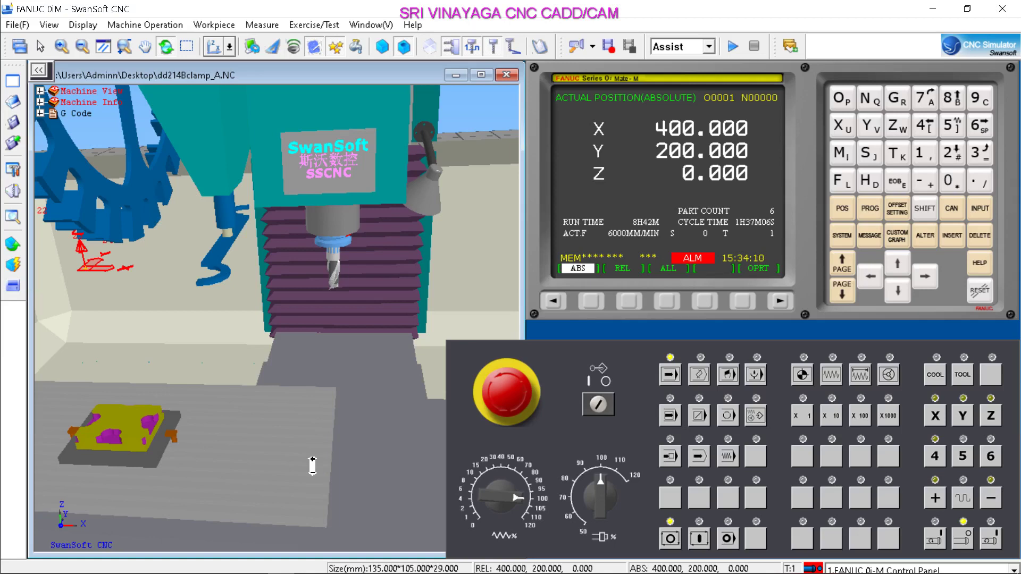
Set tool 001 diameter wear to -25 and return to the position display.
{"action": "left_click", "coordinate": [896, 209]}
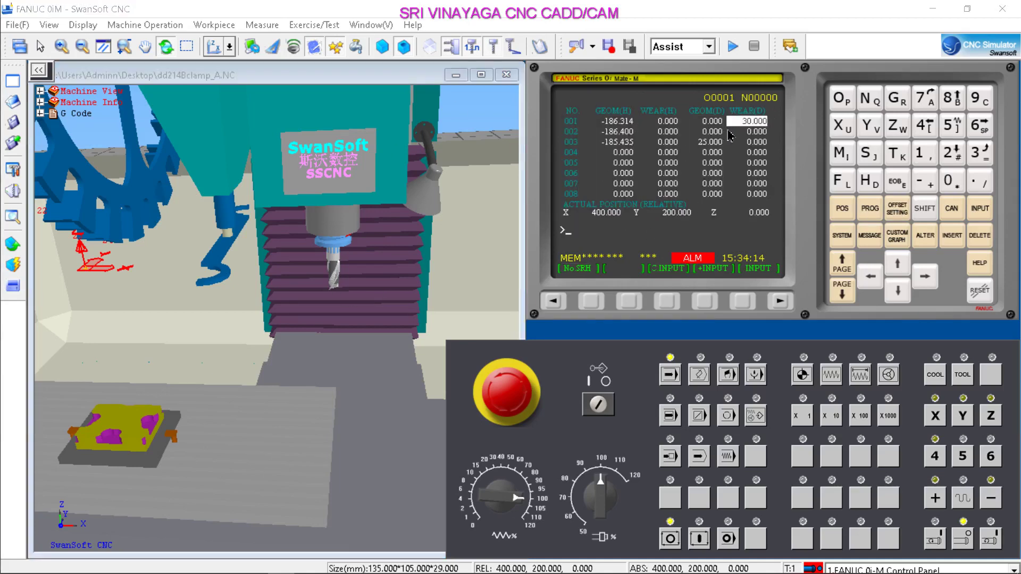
{"action": "left_click", "coordinate": [925, 182]}
{"action": "left_click", "coordinate": [951, 152]}
{"action": "left_click", "coordinate": [979, 213]}
{"action": "left_click", "coordinate": [842, 210]}
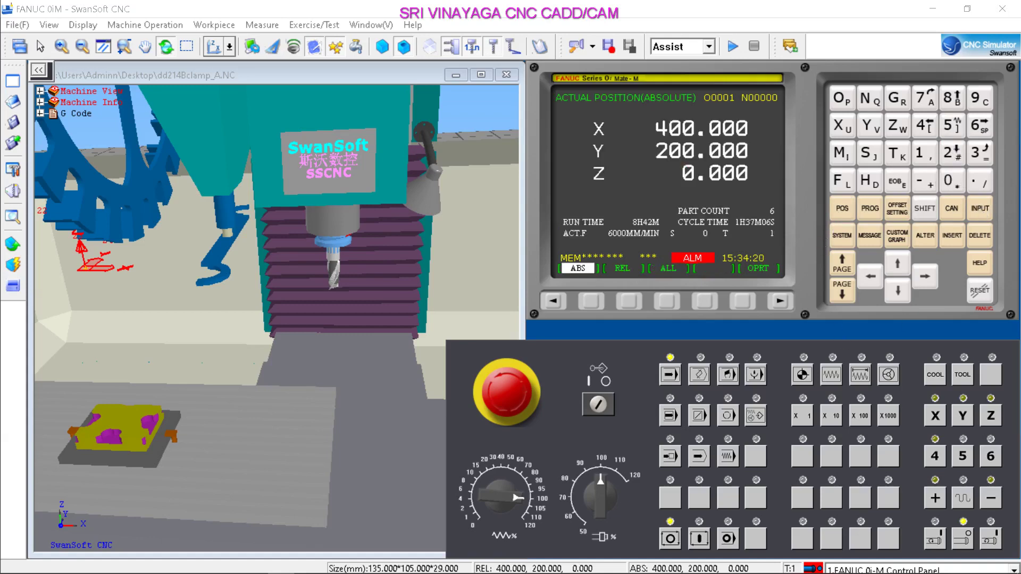
Load a fresh 135×105×29 block and start the clamp program again.
{"action": "left_click", "coordinate": [226, 25]}
{"action": "left_click", "coordinate": [242, 39]}
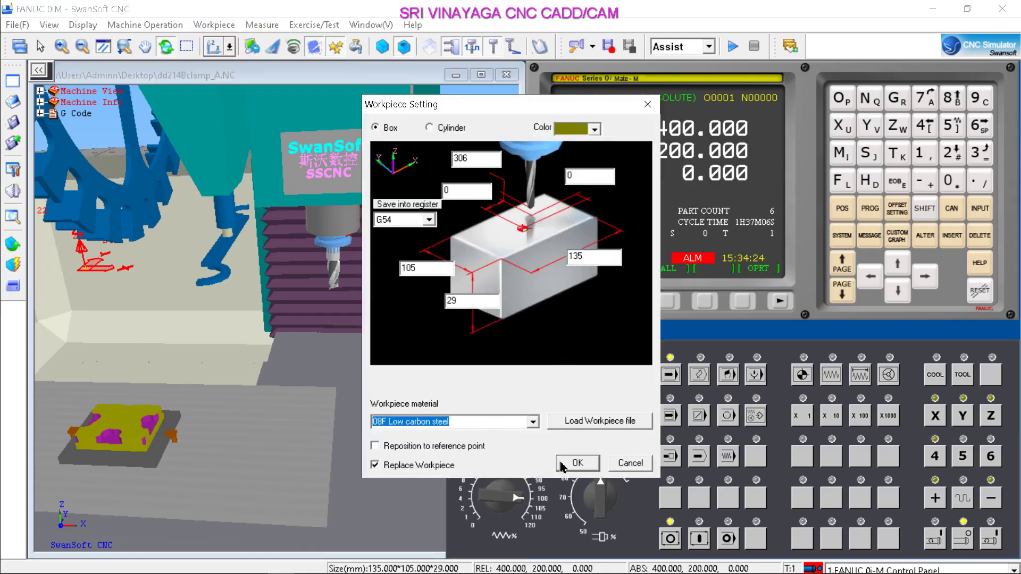
{"action": "left_click", "coordinate": [579, 464]}
{"action": "left_click", "coordinate": [699, 539]}
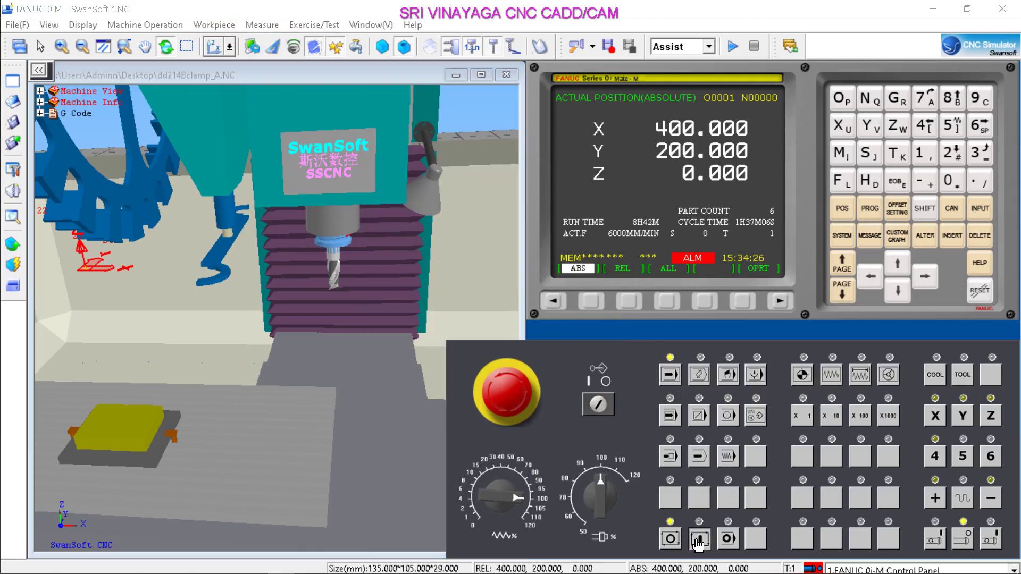
{"action": "scroll", "coordinate": [343, 443], "scroll_direction": "up", "scroll_amount": 3}
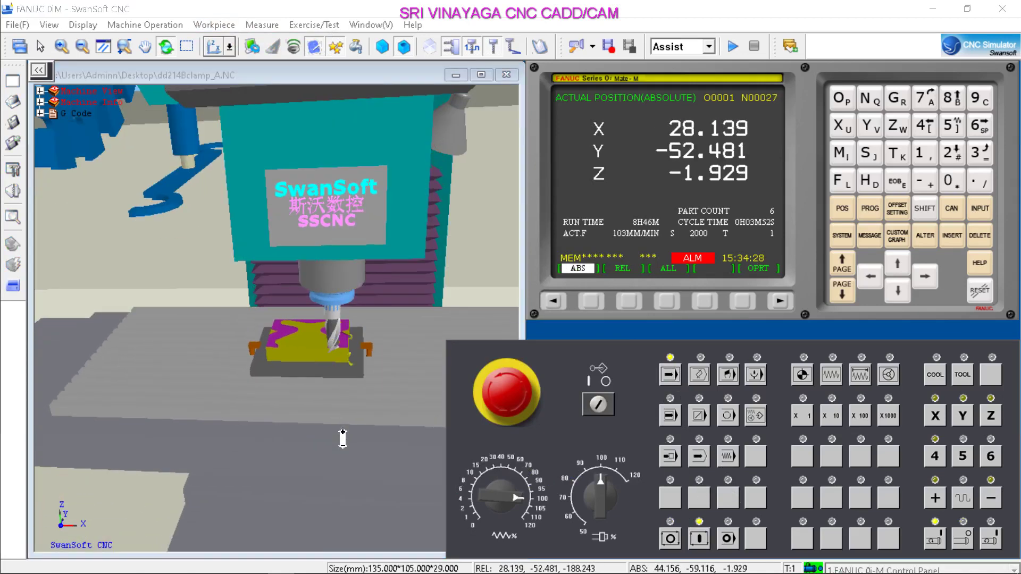
{"action": "scroll", "coordinate": [345, 370], "scroll_direction": "up", "scroll_amount": 3}
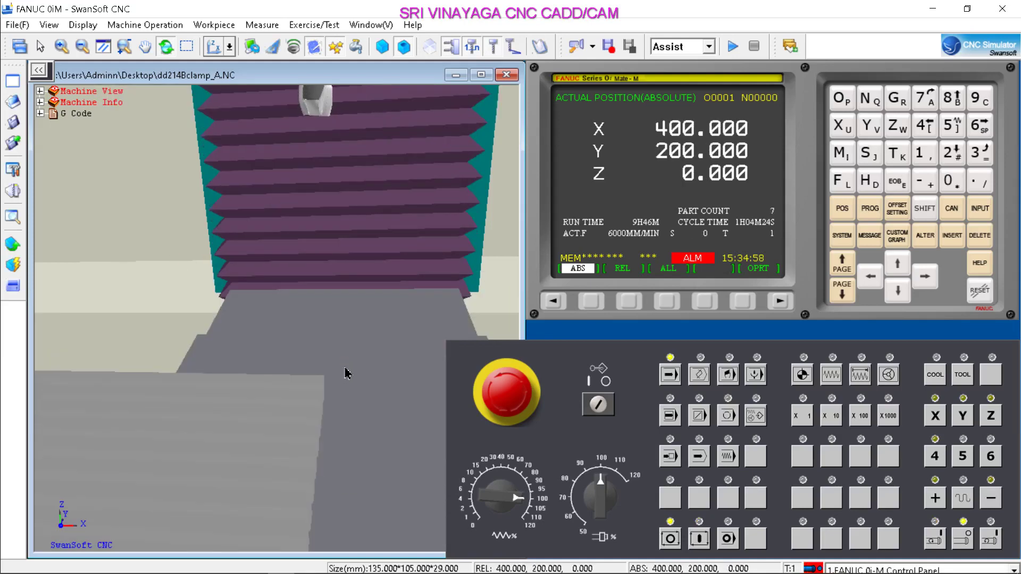
{"action": "scroll", "coordinate": [345, 373], "scroll_direction": "down", "scroll_amount": 5}
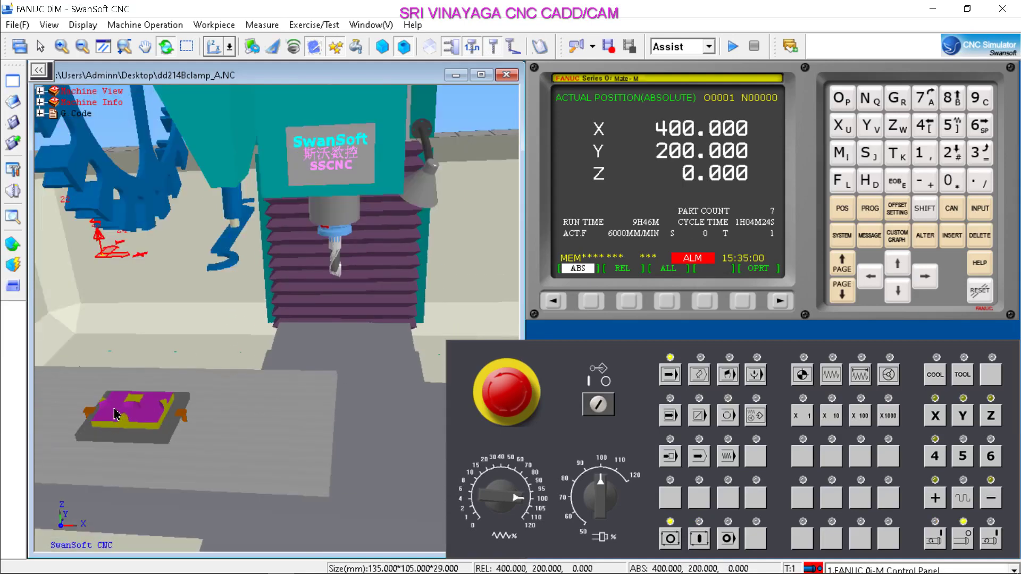
{"action": "scroll", "coordinate": [117, 417], "scroll_direction": "up", "scroll_amount": 3}
{"action": "scroll", "coordinate": [135, 457], "scroll_direction": "up", "scroll_amount": 2}
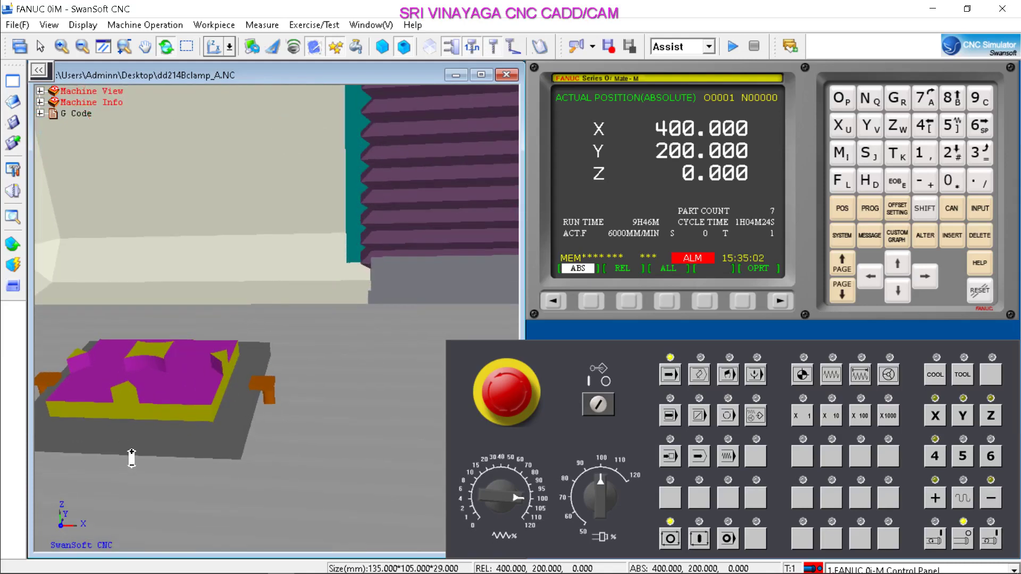
{"action": "scroll", "coordinate": [132, 458], "scroll_direction": "down", "scroll_amount": 2}
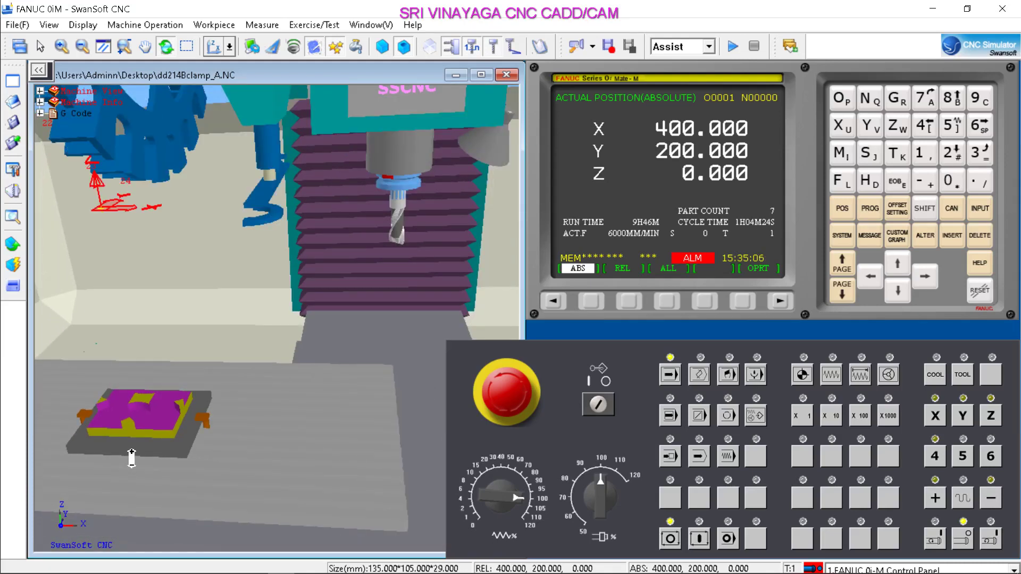
{"action": "scroll", "coordinate": [131, 458], "scroll_direction": "down", "scroll_amount": 1}
{"action": "scroll", "coordinate": [237, 391], "scroll_direction": "up", "scroll_amount": 2}
{"action": "scroll", "coordinate": [169, 437], "scroll_direction": "down", "scroll_amount": 1}
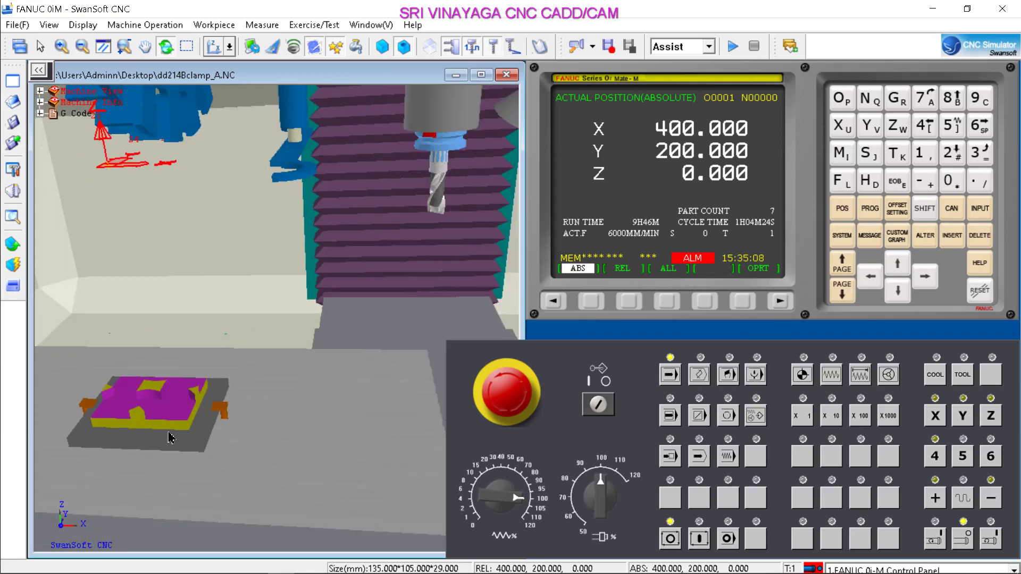
{"action": "scroll", "coordinate": [169, 438], "scroll_direction": "up", "scroll_amount": 2}
{"action": "scroll", "coordinate": [182, 423], "scroll_direction": "down", "scroll_amount": 2}
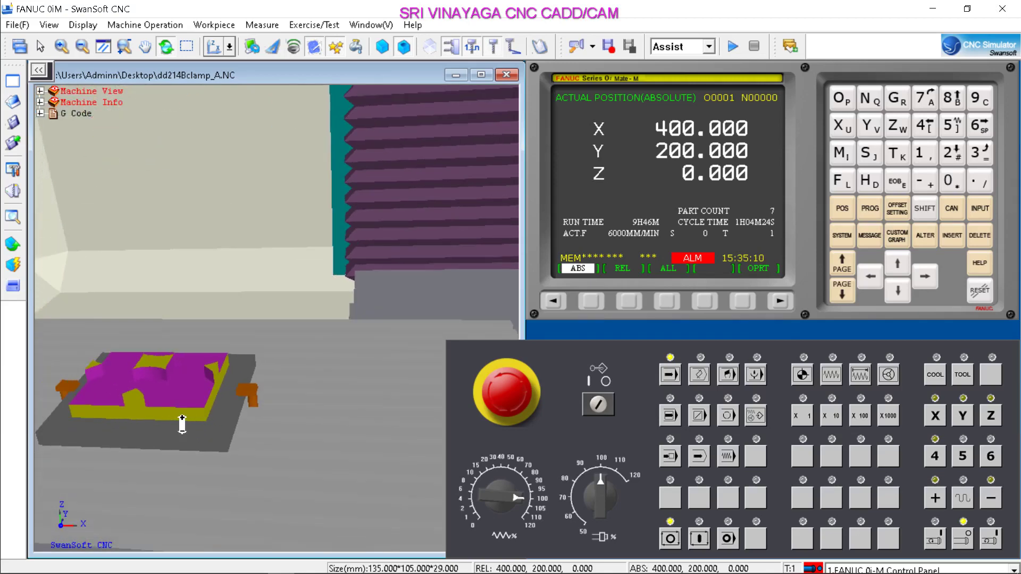
{"action": "scroll", "coordinate": [182, 423], "scroll_direction": "down", "scroll_amount": 1}
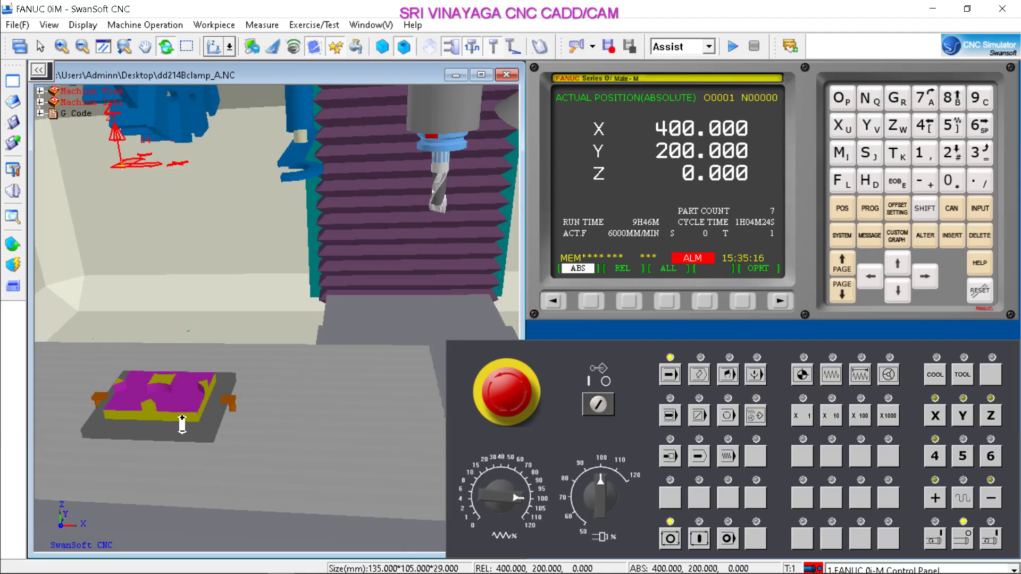
Reset tool 001 diameter wear to 0.000 in the offset table.
{"action": "left_click", "coordinate": [897, 210]}
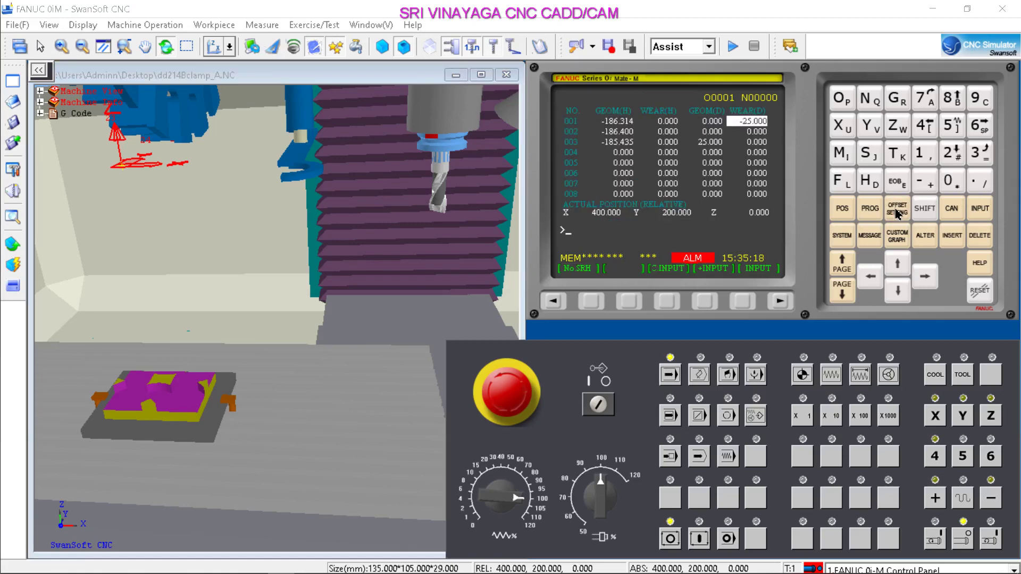
{"action": "left_click", "coordinate": [948, 184]}
{"action": "left_click", "coordinate": [980, 212]}
Set tool 001 diameter geometry to 25.000 and return to the position display.
{"action": "left_click", "coordinate": [872, 276]}
{"action": "left_click", "coordinate": [949, 130]}
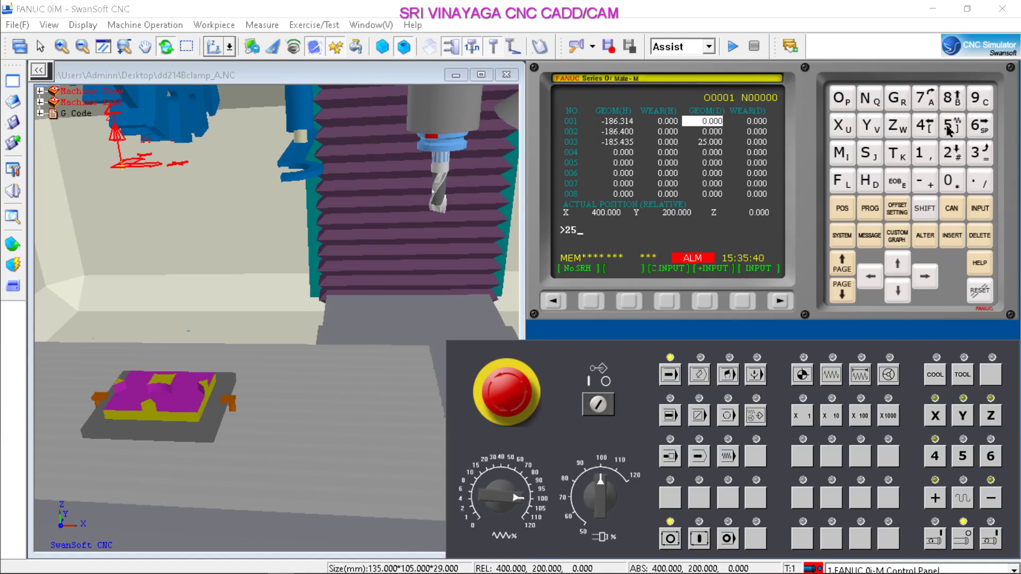
{"action": "left_click", "coordinate": [982, 216]}
{"action": "left_click", "coordinate": [841, 213]}
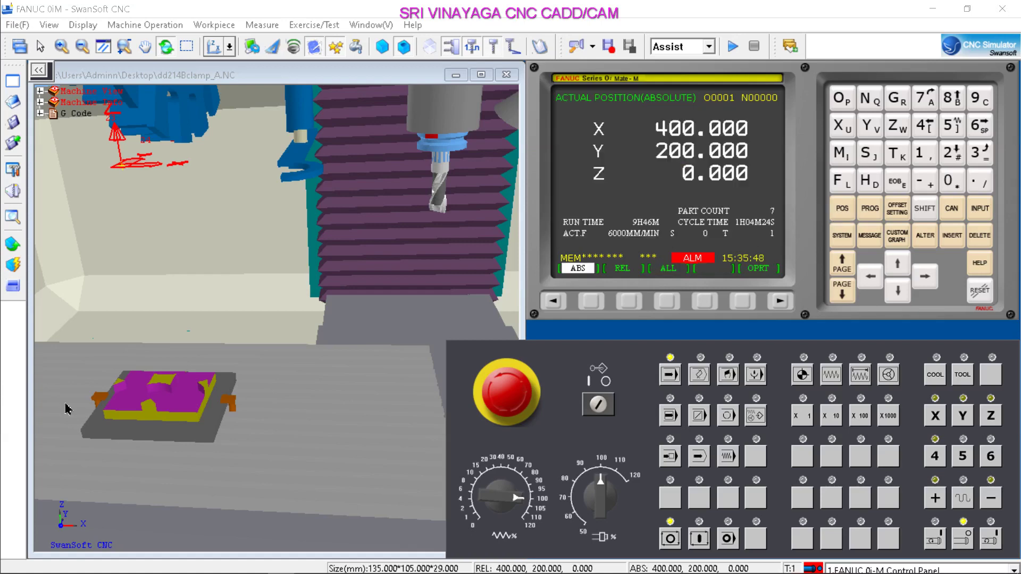
{"action": "scroll", "coordinate": [103, 424], "scroll_direction": "up", "scroll_amount": 3}
{"action": "left_click", "coordinate": [213, 24]}
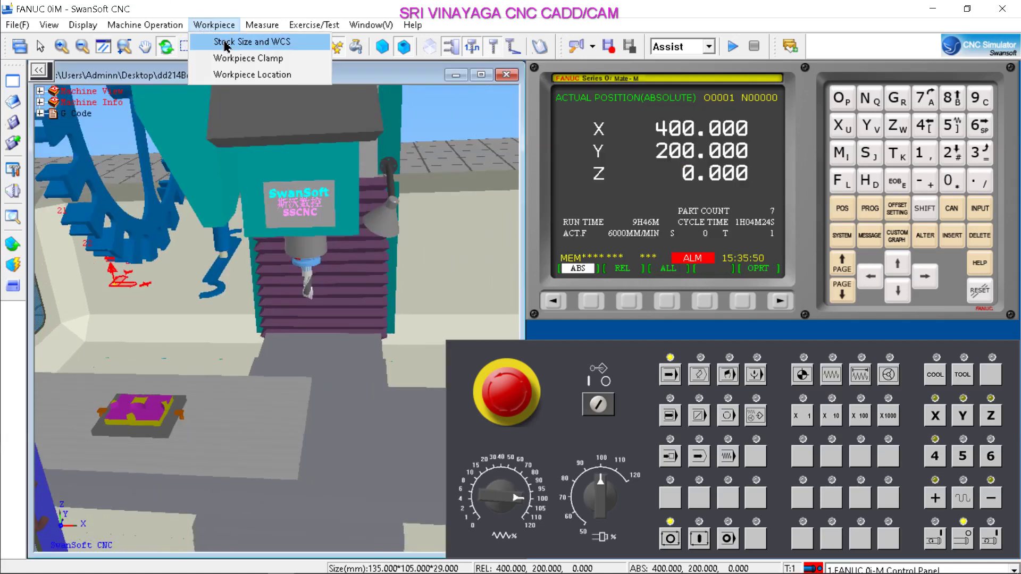
Replace the workpiece with fresh stock and run the clamp program with 25.000 geometry.
{"action": "left_click", "coordinate": [229, 39]}
{"action": "left_click", "coordinate": [577, 463]}
{"action": "left_click", "coordinate": [698, 539]}
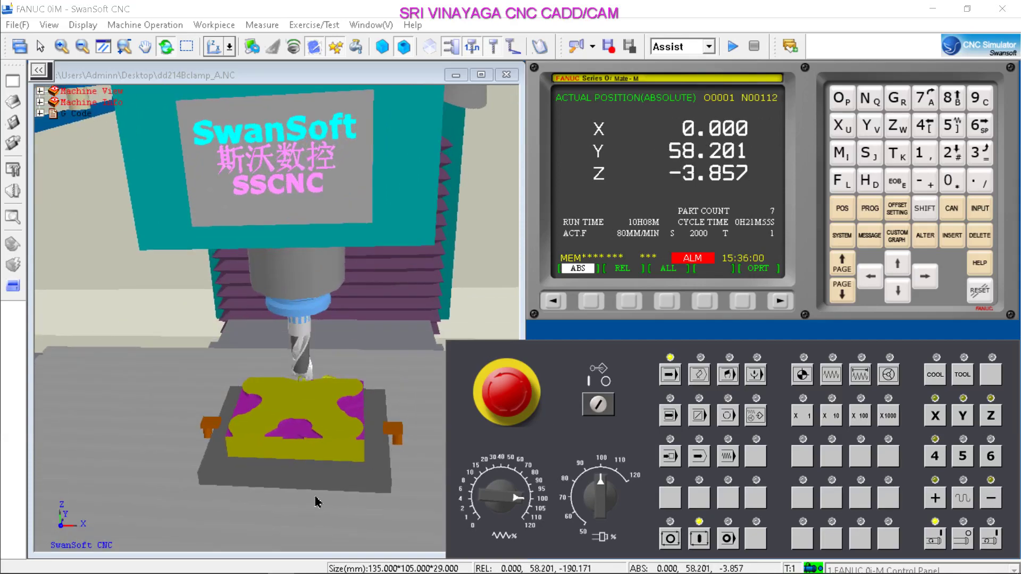
{"action": "scroll", "coordinate": [313, 478], "scroll_direction": "up", "scroll_amount": 3}
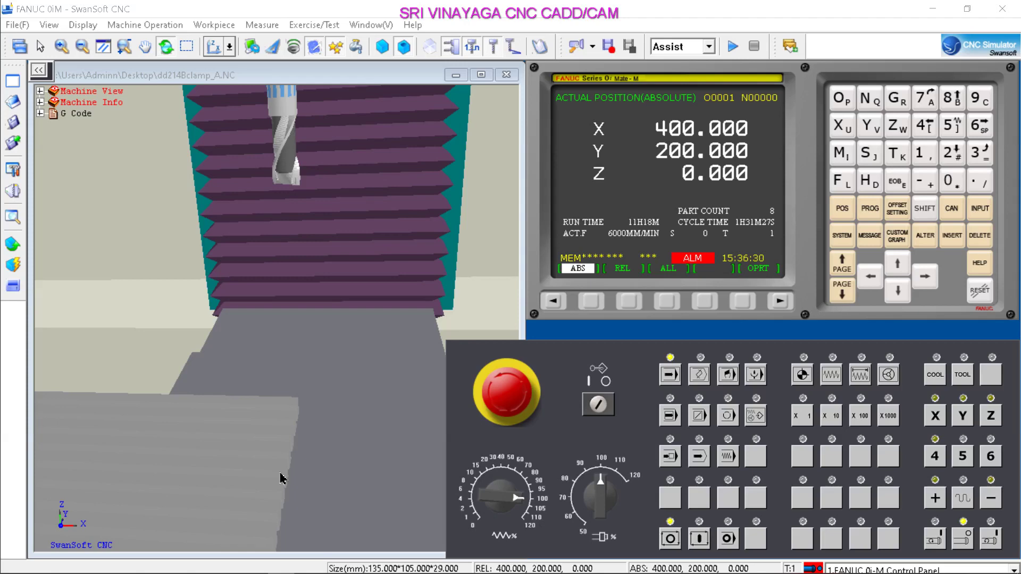
Set tool 001 diameter geometry to 0.000 and check its diameter wear is zero.
{"action": "left_click", "coordinate": [896, 211]}
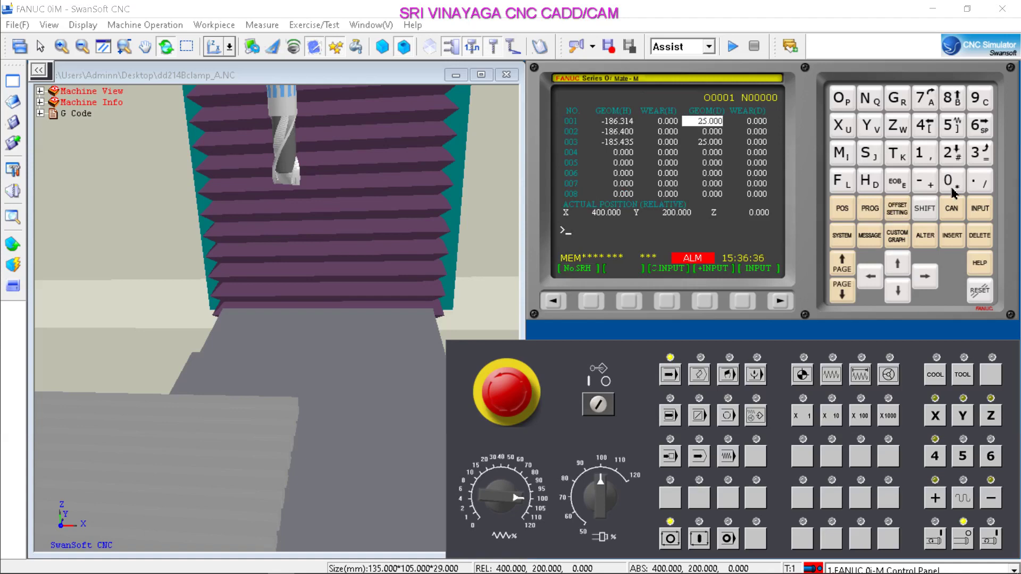
{"action": "left_click", "coordinate": [979, 212]}
{"action": "left_click", "coordinate": [926, 280]}
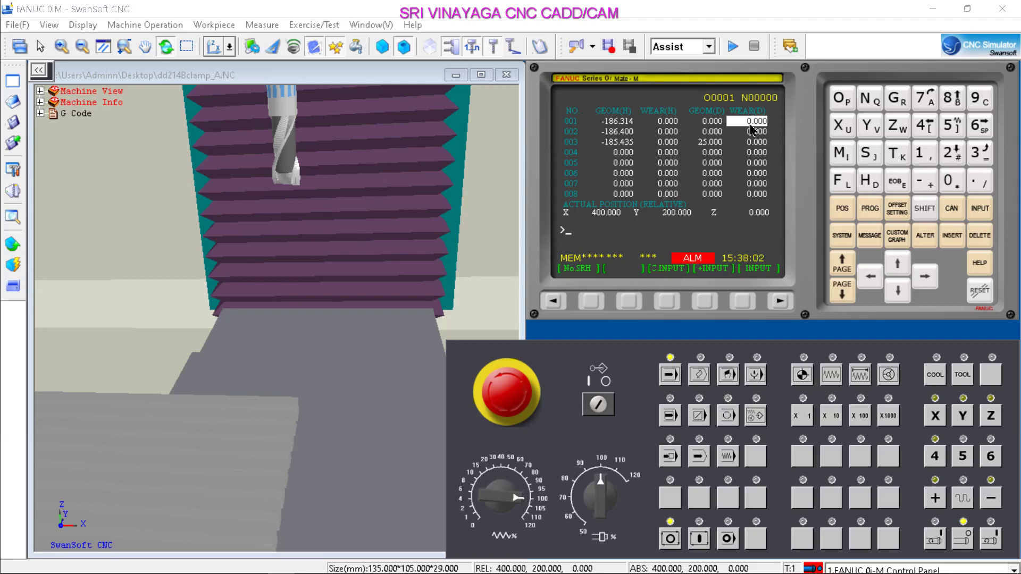
{"action": "scroll", "coordinate": [329, 366], "scroll_direction": "down", "scroll_amount": 3}
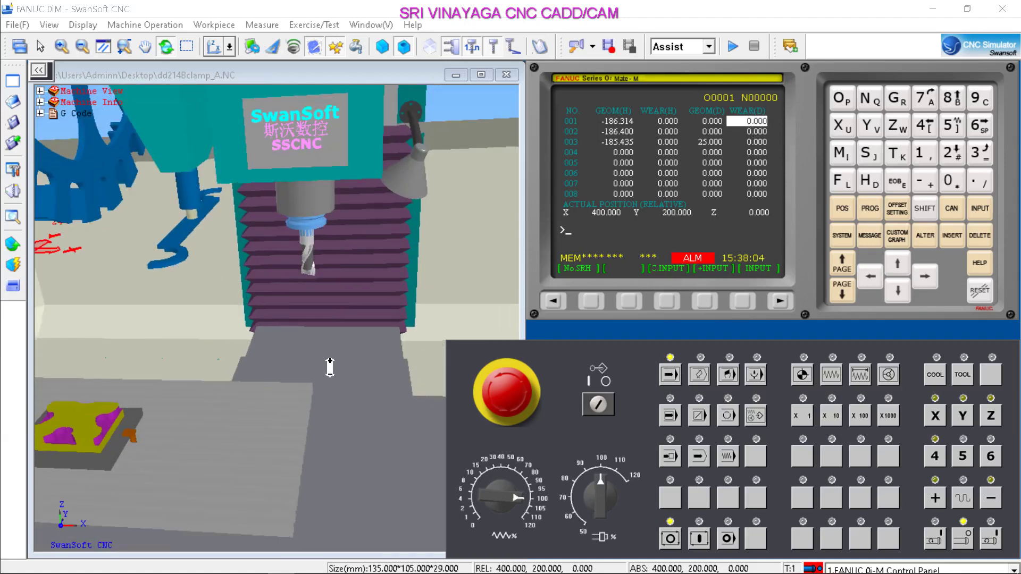
Return to the position display and replace the workpiece with fresh stock via Stock Size and WCS.
{"action": "scroll", "coordinate": [310, 404], "scroll_direction": "down", "scroll_amount": 2}
{"action": "scroll", "coordinate": [313, 389], "scroll_direction": "up", "scroll_amount": 4}
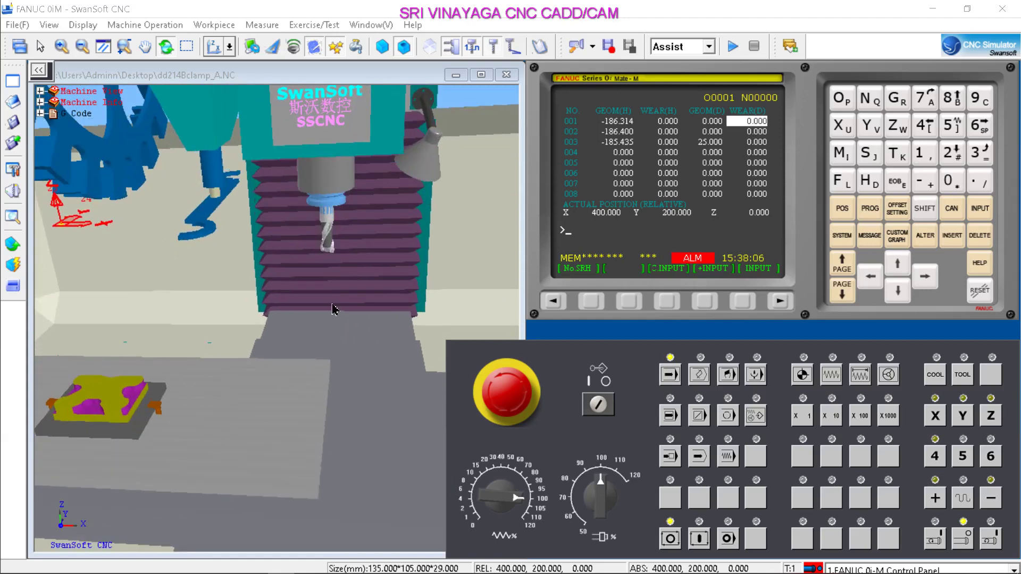
{"action": "left_click", "coordinate": [846, 210]}
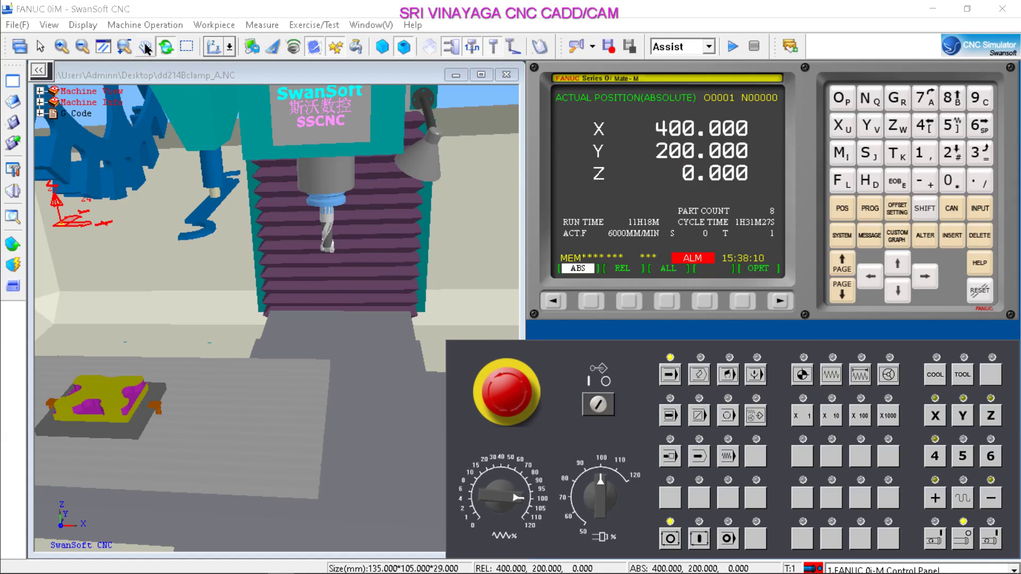
{"action": "left_click", "coordinate": [213, 25]}
{"action": "left_click", "coordinate": [239, 40]}
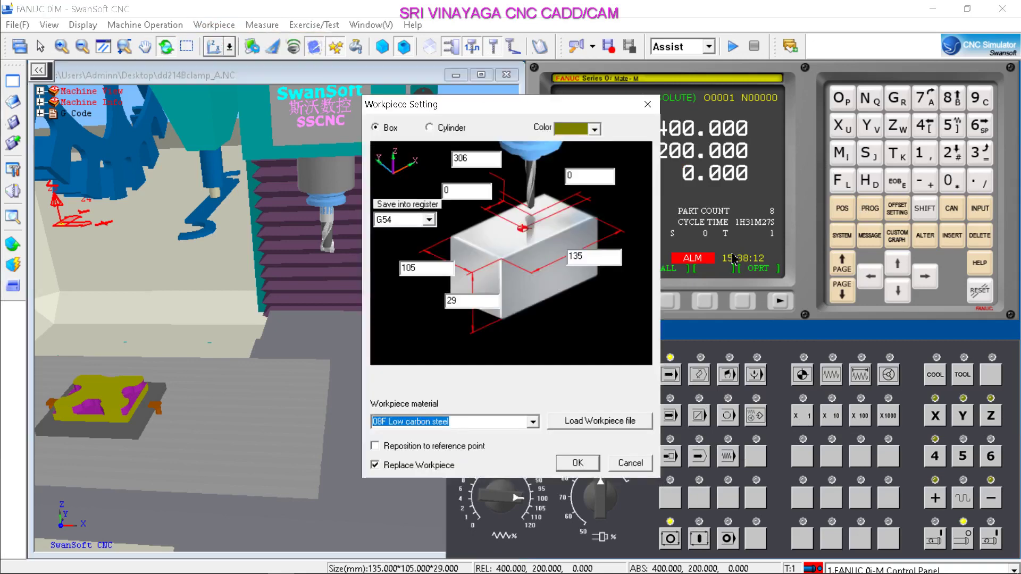
{"action": "left_click", "coordinate": [578, 463]}
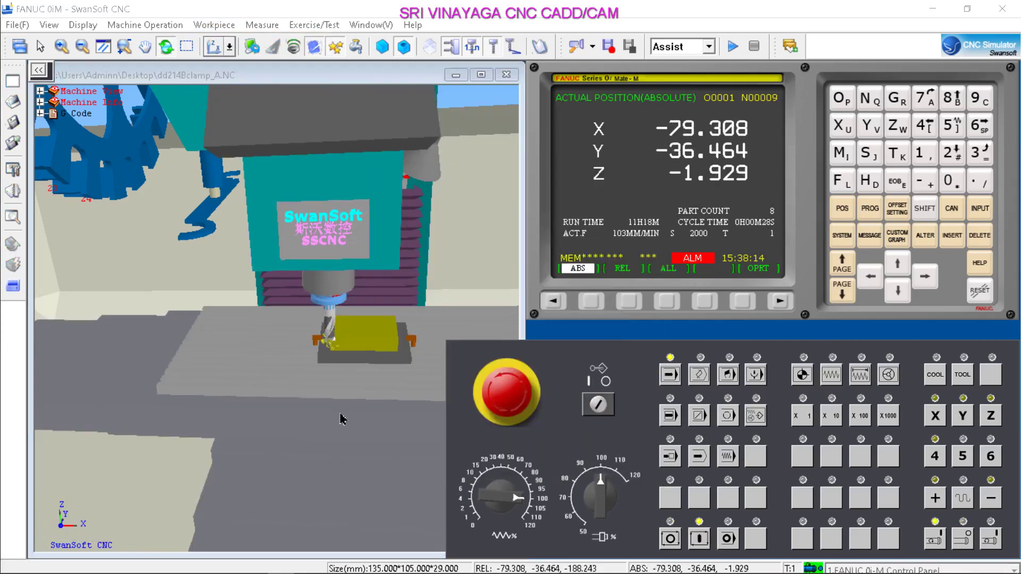
{"action": "scroll", "coordinate": [353, 381], "scroll_direction": "up", "scroll_amount": 5}
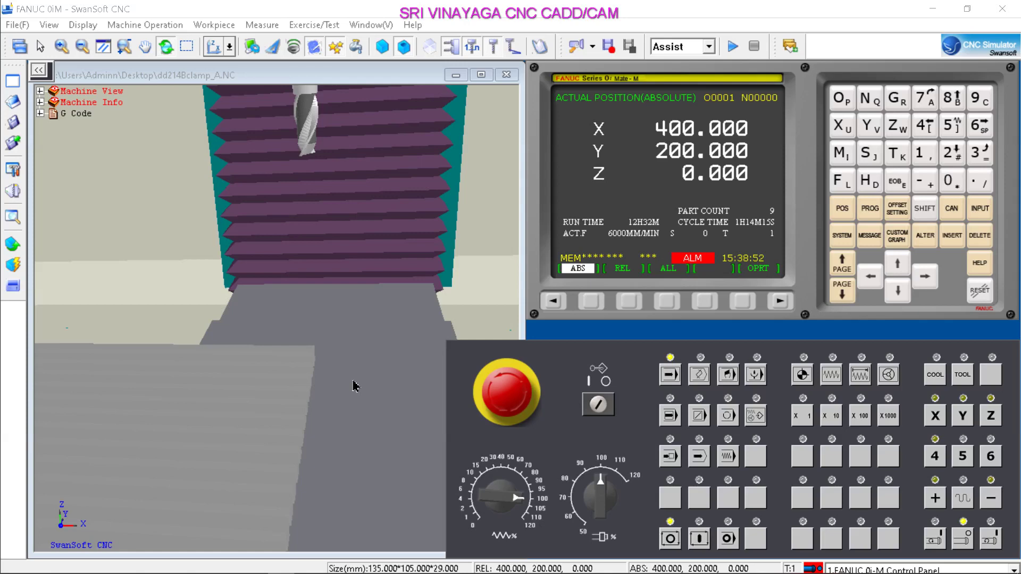
{"action": "scroll", "coordinate": [353, 382], "scroll_direction": "down", "scroll_amount": 5}
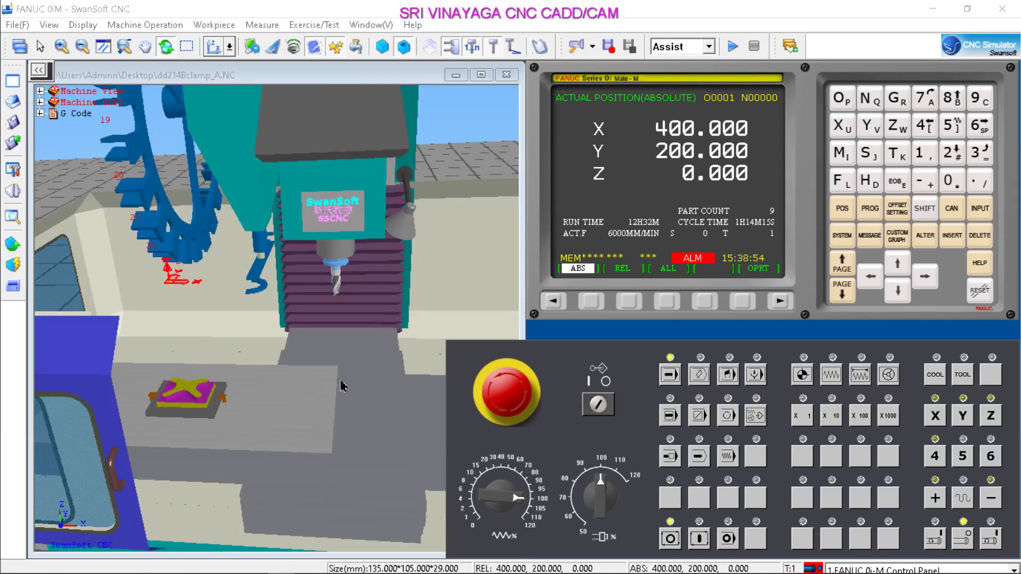
{"action": "scroll", "coordinate": [181, 412], "scroll_direction": "up", "scroll_amount": 2}
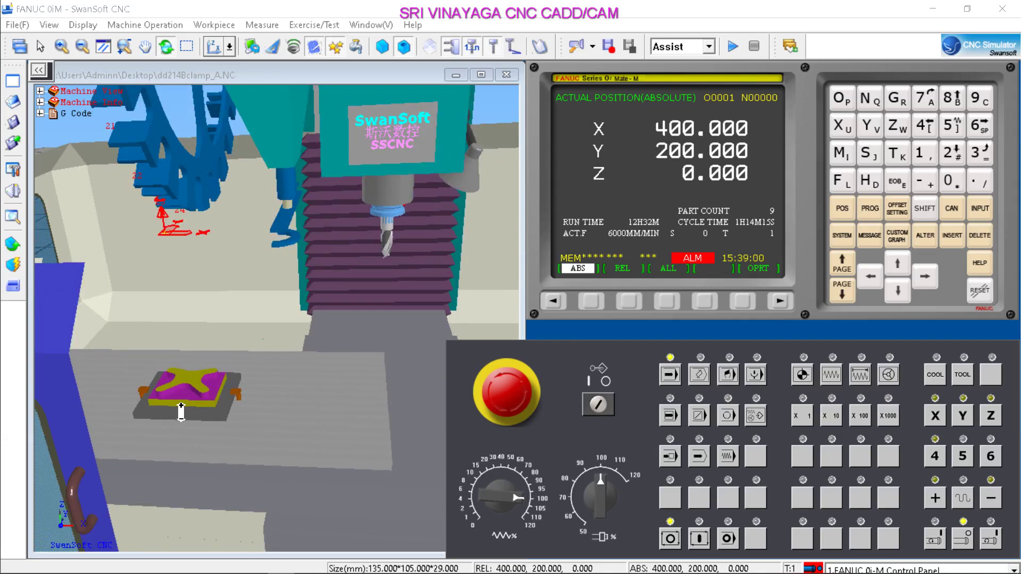
{"action": "scroll", "coordinate": [181, 411], "scroll_direction": "up", "scroll_amount": 3}
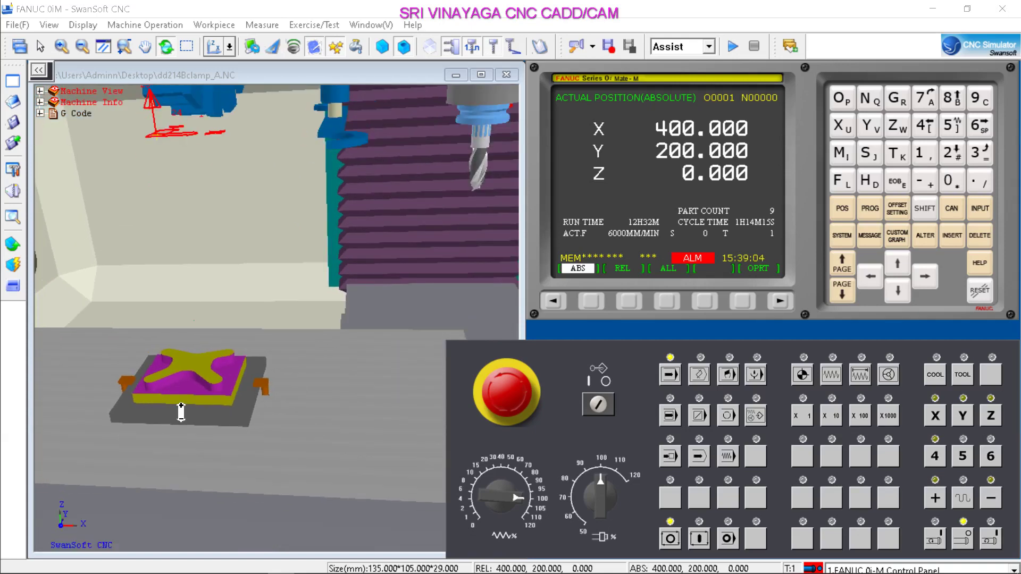
{"action": "scroll", "coordinate": [181, 411], "scroll_direction": "down", "scroll_amount": 1}
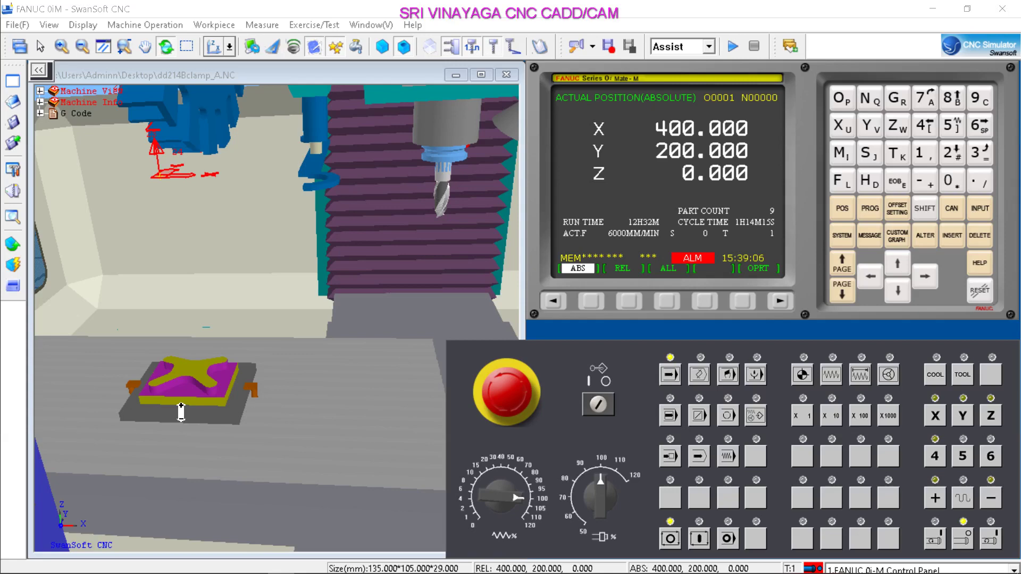